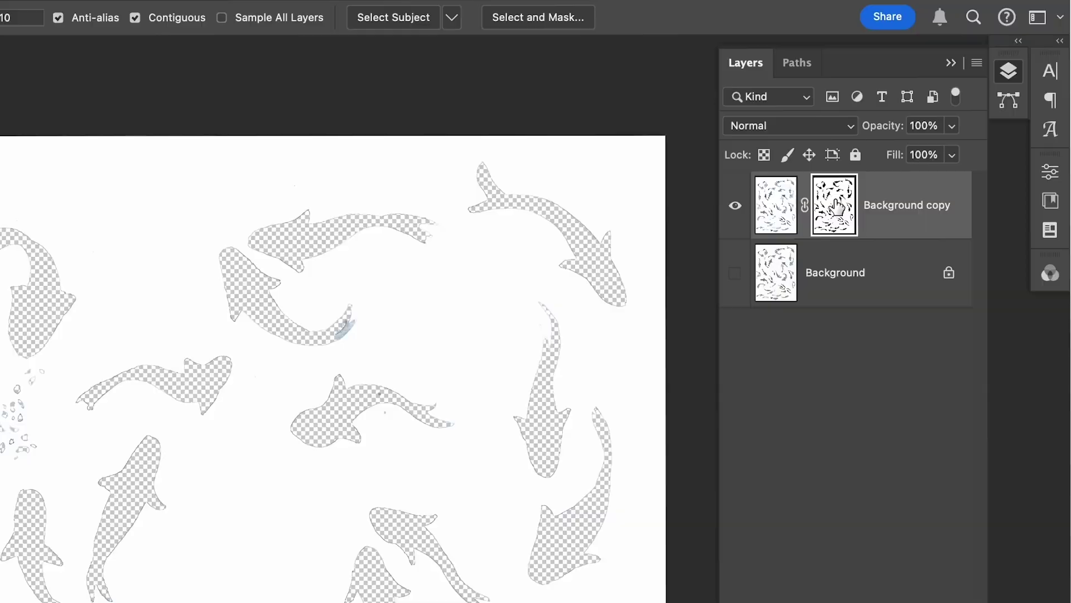
Step: Invert the selected layer mask with Cmd+I so the fish sit on transparency
key(ctrl+i)
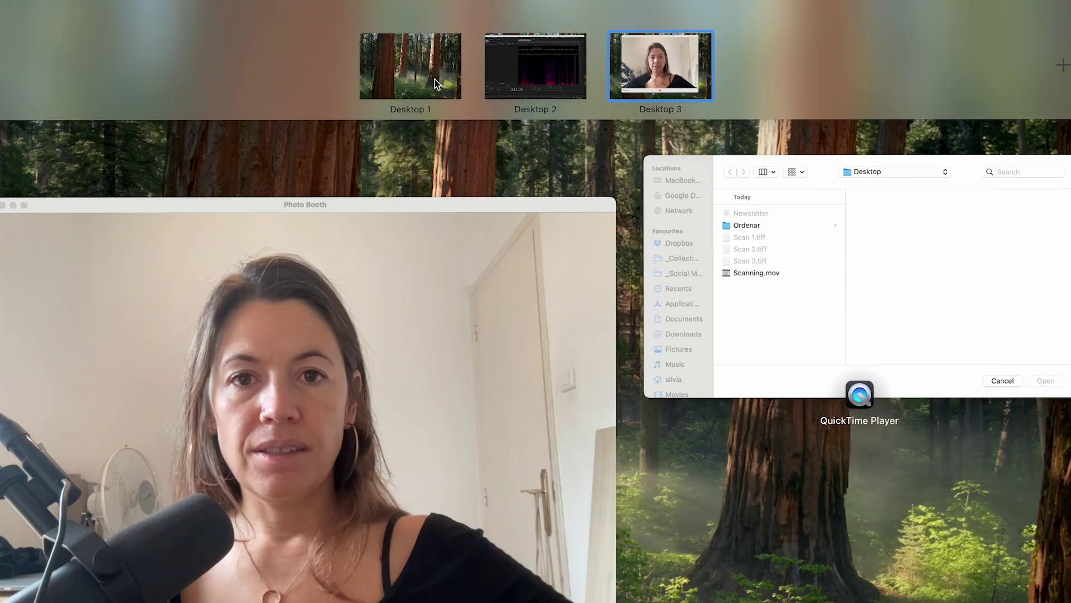
Step: On the desktop holding the scans, Quick Look preview Scan 2.tiff
click(435, 79)
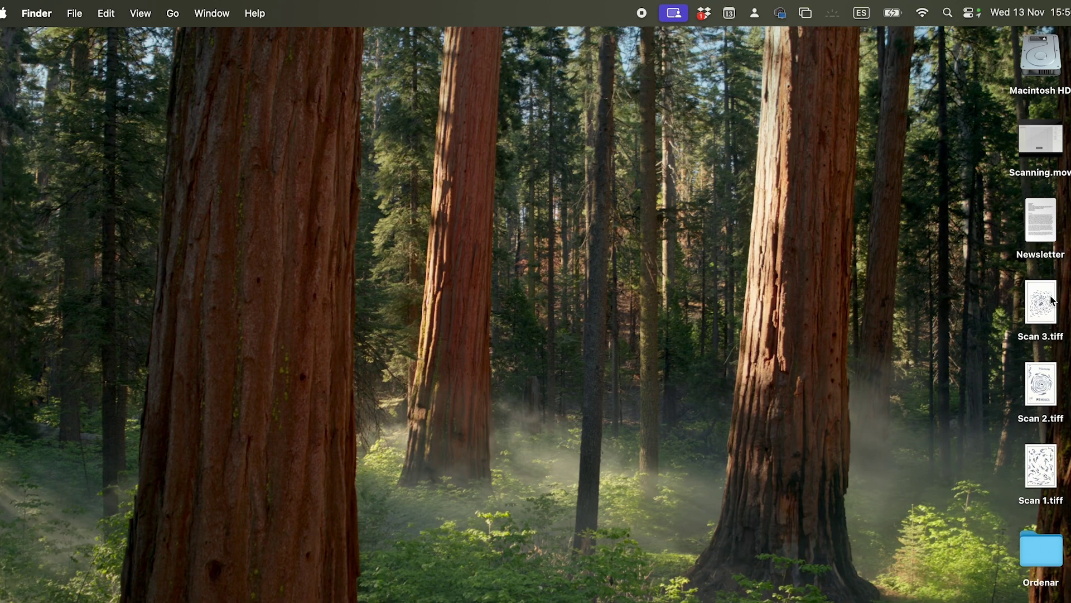
key(space)
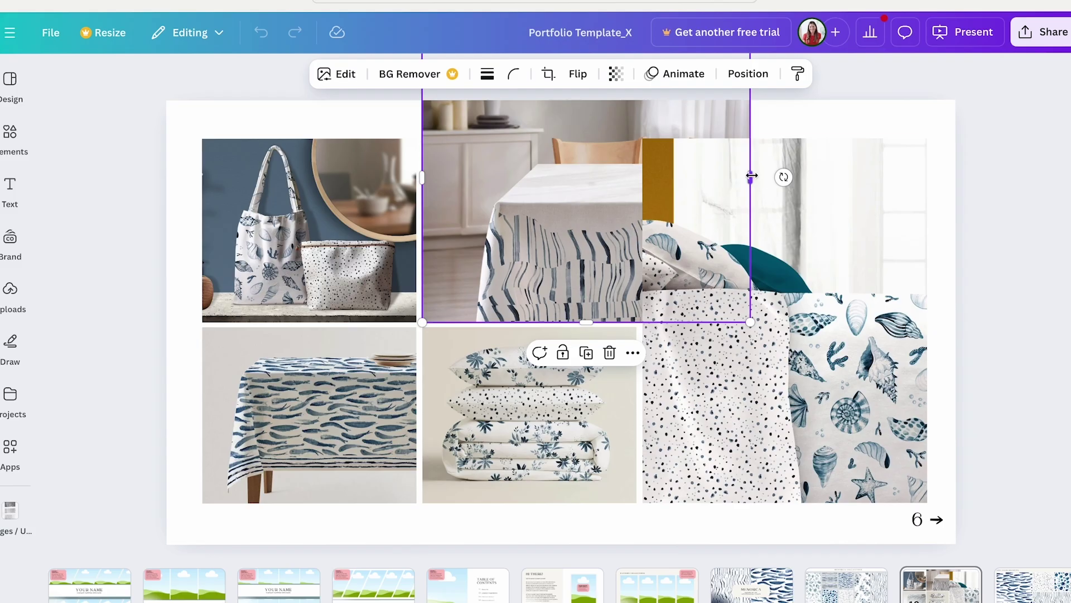
Step: Narrow the tablecloth mockup image and bring up the Menorca Collection pattern-tiles page
drag(752, 176, 627, 182)
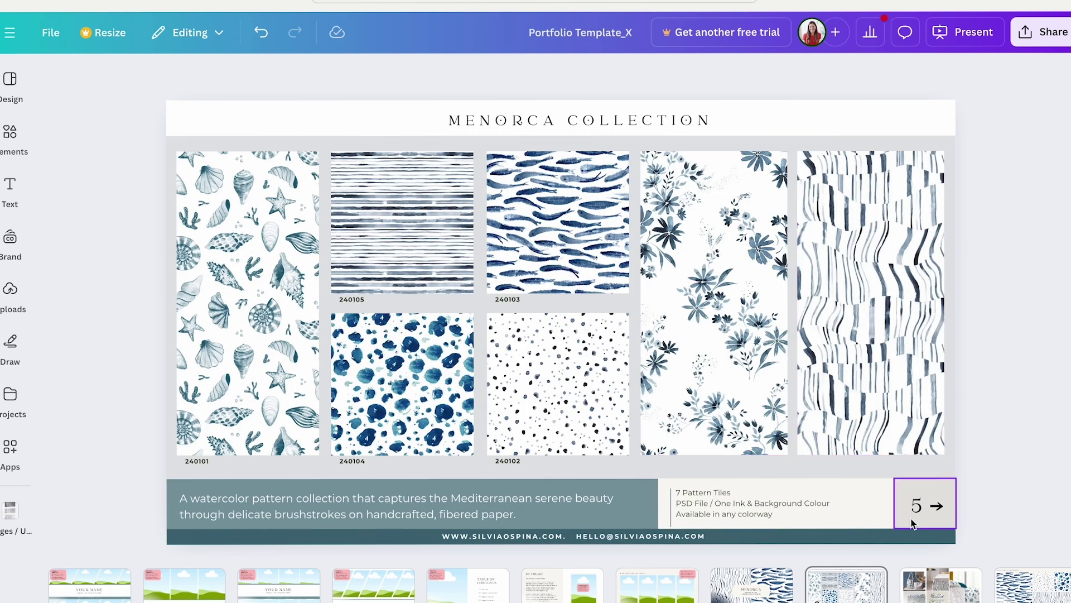
click(925, 583)
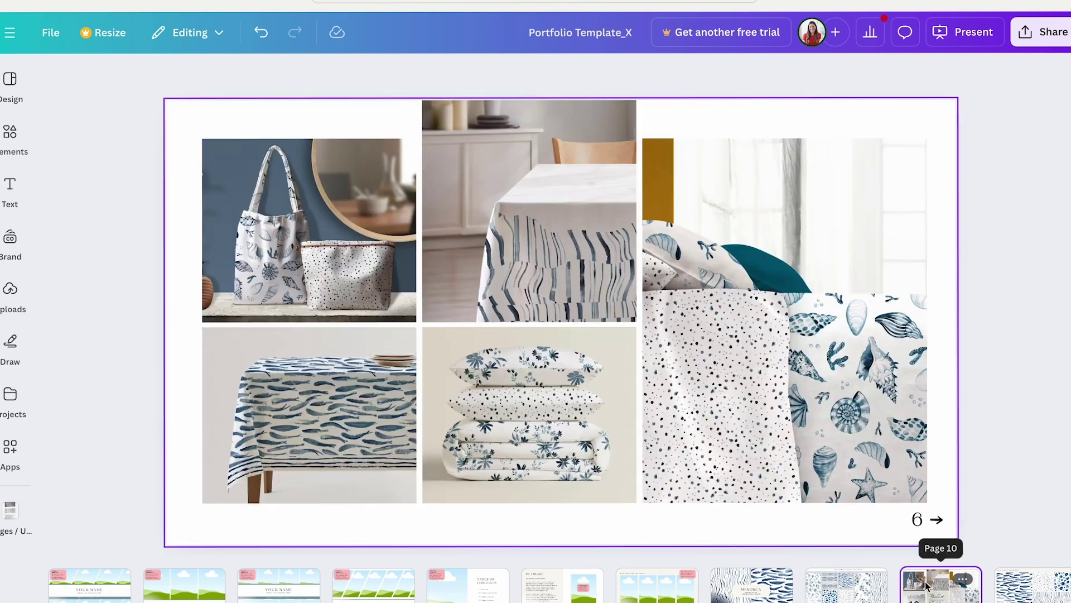
click(839, 590)
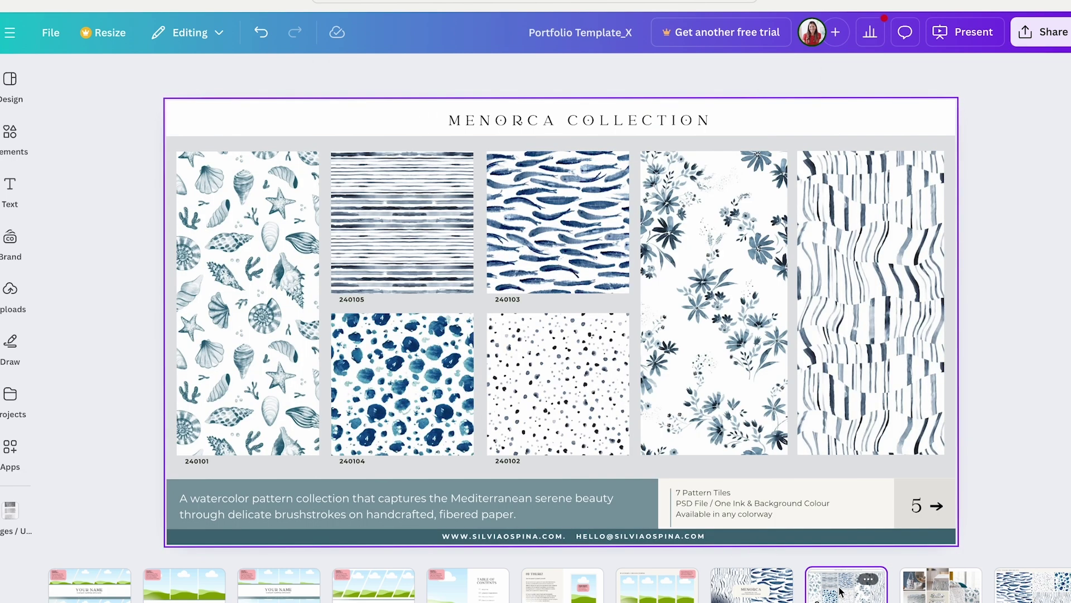
ctrl+scroll(419, 216, up, 3)
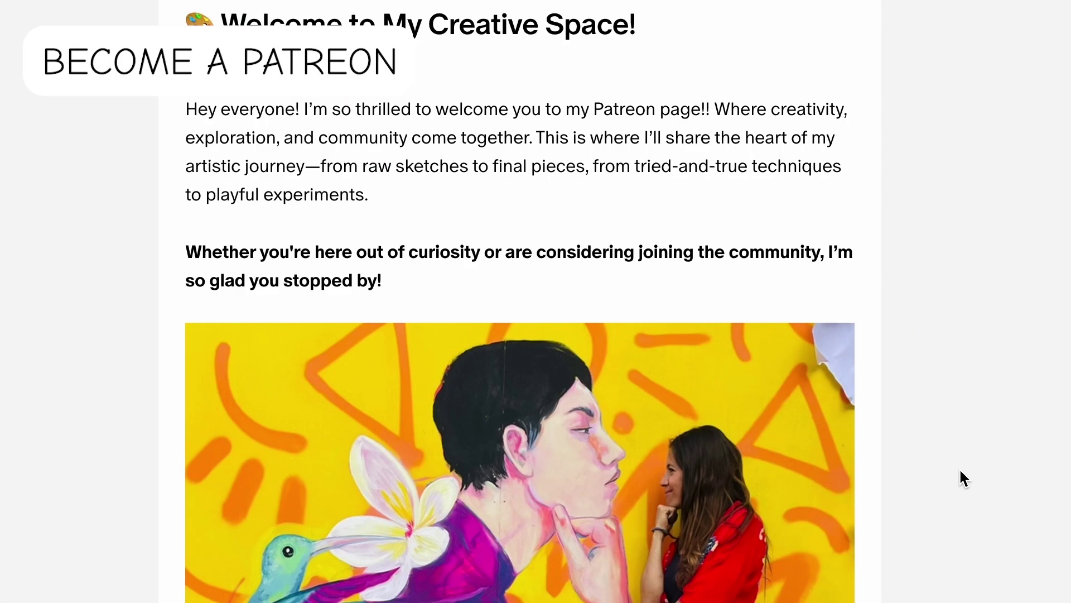
Step: Scroll down the Patreon profile to the membership post with the mural photo
scroll(964, 479, down, 5)
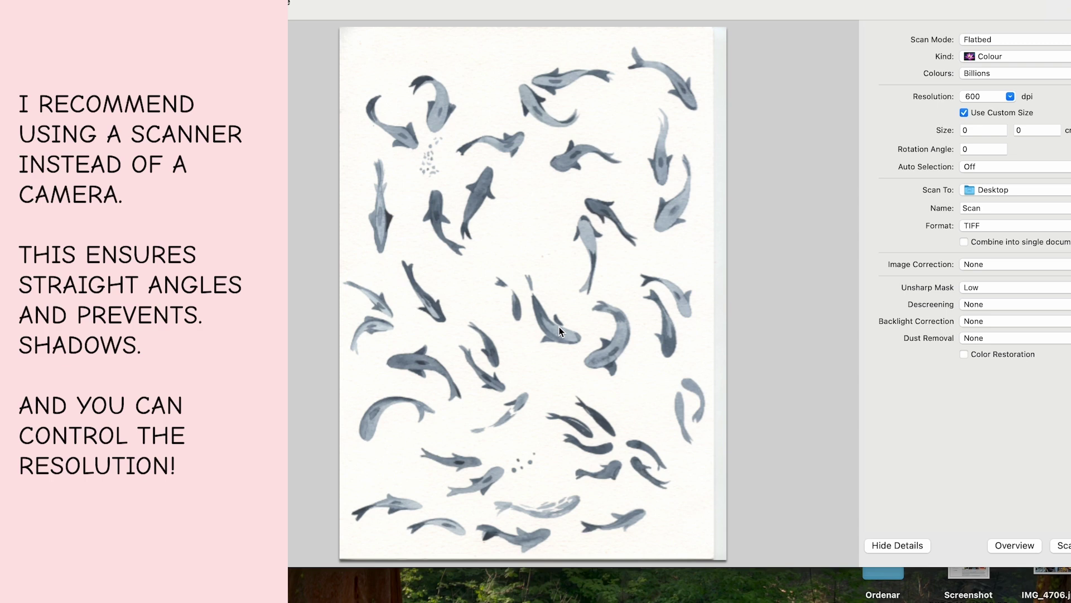
Step: Set Unsharp Mask to None and scan the fish painting at 600 dpi as TIFF
click(1033, 286)
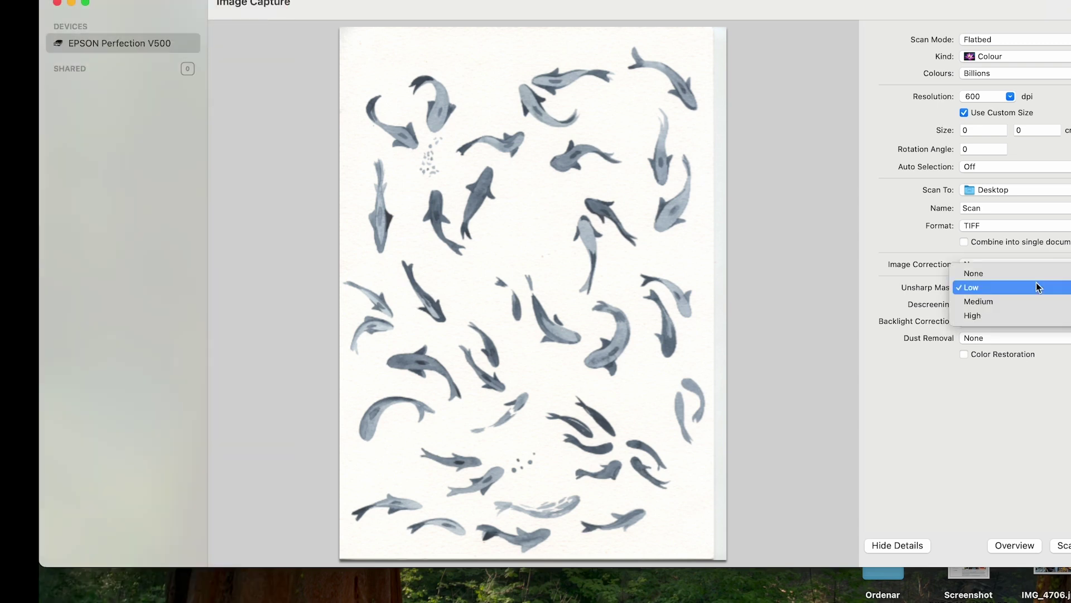
click(1034, 307)
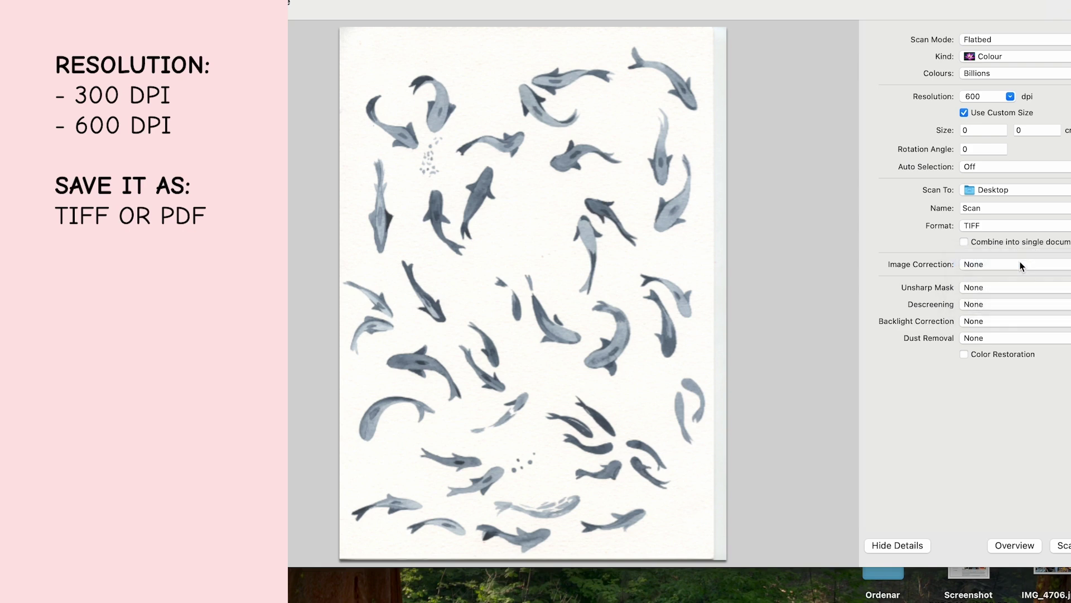
click(1063, 545)
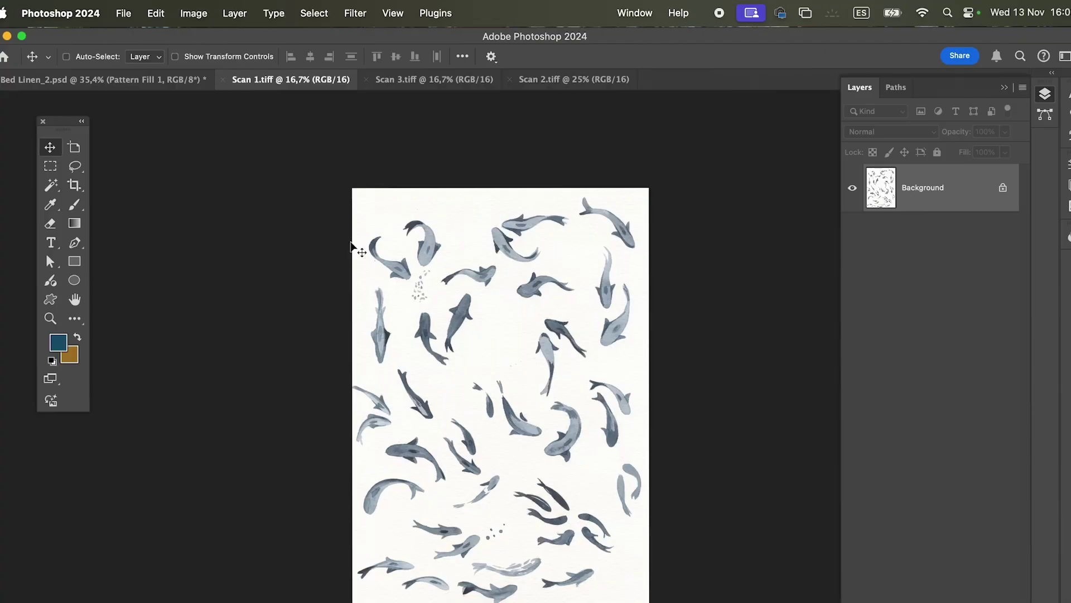
Step: Zoom in on the scanned paper and duplicate the Background layer into Background copy
click(565, 325)
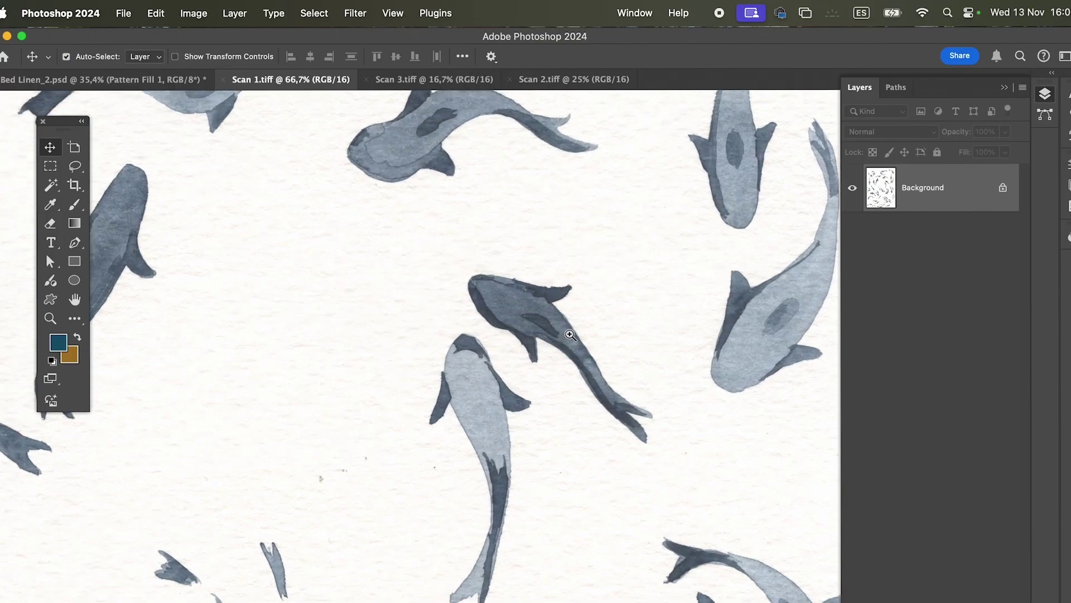
click(568, 333)
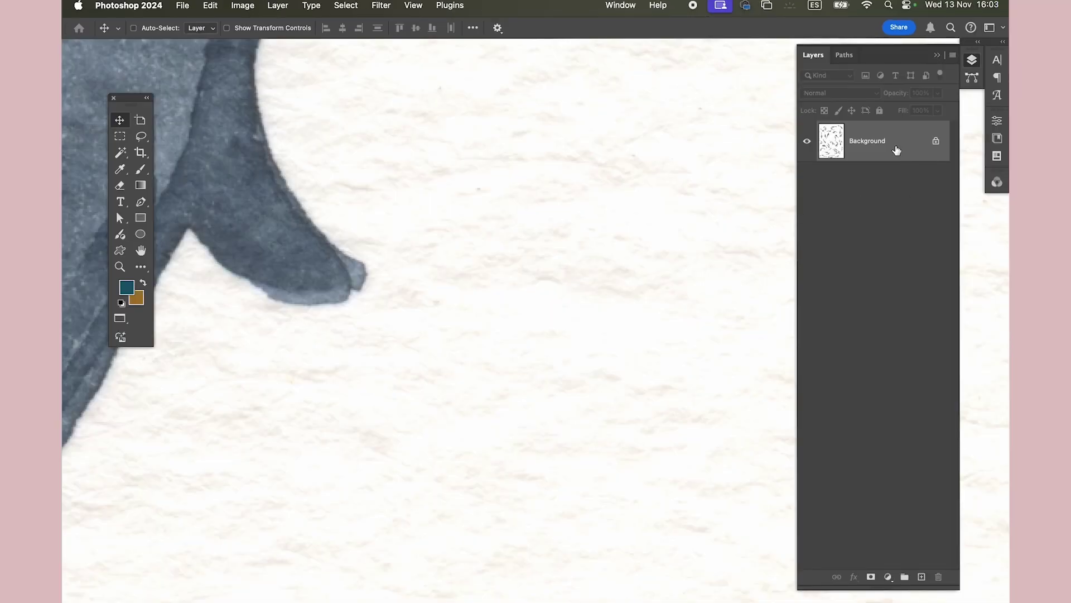
drag(897, 150, 921, 576)
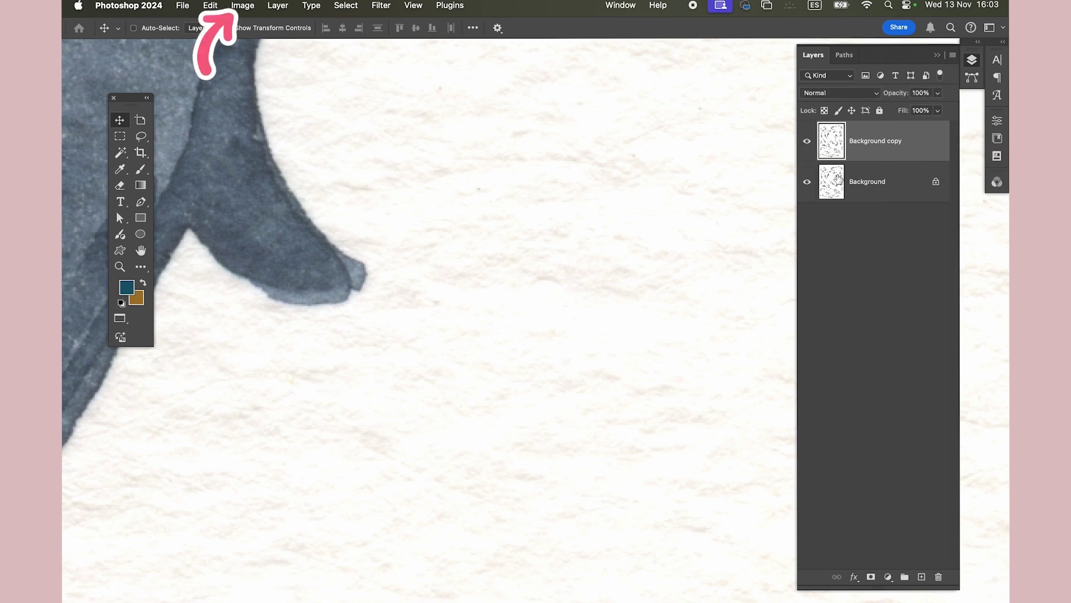
click(240, 14)
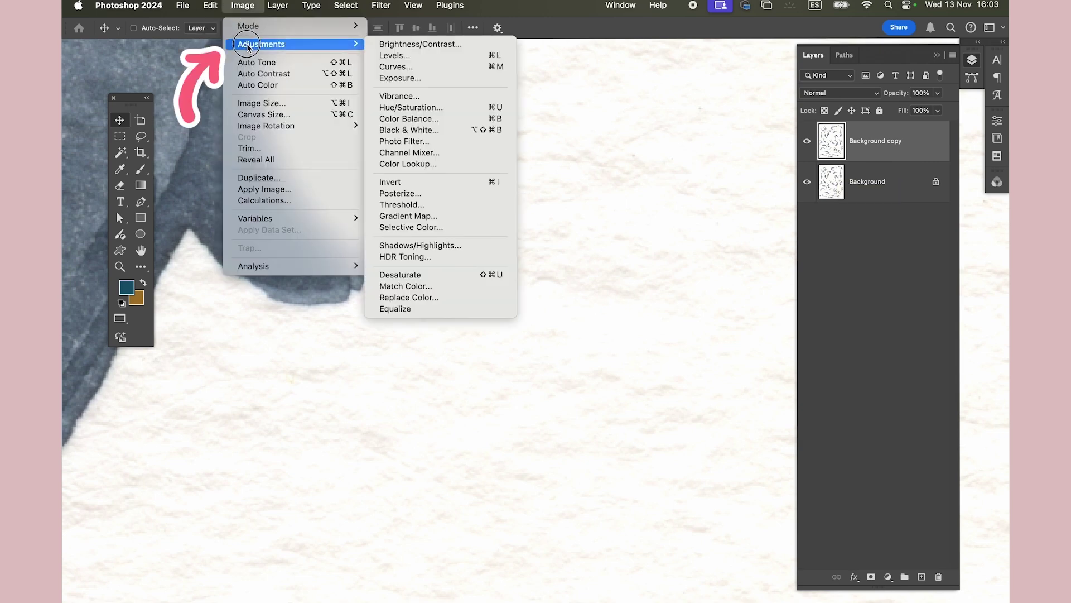
mouse_move(261, 44)
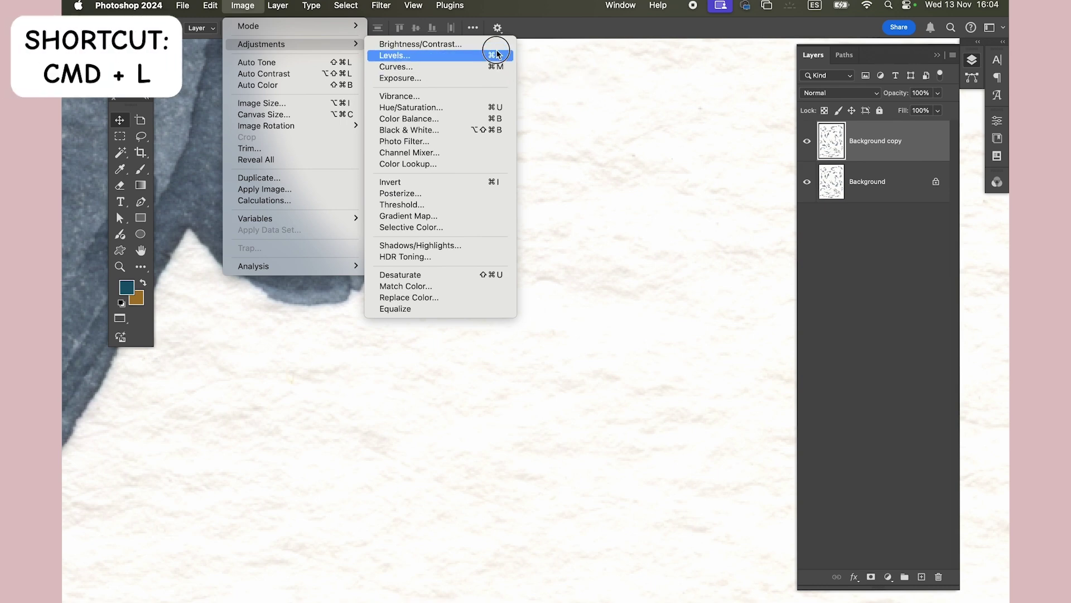
Step: Open Levels on the Background copy and lower the white point to 222
click(580, 72)
key(super+l)
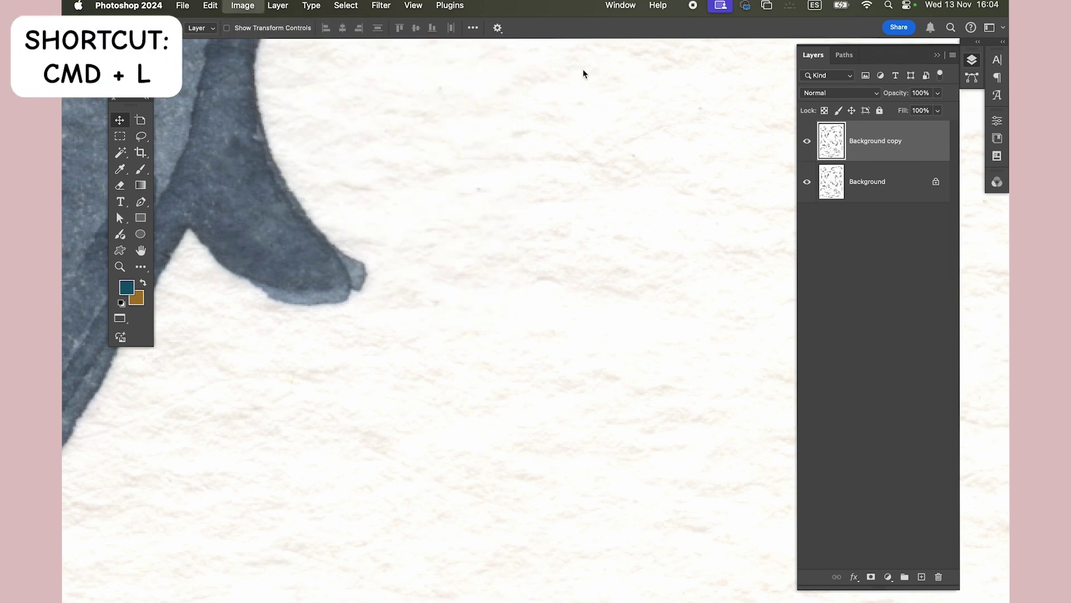
mouse_move(737, 238)
mouse_down()
mouse_move(722, 237)
mouse_move(758, 234)
mouse_move(716, 238)
mouse_up()
key(ctrl+minus)
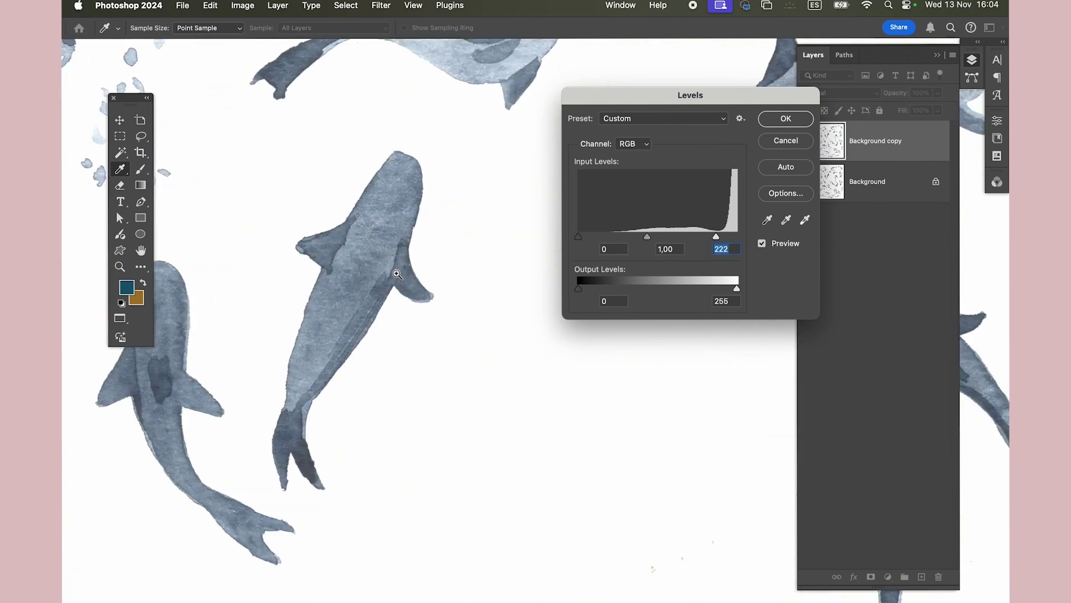
click(397, 274)
Step: Raise the black point to 61, set midtones to 1,27, and apply Levels
drag(579, 239, 613, 239)
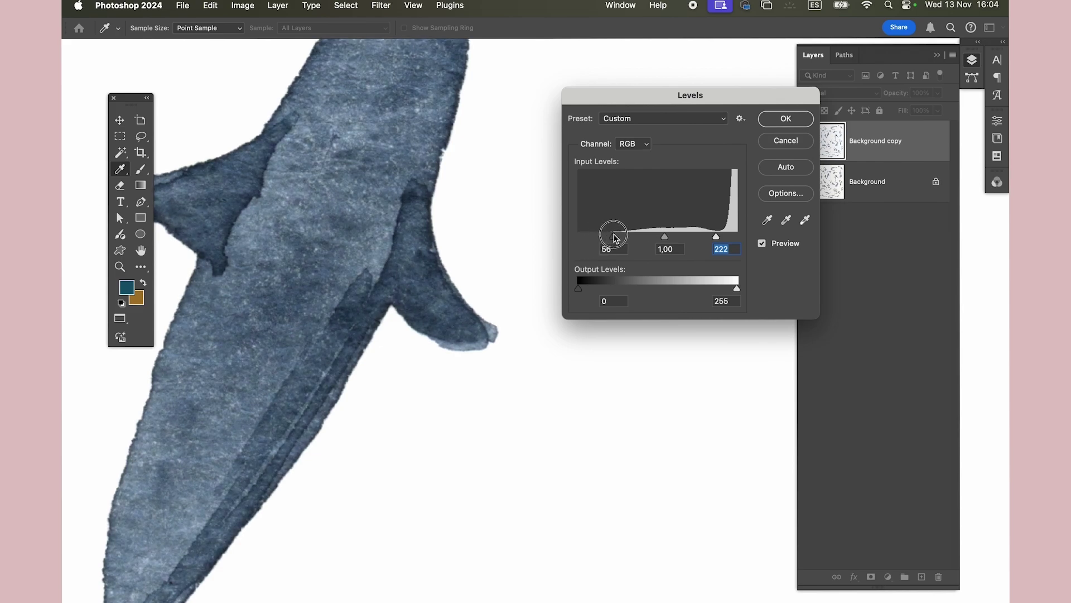
scroll(446, 340, down, 10)
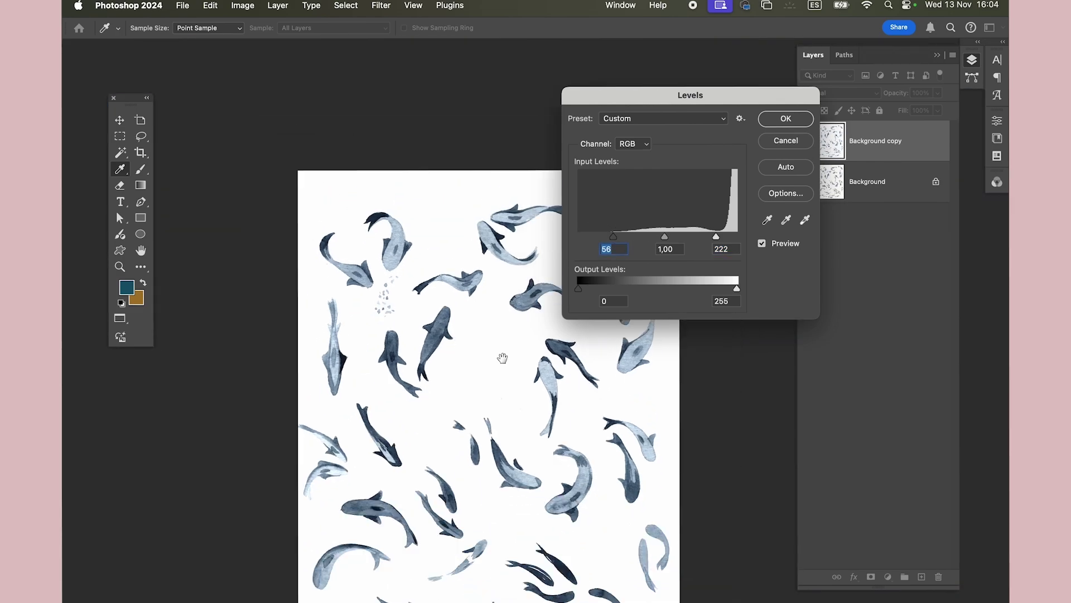
scroll(413, 196, up, 3)
scroll(446, 192, up, 3)
scroll(486, 187, up, 2)
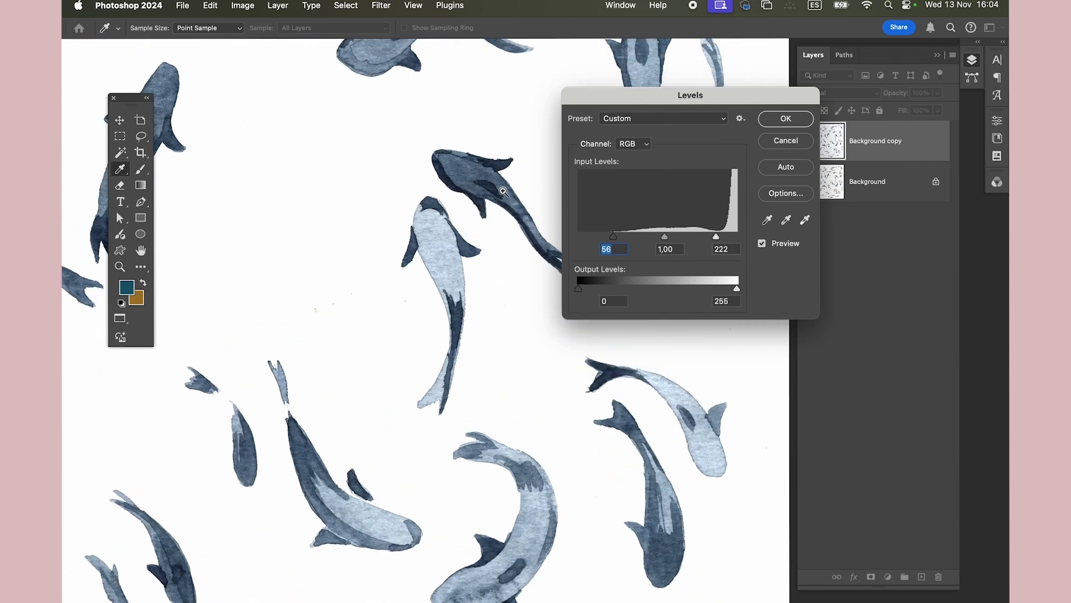
scroll(502, 197, up, 2)
scroll(463, 229, up, 3)
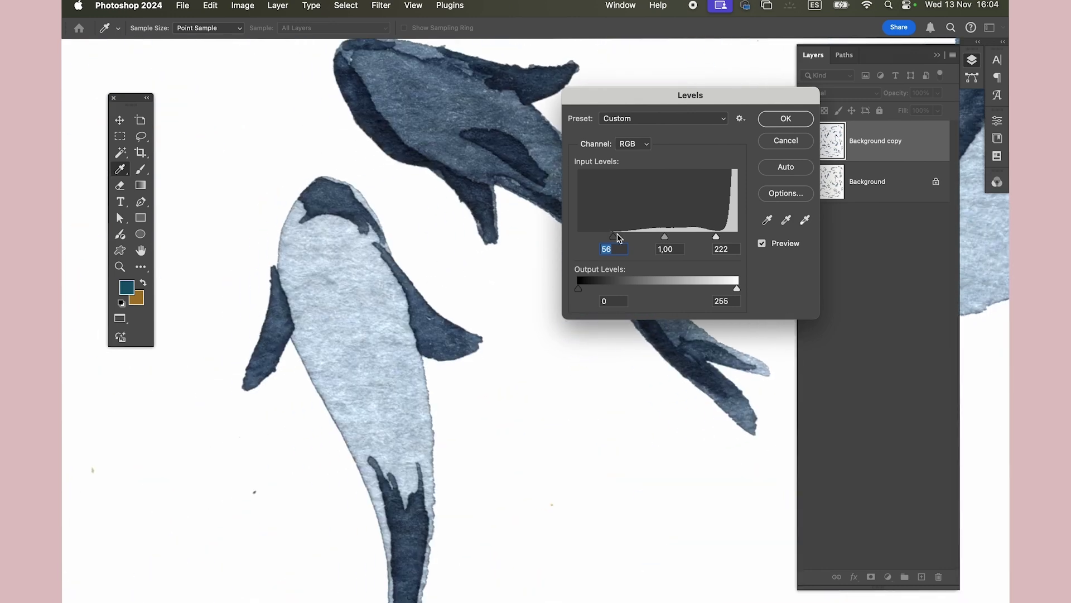
drag(618, 237, 662, 241)
scroll(479, 302, down, 5)
drag(660, 241, 680, 243)
scroll(478, 302, up, 3)
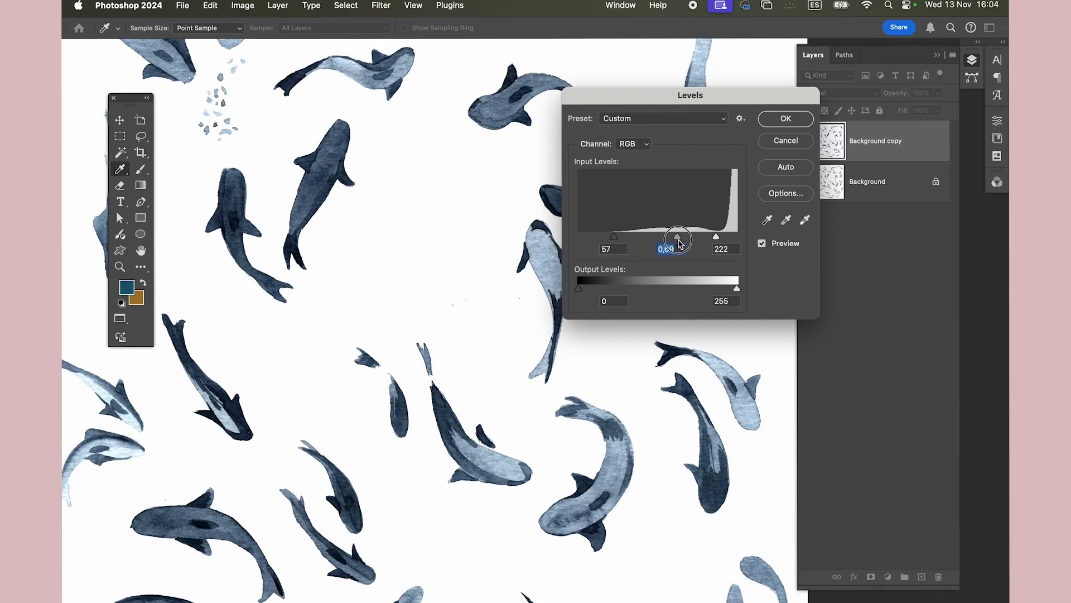
drag(681, 244, 620, 238)
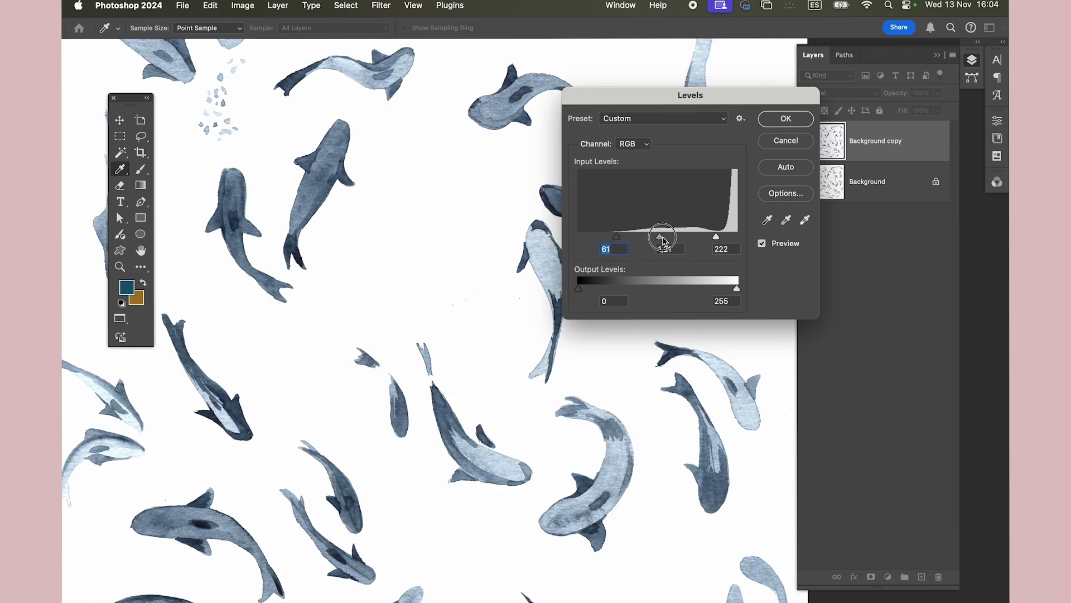
drag(663, 241, 667, 240)
click(785, 117)
Step: Zoom in to check the centre fish's edges, then reframe the whole page
mouse_move(538, 318)
mouse_down()
mouse_move(487, 332)
mouse_move(636, 210)
mouse_up()
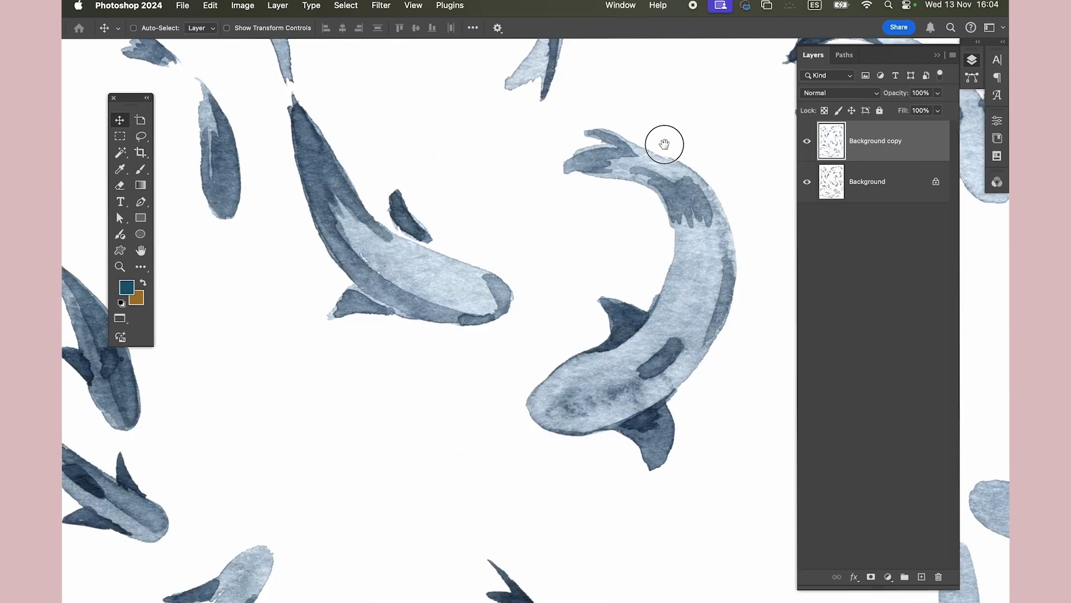
drag(664, 144, 522, 112)
scroll(509, 227, down, 2)
scroll(509, 226, down, 3)
scroll(521, 259, down, 3)
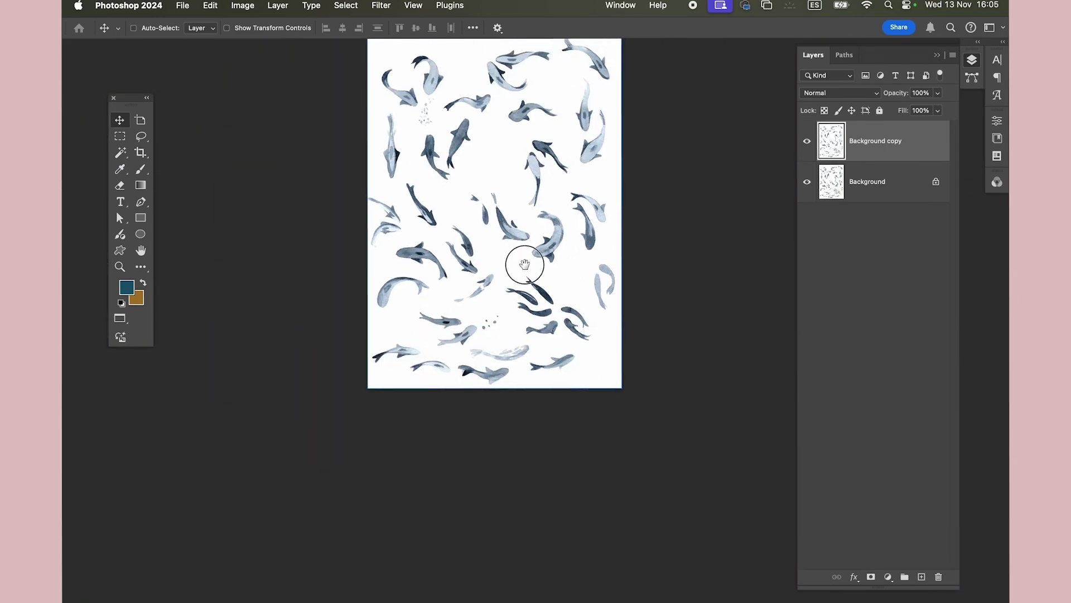
scroll(522, 258, down, 2)
drag(562, 241, 555, 262)
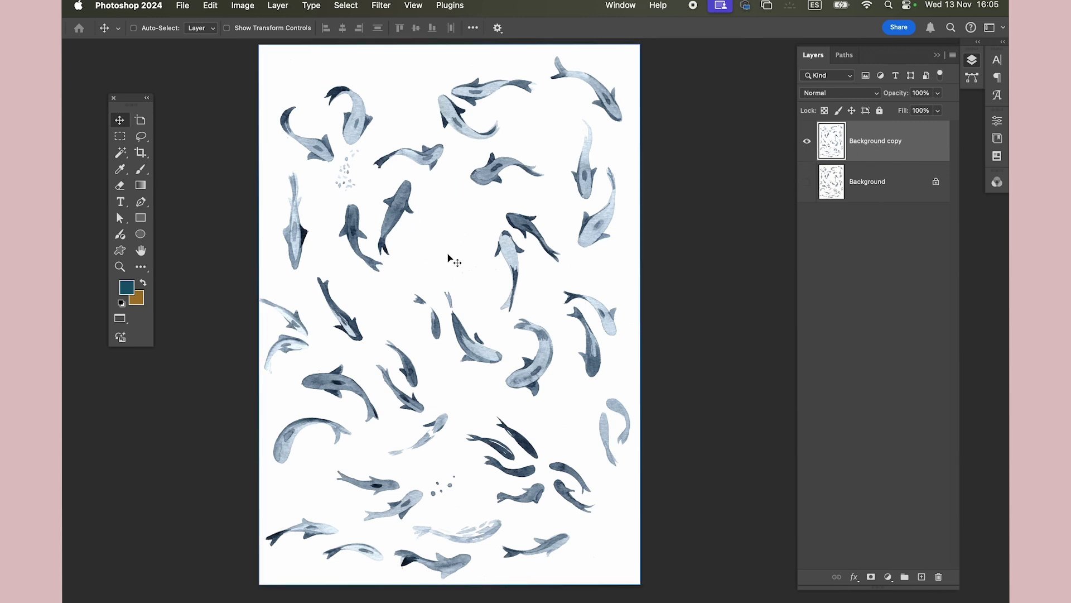
click(119, 152)
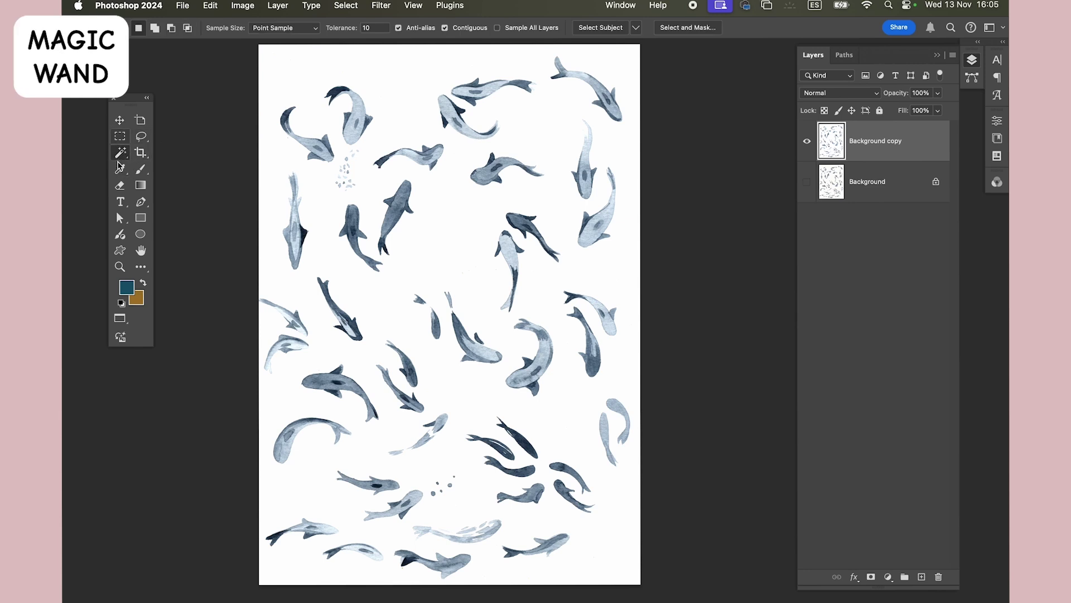
Step: Activate the Magic Wand (W) with tolerance 10 for colour-based selection
drag(135, 99, 139, 91)
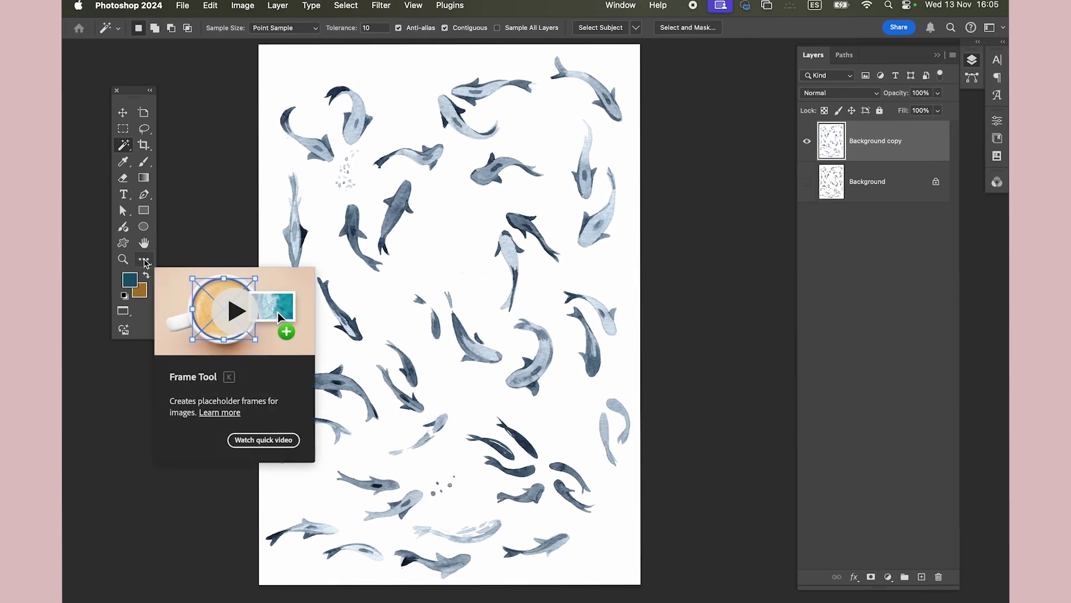
click(146, 260)
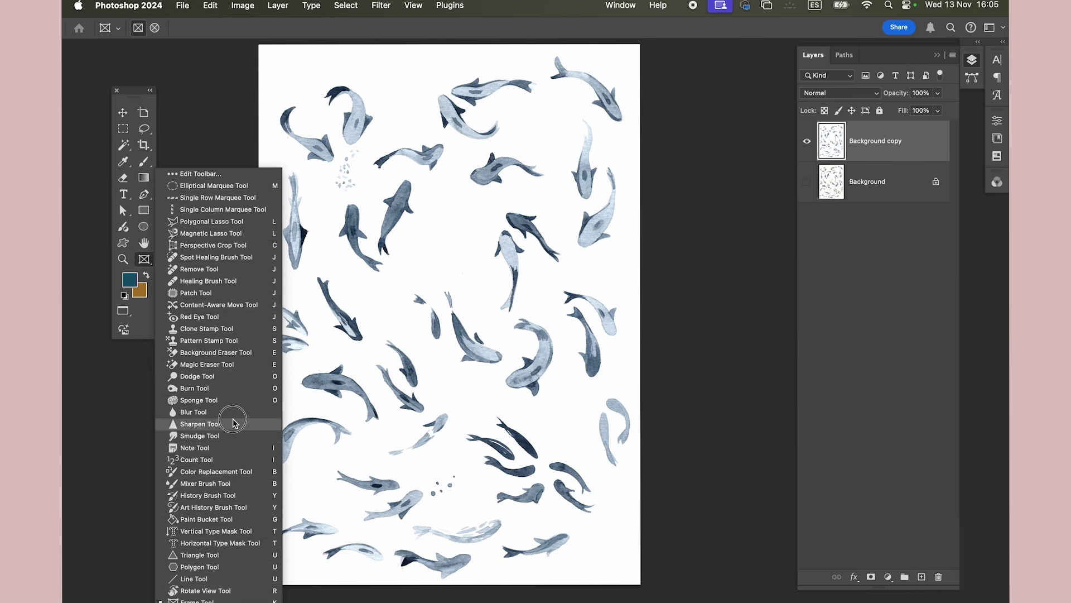
click(199, 112)
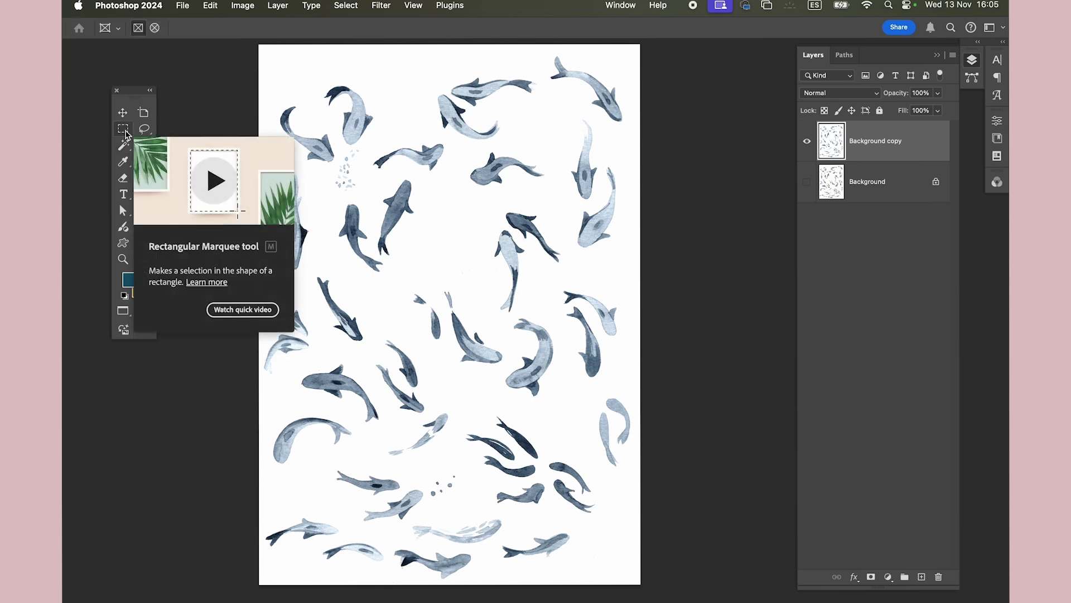
mouse_move(123, 146)
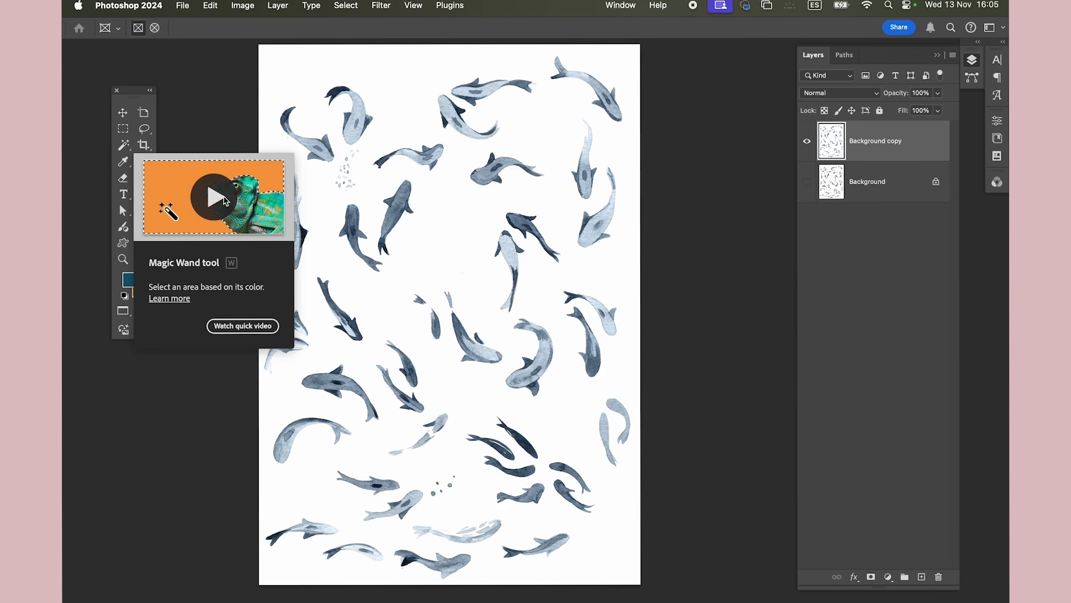
key(w)
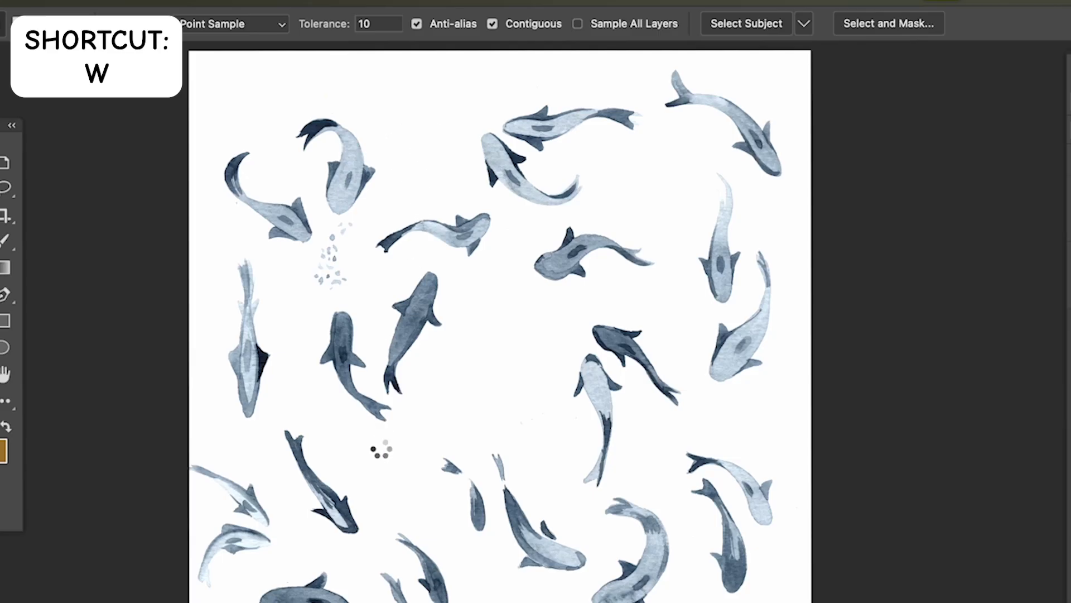
Step: Select the white paper around the fish with the Magic Wand
click(380, 290)
scroll(558, 295, down, 2)
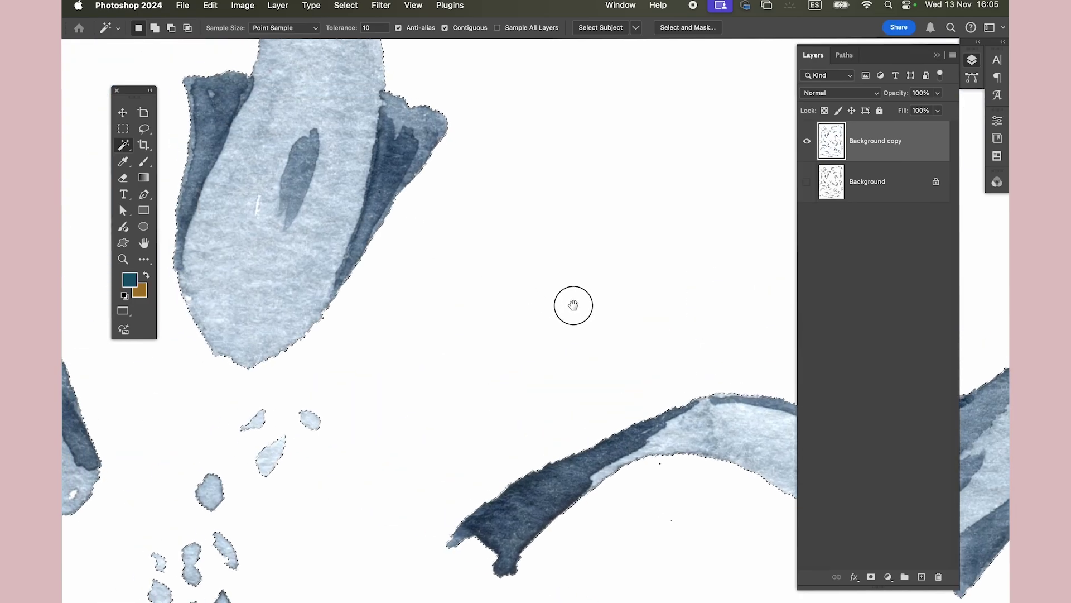
scroll(463, 277, down, 3)
scroll(478, 279, down, 3)
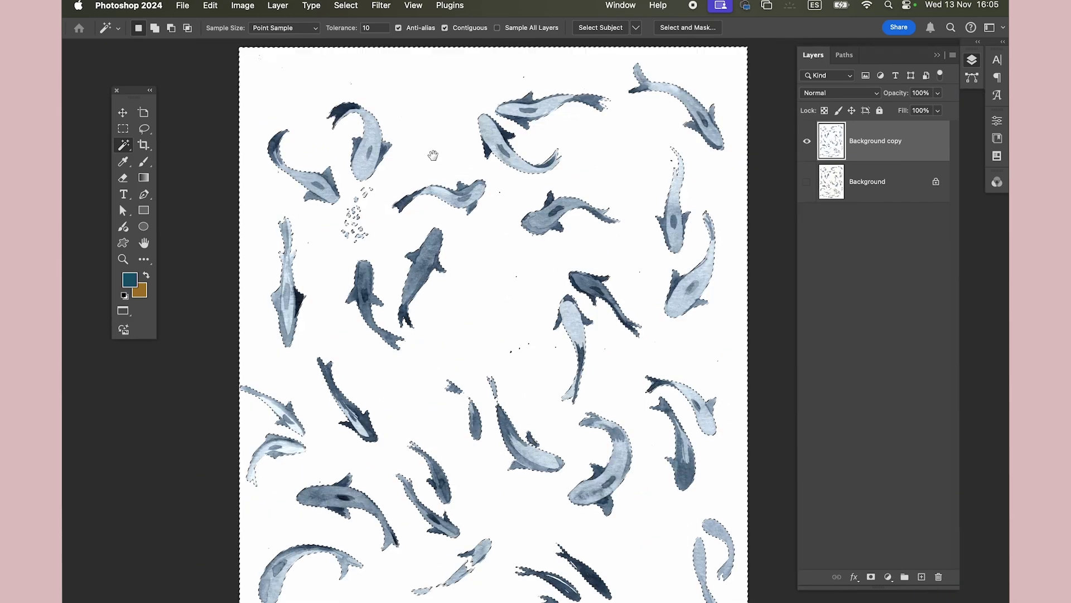
click(422, 124)
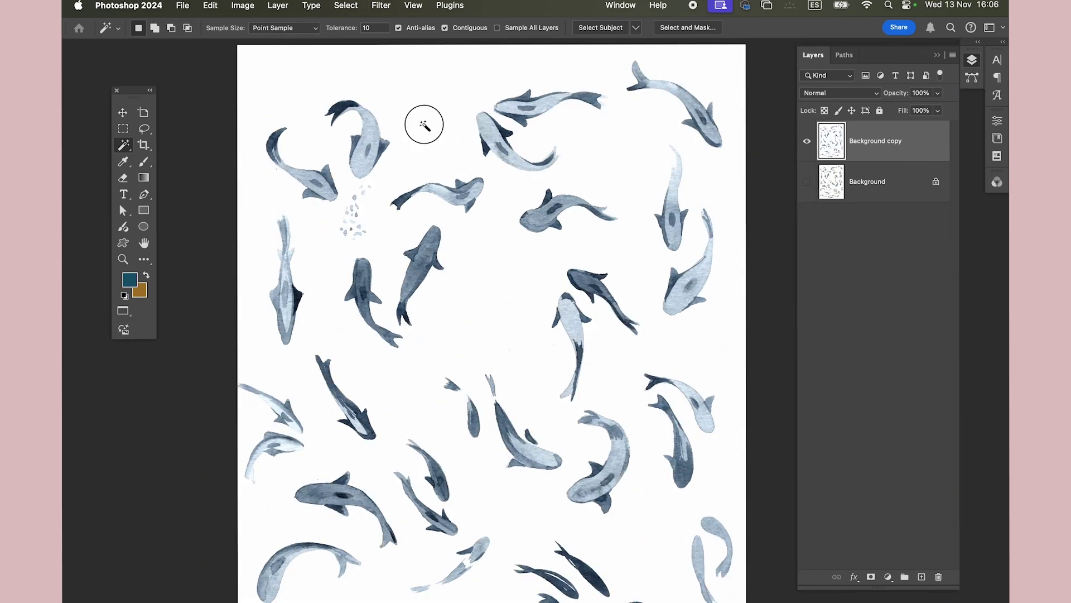
Step: Zoom in close on a small paint speck and bring up Select > Modify
scroll(441, 152, up, 10)
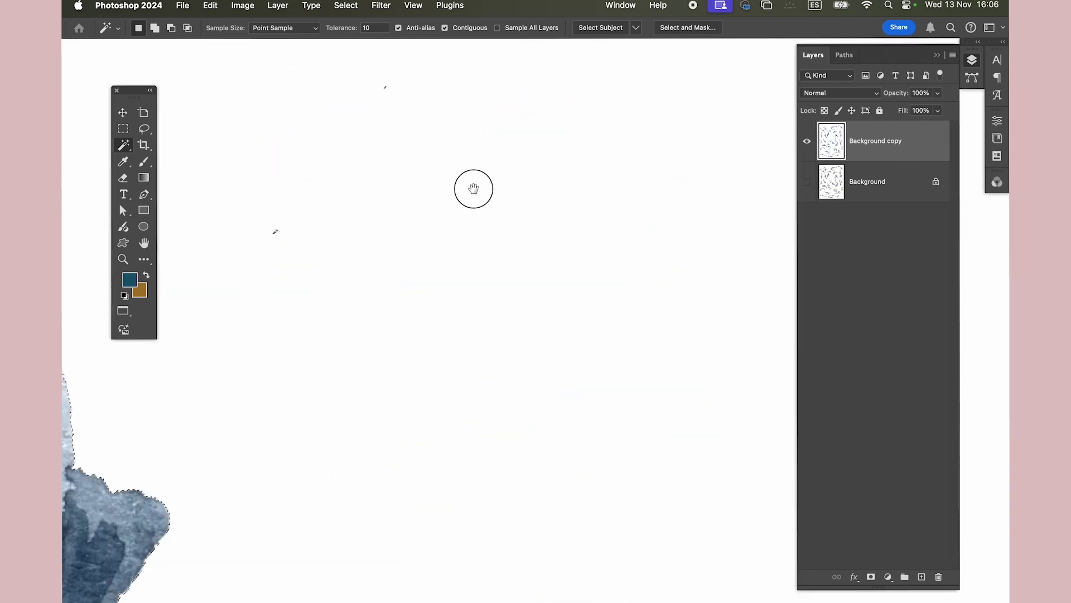
mouse_move(610, 199)
mouse_down()
mouse_move(380, 330)
mouse_move(278, 368)
mouse_up()
click(388, 262)
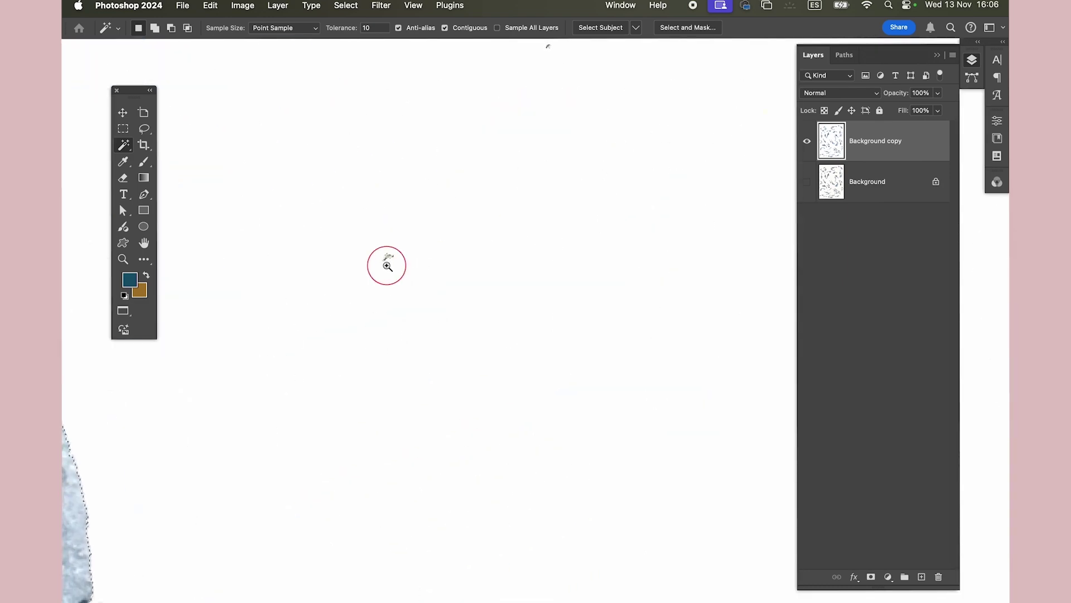
alt+click(404, 254)
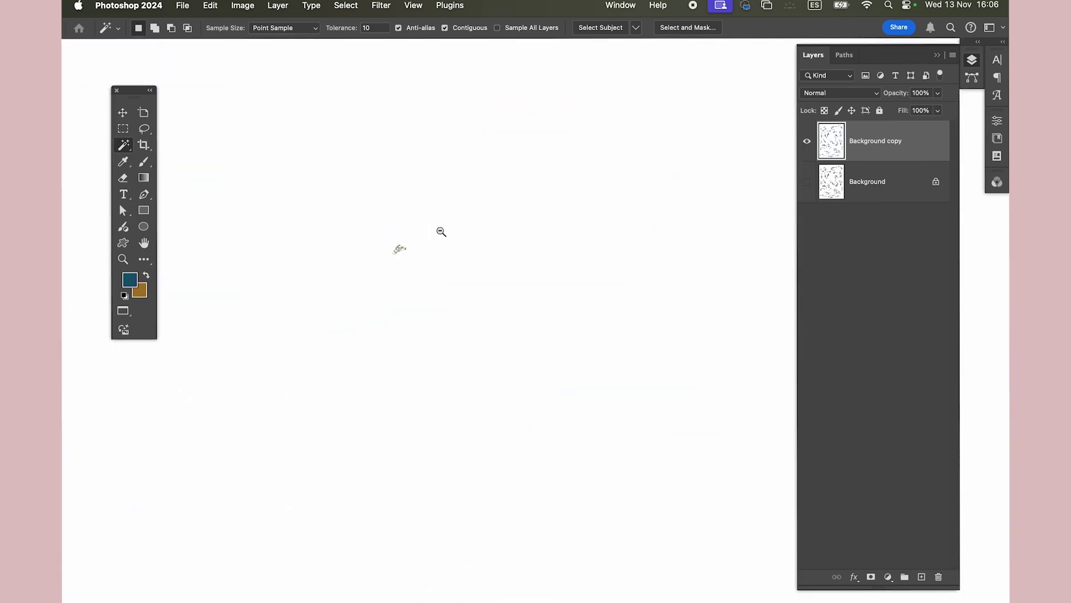
scroll(441, 229, down, 5)
scroll(481, 347, up, 3)
click(461, 304)
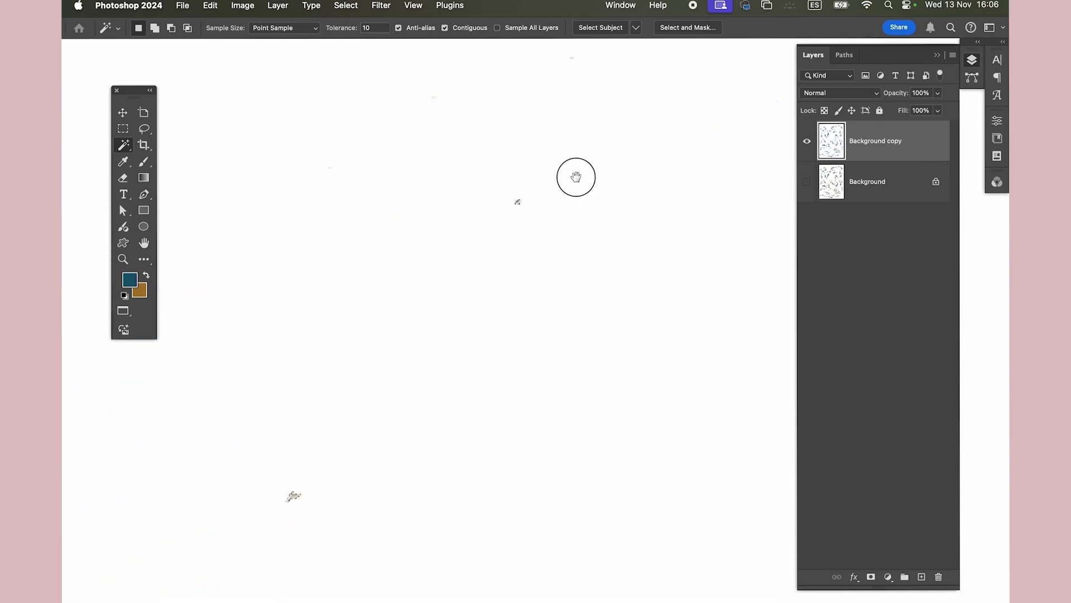
scroll(485, 268, down, 4)
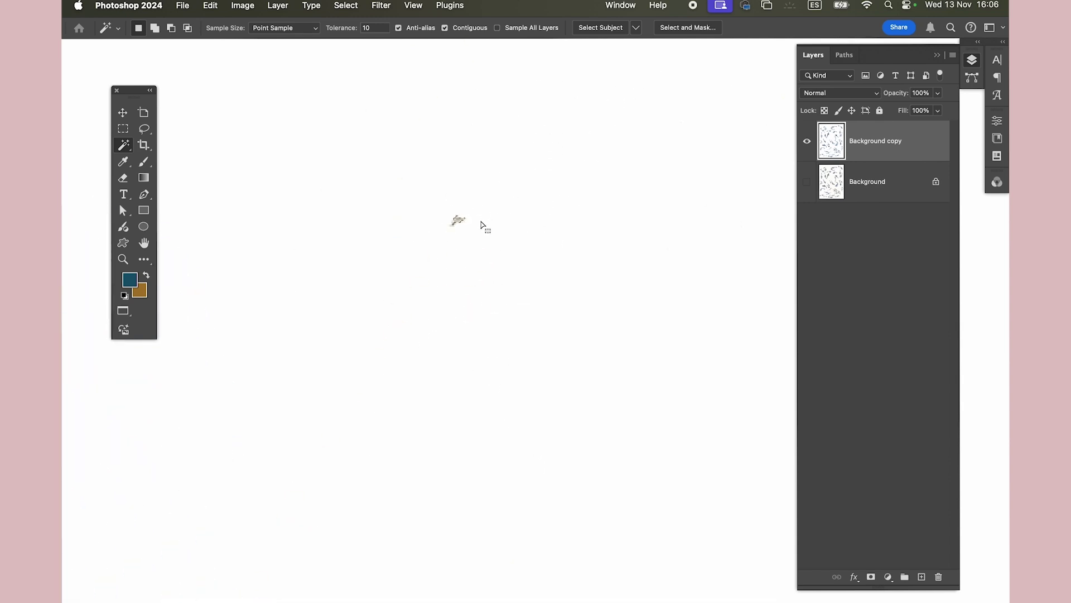
scroll(453, 227, up, 3)
scroll(461, 232, up, 5)
scroll(461, 287, up, 2)
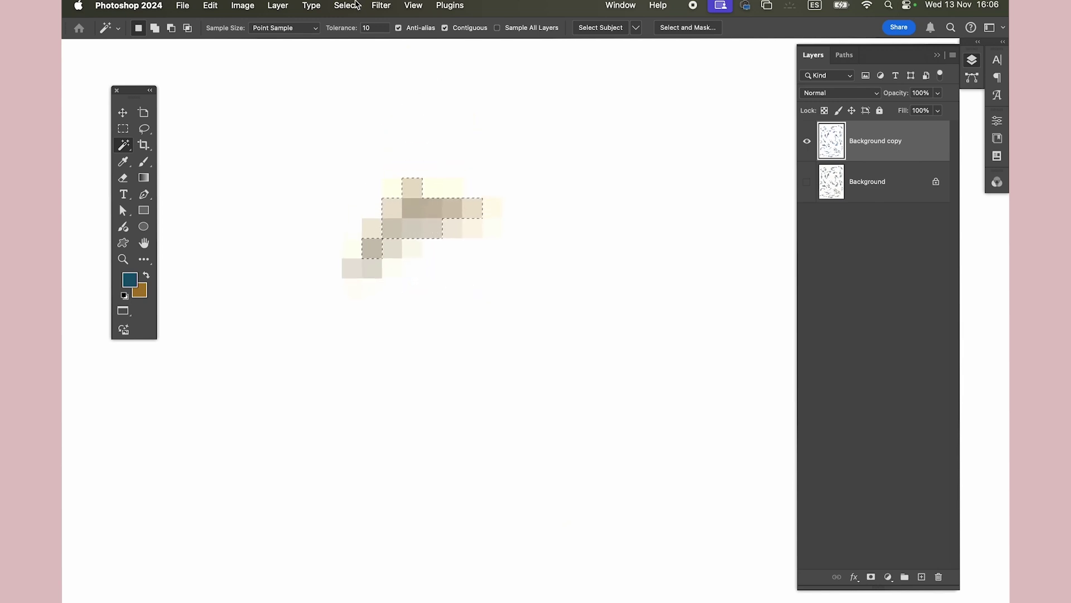
click(346, 5)
mouse_move(394, 193)
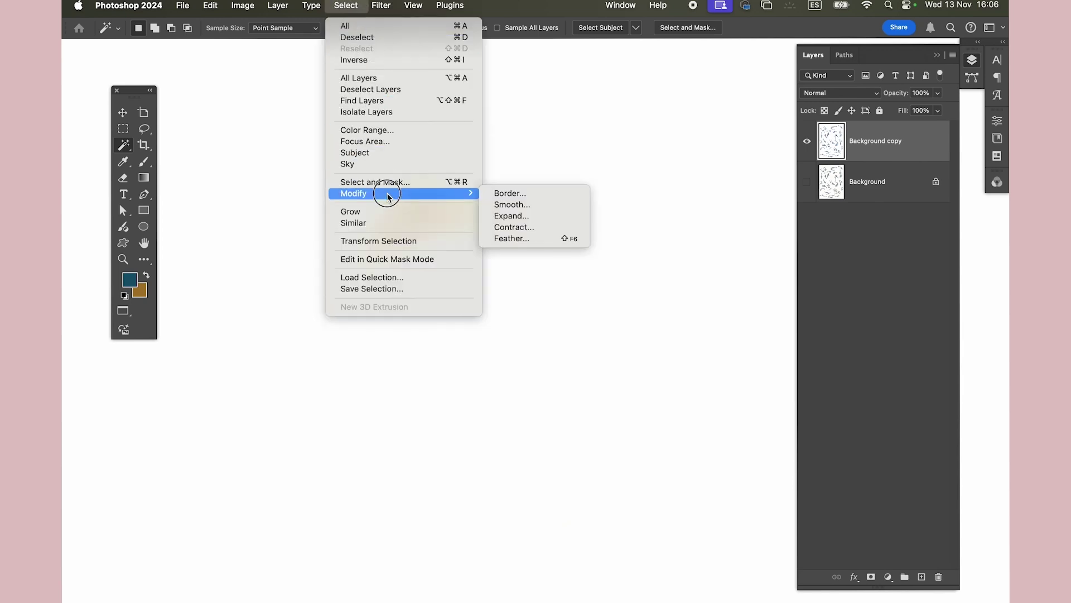
Step: Expand the background selection by 1 px and inspect its edge around a fish fin
click(530, 217)
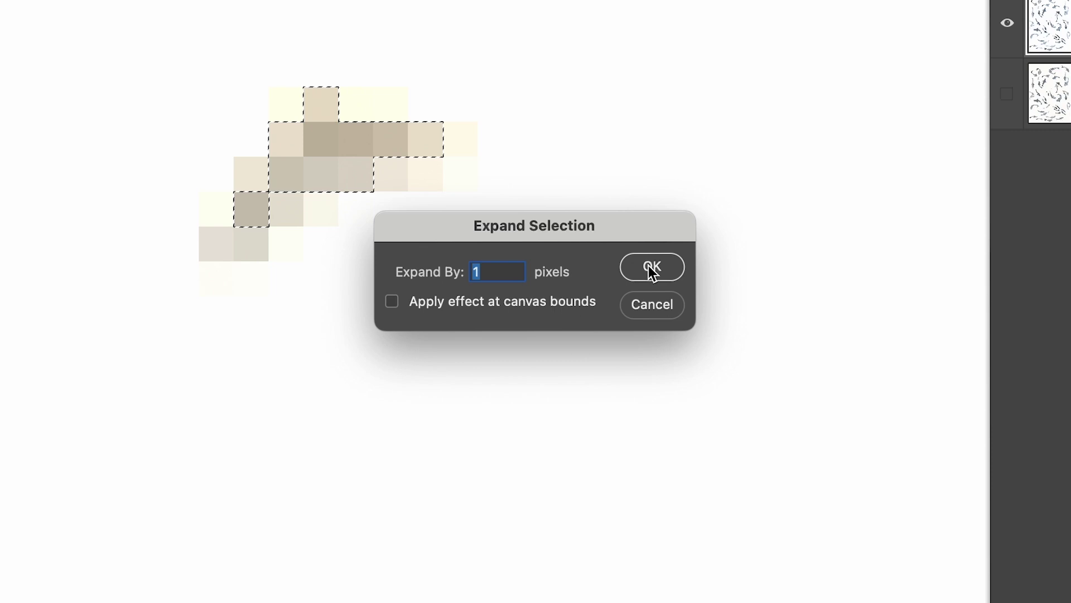
click(649, 266)
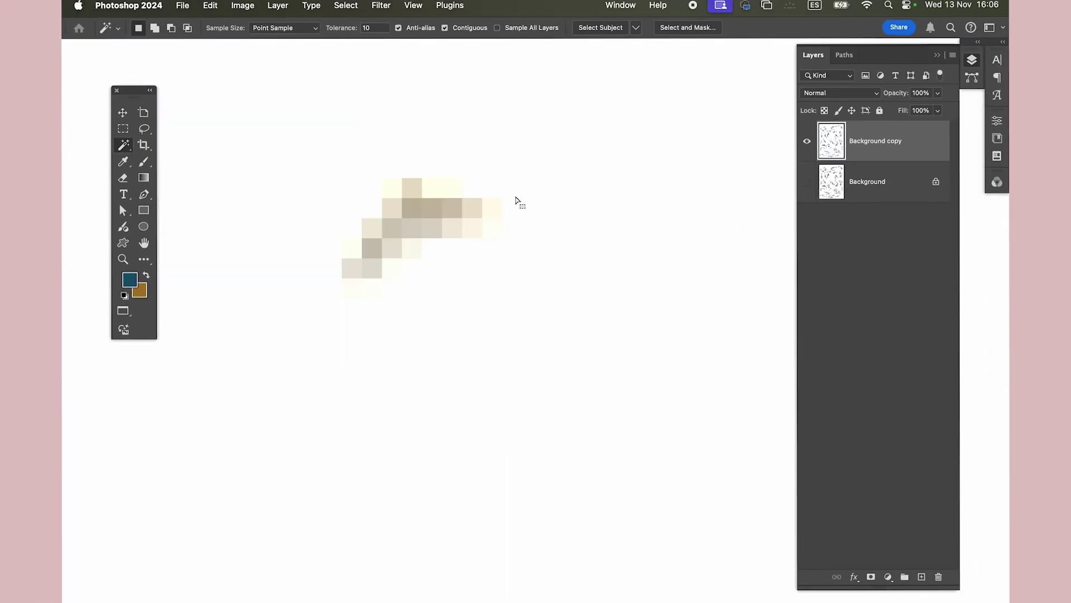
drag(516, 200, 645, 239)
alt+click(497, 229)
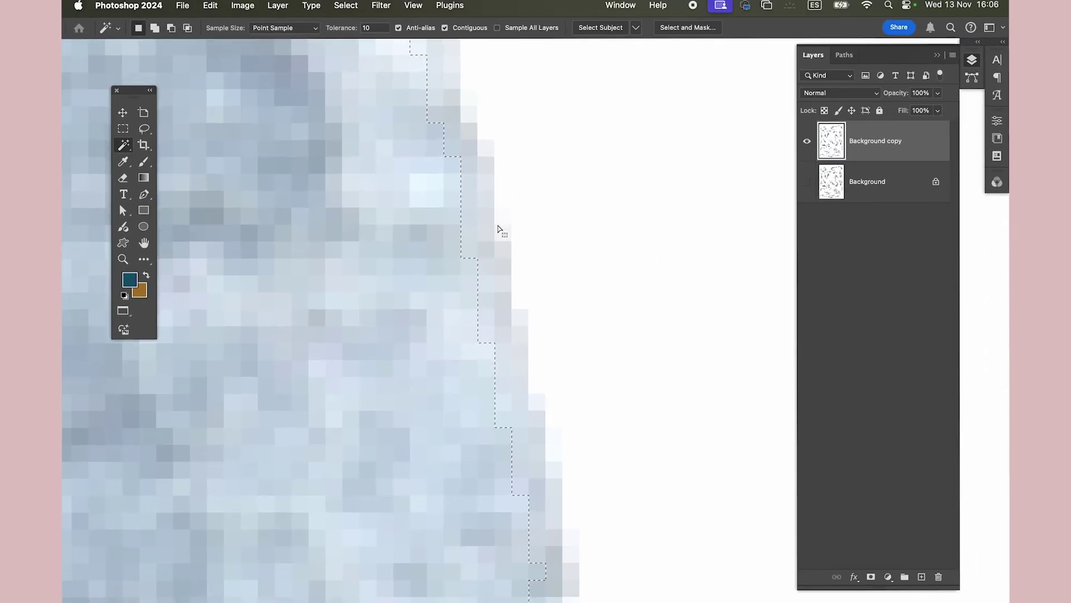
alt+click(486, 201)
alt+click(486, 180)
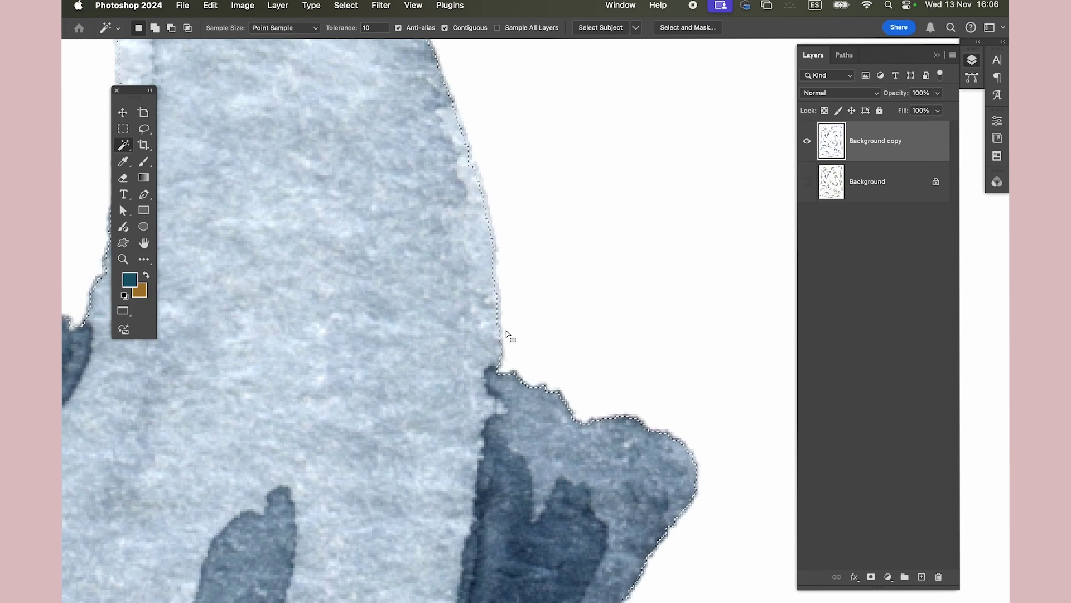
scroll(371, 342, left, 10)
alt+click(444, 298)
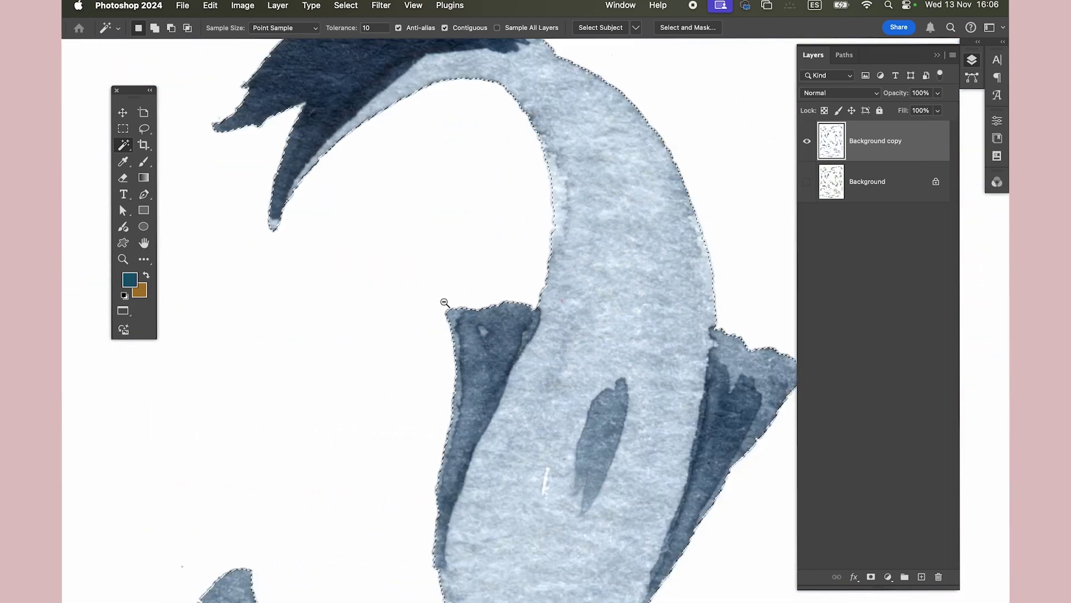
super+click(598, 134)
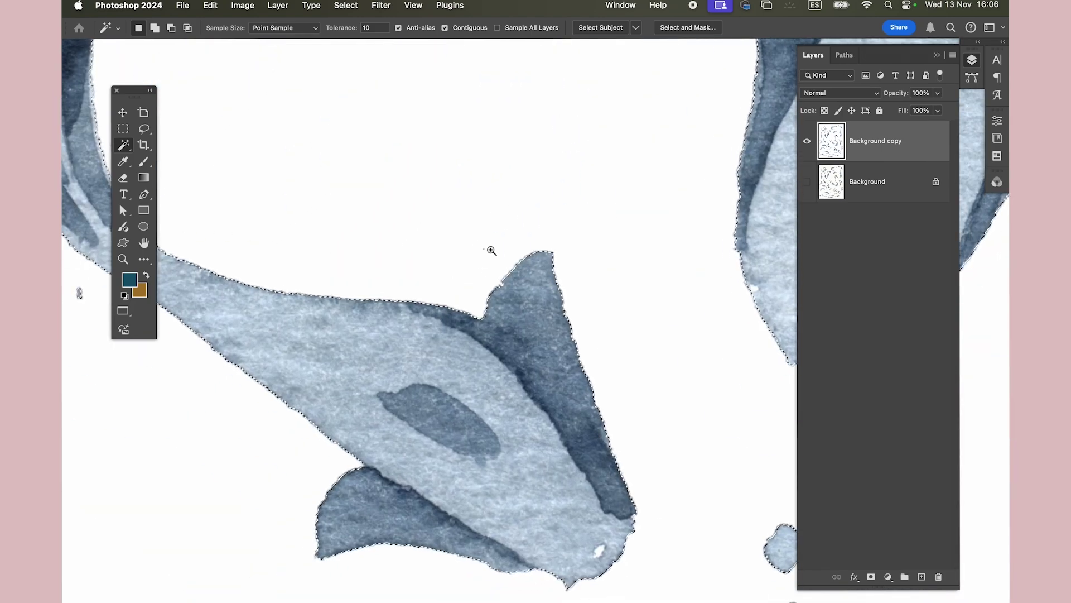
scroll(491, 246, up, 10)
scroll(378, 351, down, 4)
scroll(457, 263, down, 3)
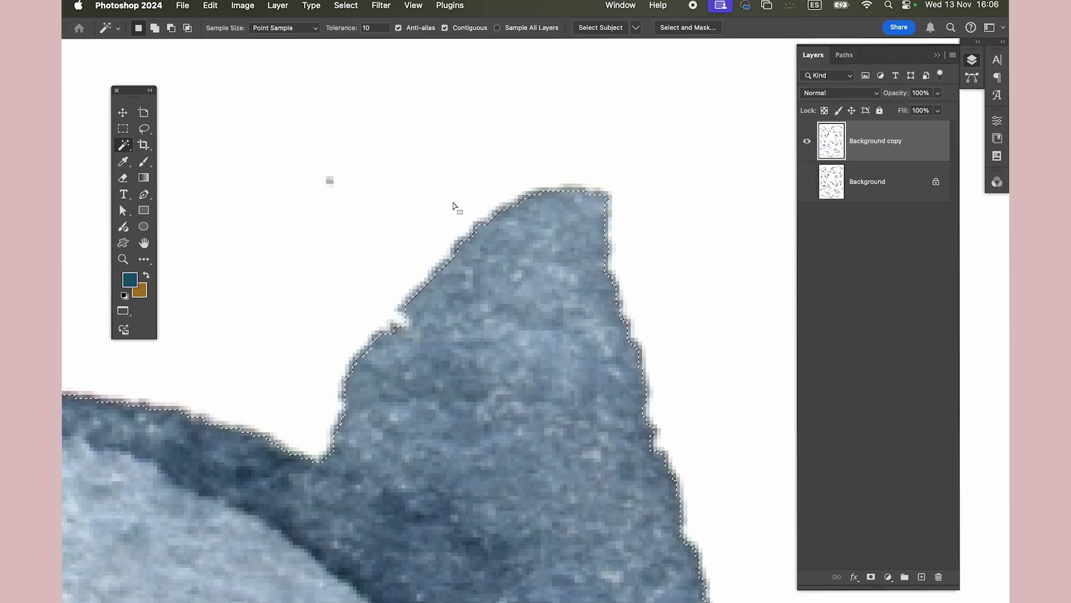
Step: Contract the selection by 1 px and check its edges across the whole page
click(346, 5)
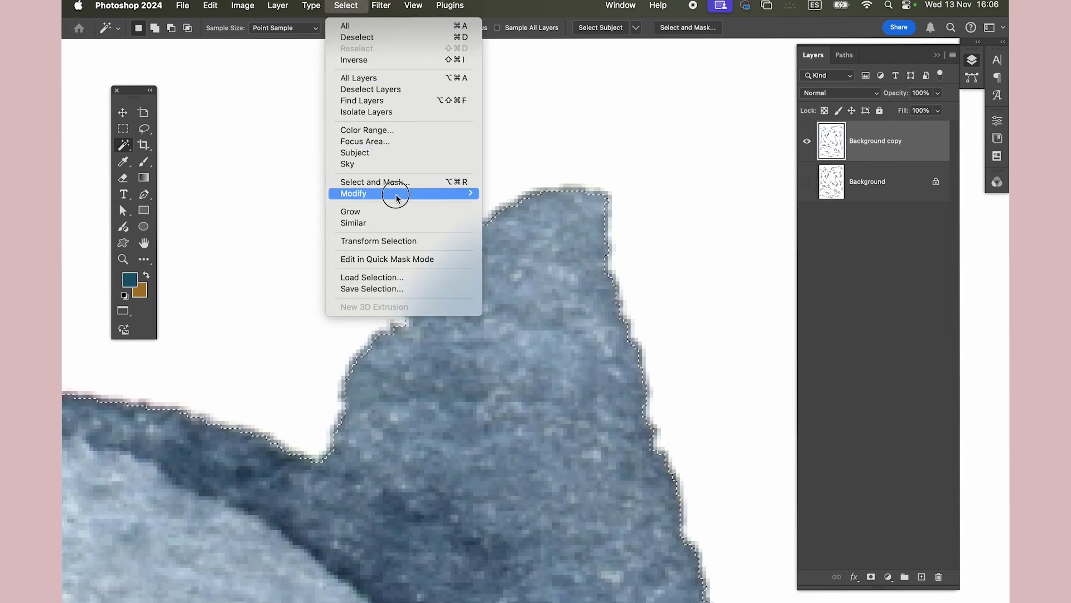
mouse_move(360, 193)
click(548, 228)
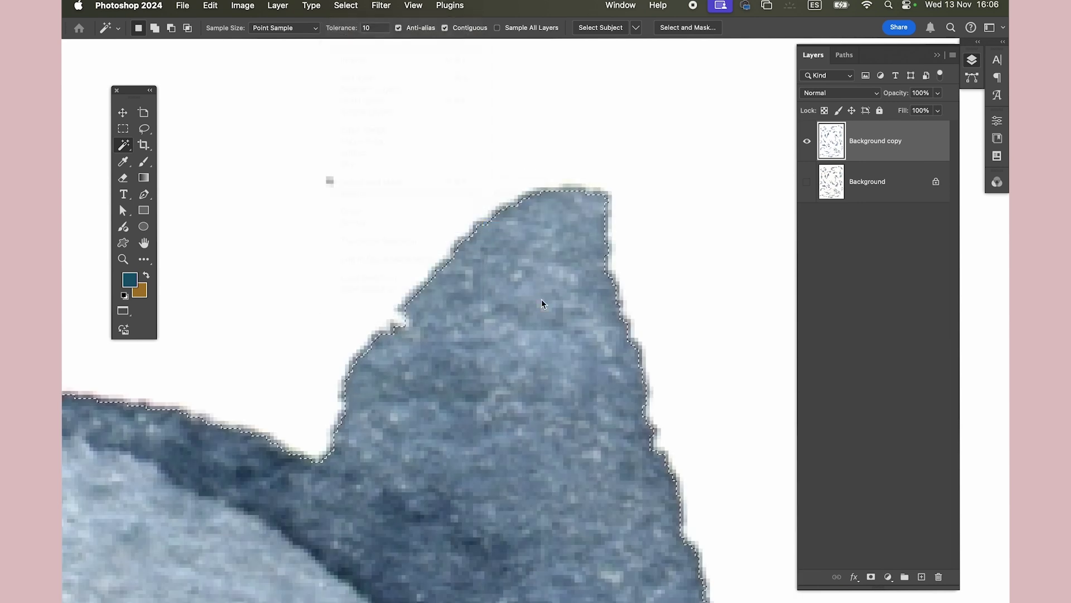
key(Return)
scroll(443, 227, down, 3)
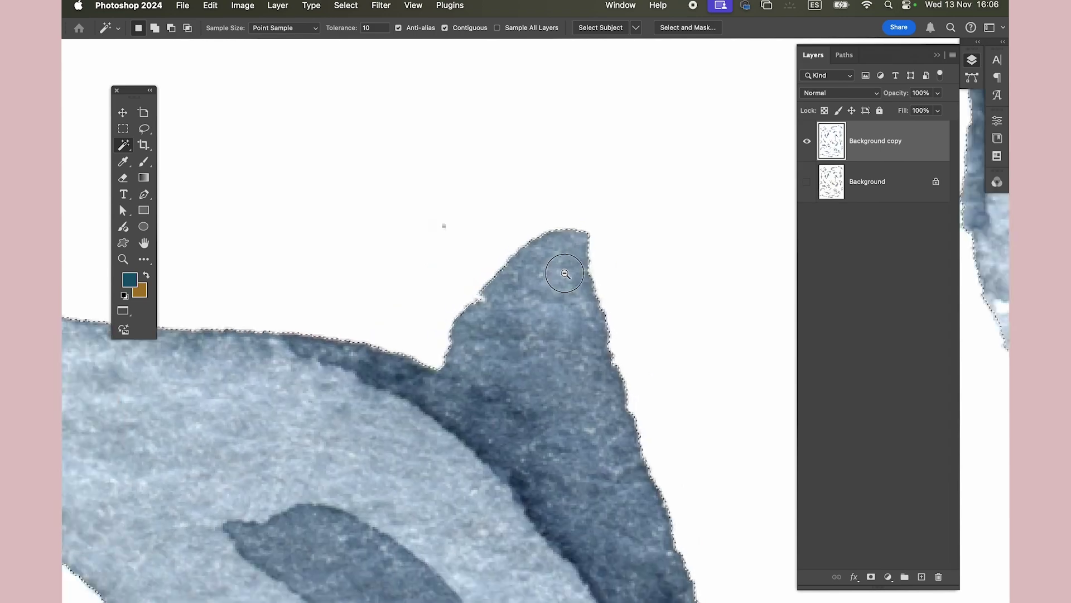
scroll(484, 244, down, 3)
scroll(550, 279, down, 3)
scroll(550, 279, down, 2)
scroll(550, 279, down, 3)
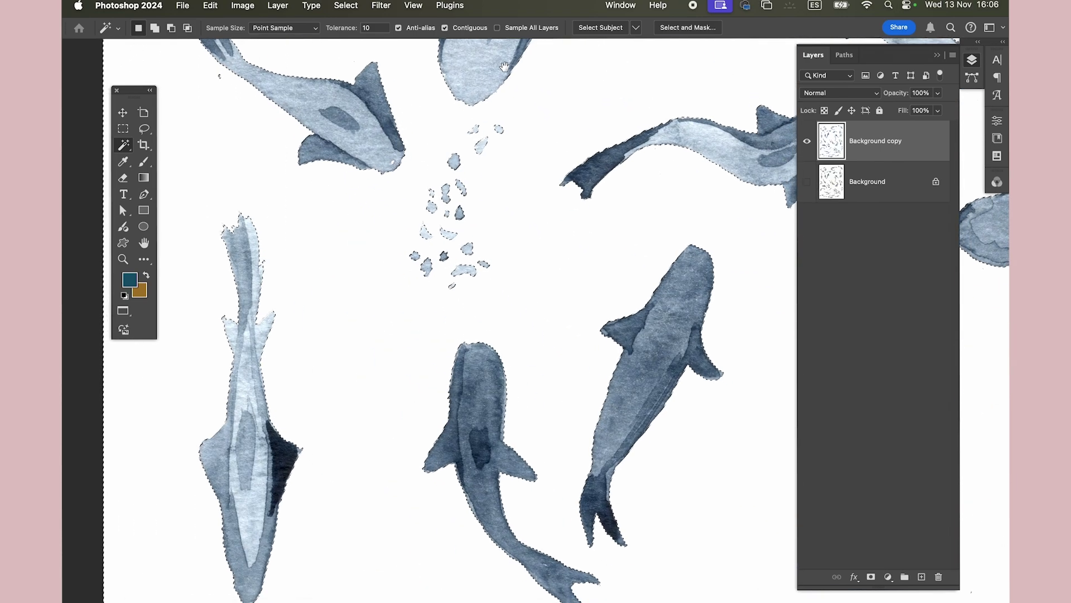
scroll(472, 282, up, 5)
scroll(516, 312, up, 2)
scroll(516, 312, up, 1)
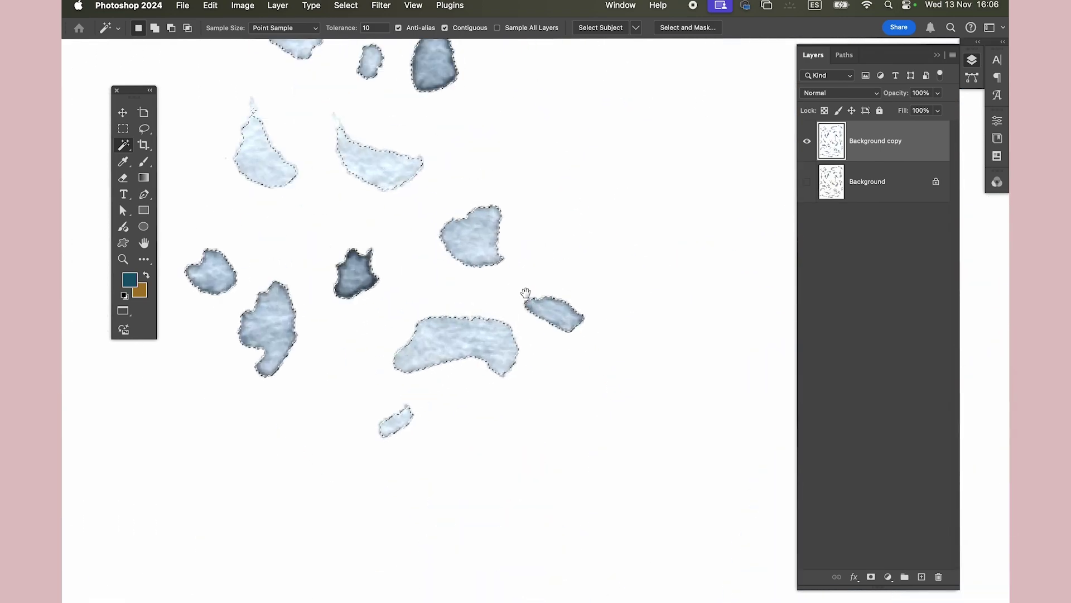
scroll(502, 234, up, 1)
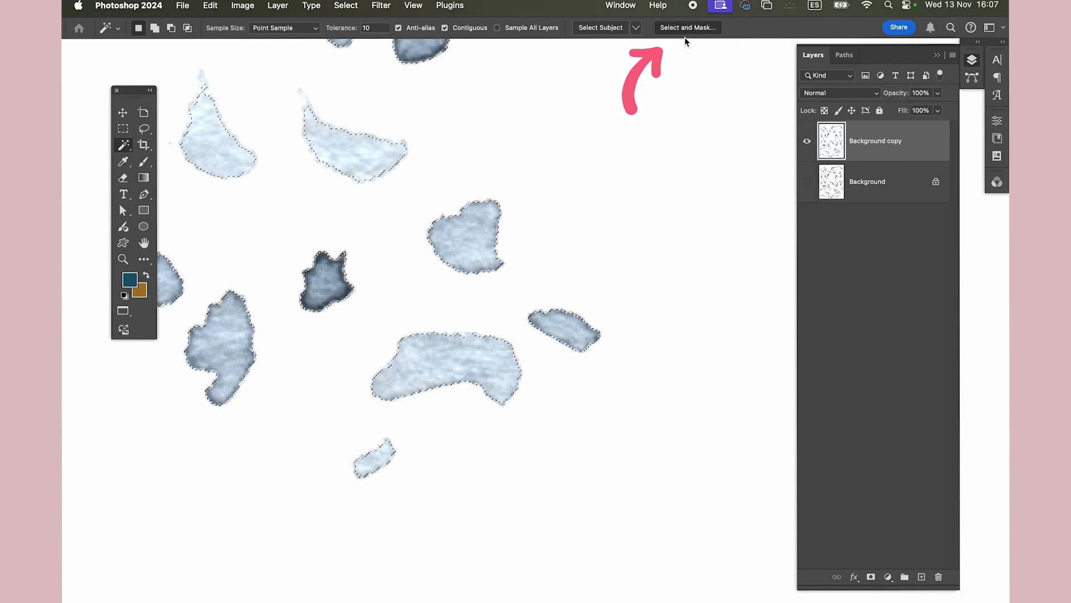
key(super+alt+r)
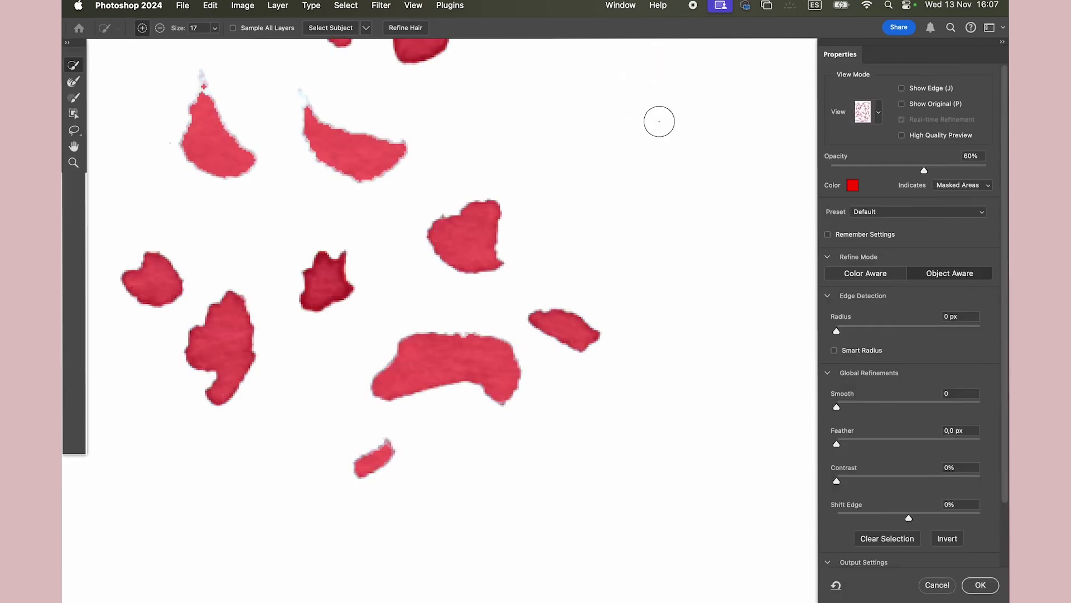
click(879, 112)
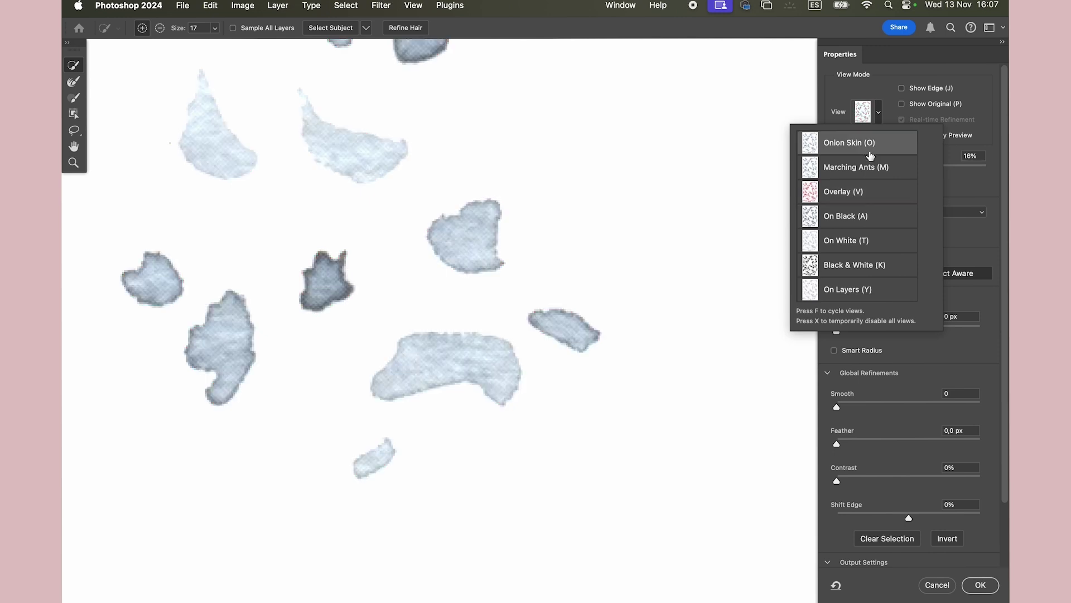
click(876, 168)
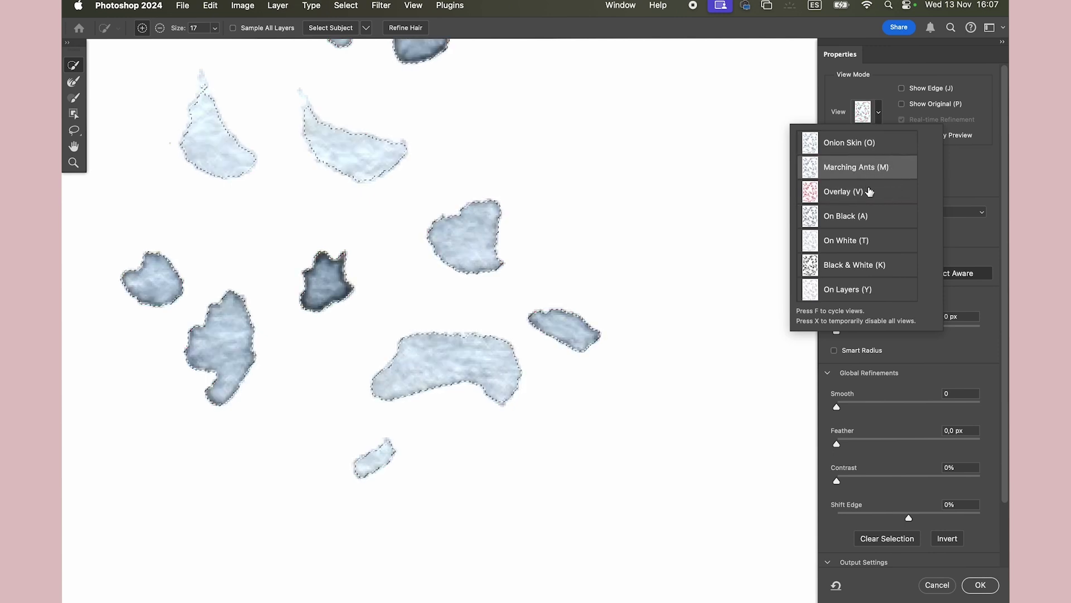
click(872, 206)
click(991, 120)
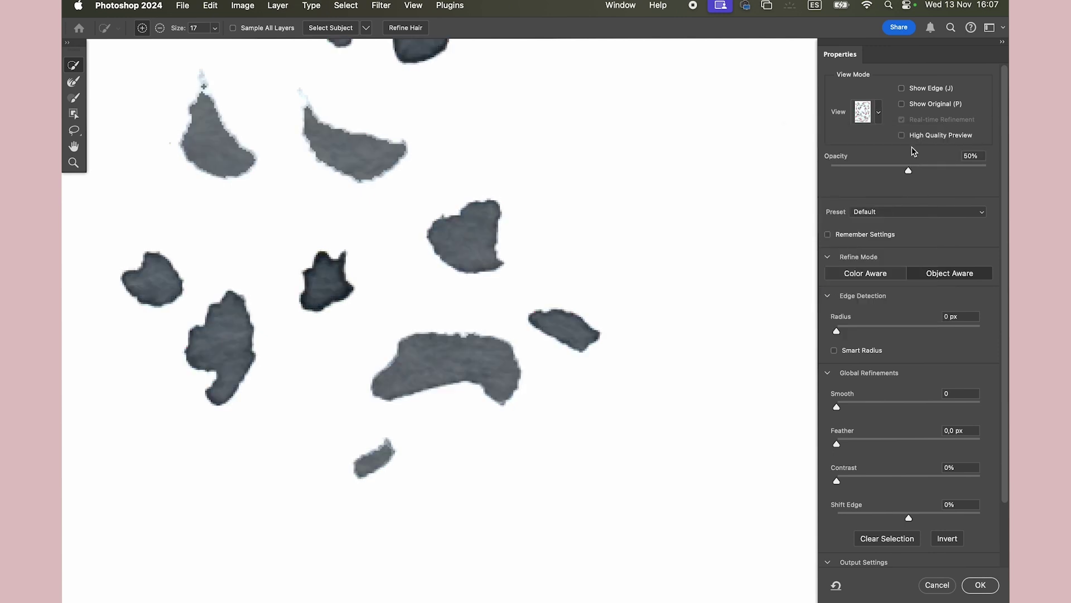
drag(909, 170, 978, 177)
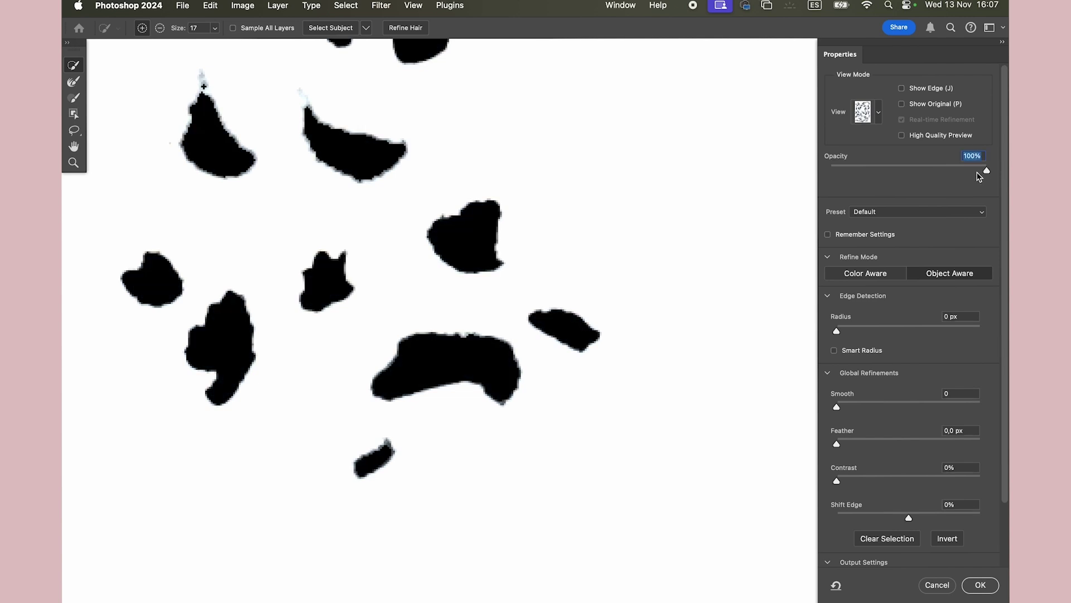
click(947, 538)
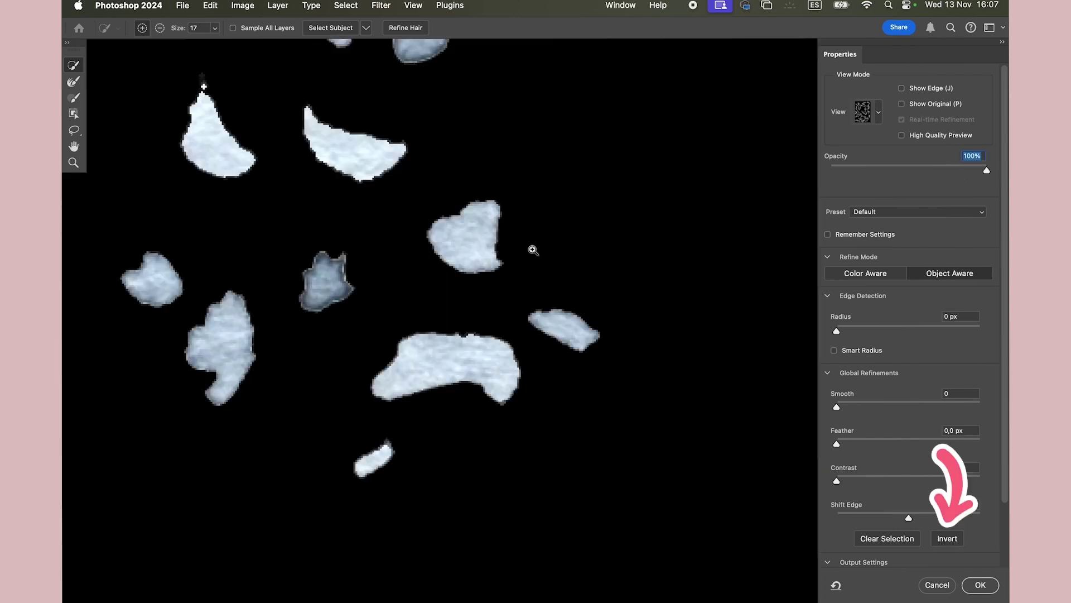
alt+click(533, 246)
alt+click(539, 241)
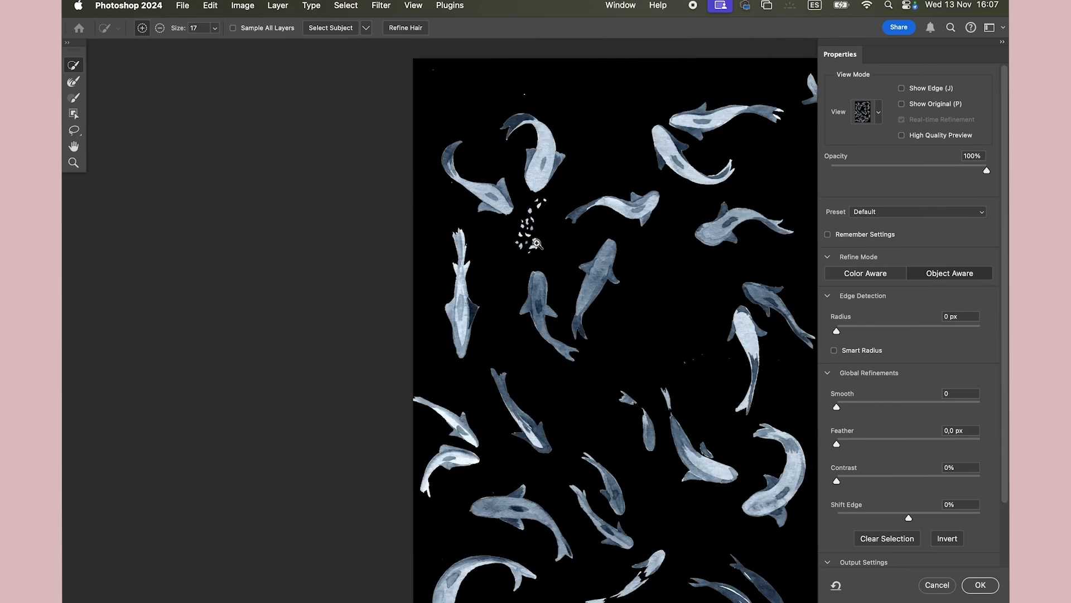
drag(522, 96, 517, 115)
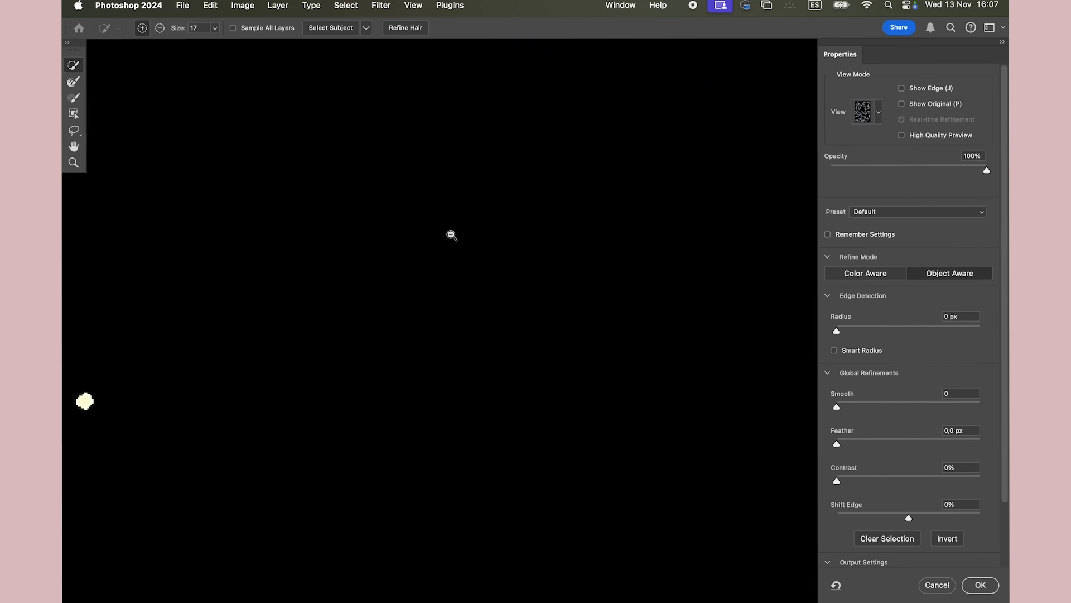
scroll(514, 229, left, 10)
scroll(513, 229, down, 5)
scroll(558, 235, left, 2)
alt+click(502, 283)
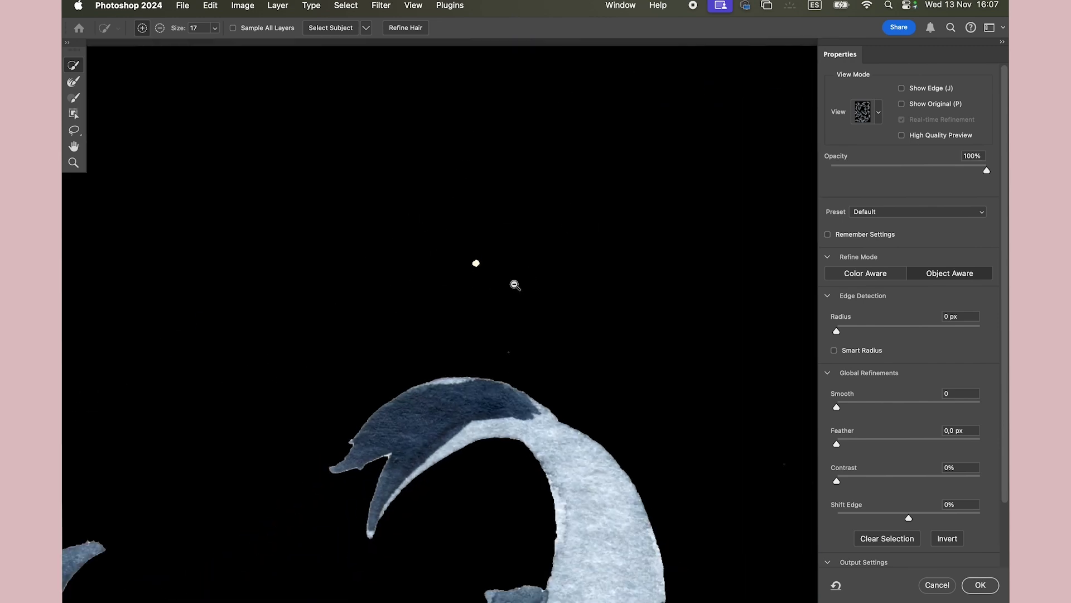
scroll(493, 179, down, 5)
scroll(493, 180, up, 5)
scroll(345, 280, up, 3)
scroll(345, 280, up, 2)
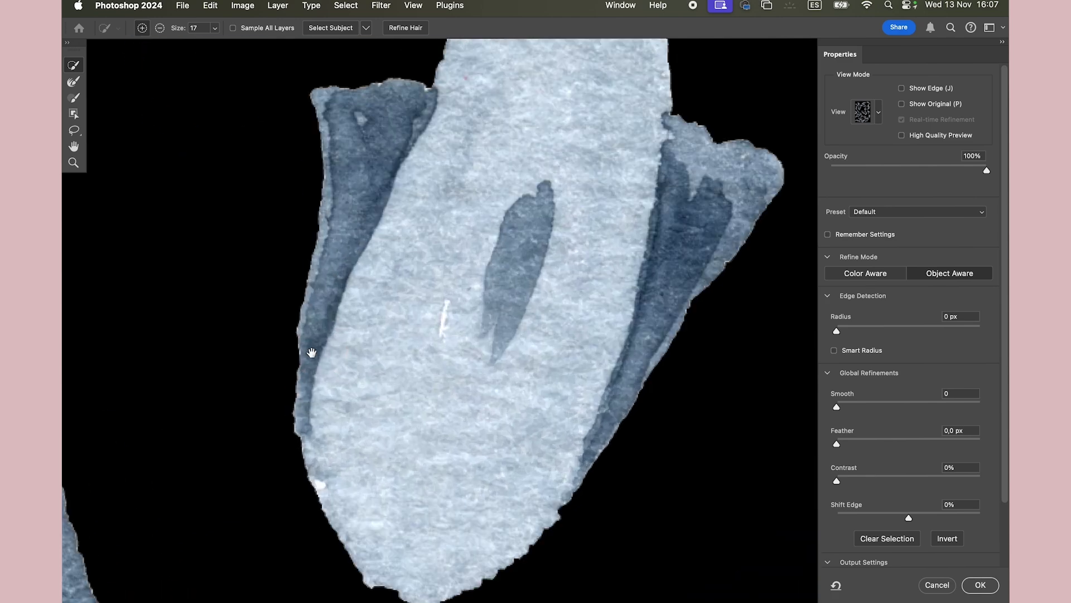
drag(311, 352, 337, 232)
mouse_move(448, 486)
mouse_down()
mouse_move(584, 124)
mouse_move(577, 332)
mouse_up()
drag(262, 359, 515, 344)
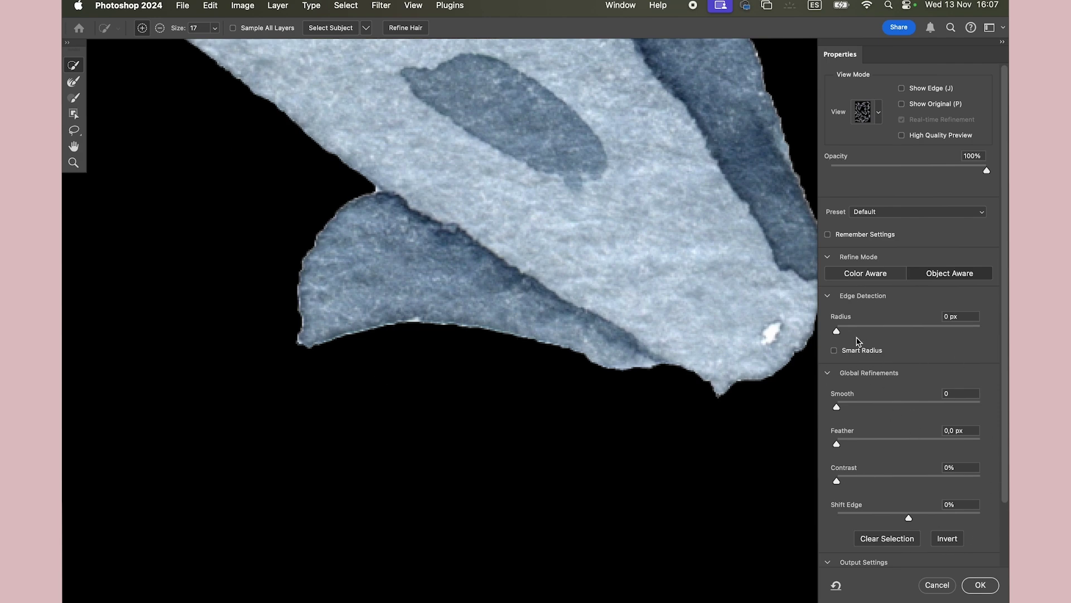
Step: Set the Global Refinements Smooth amount to a strong value of 47
click(948, 393)
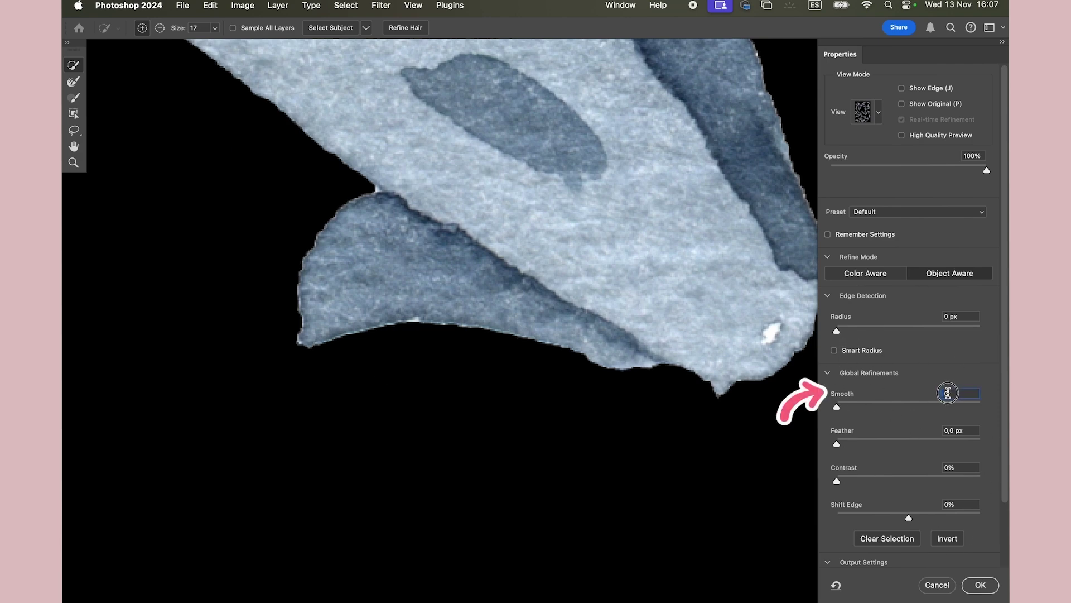
text(2)
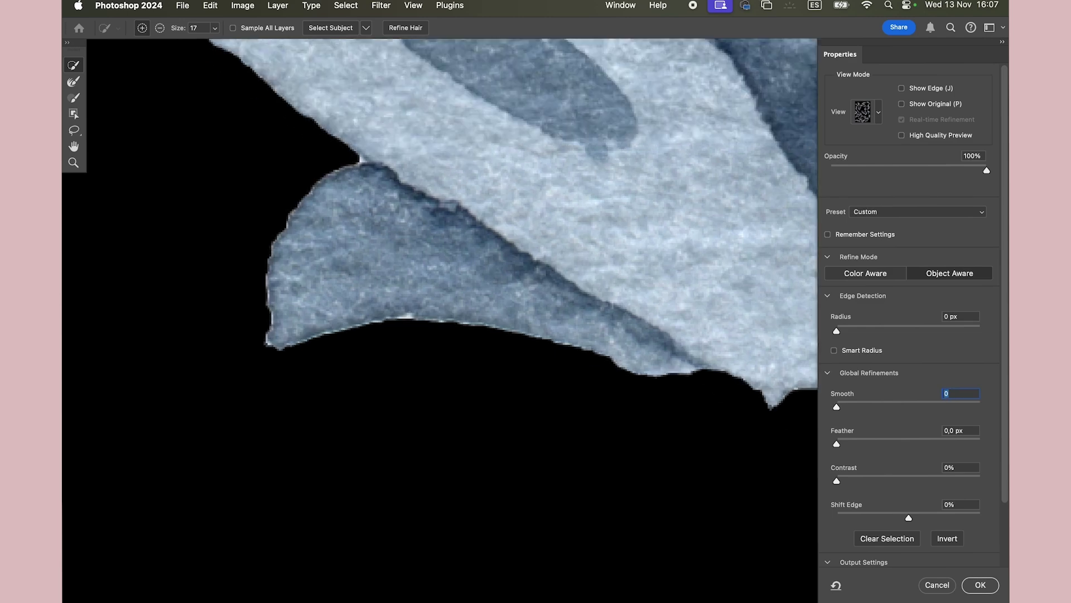
key(Up)
key(Up)
key(Up)
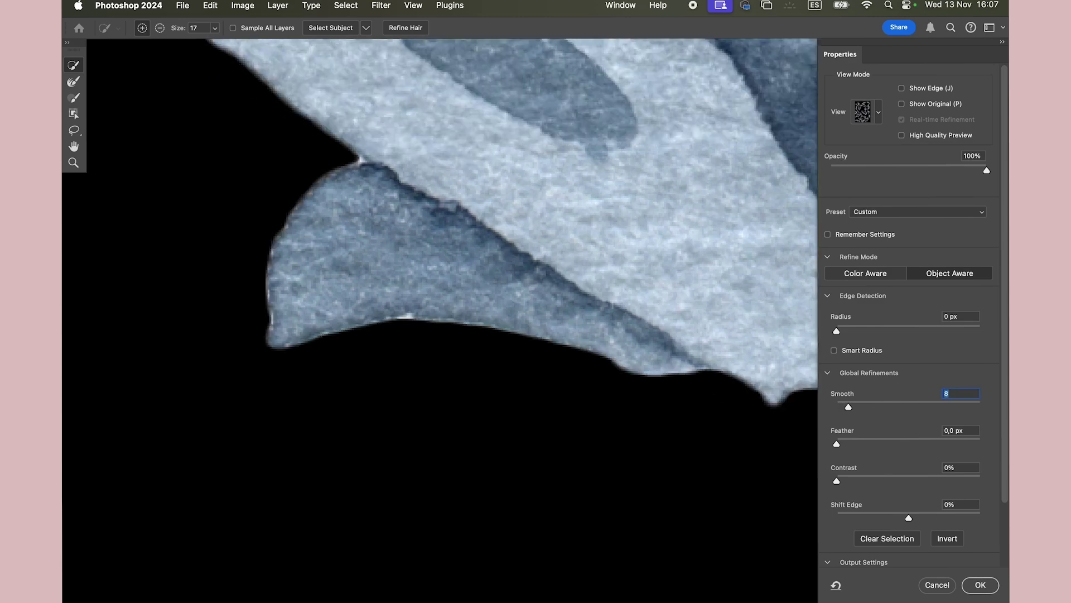
key(Up)
key(Up)
key(Up)
scroll(440, 313, up, 5)
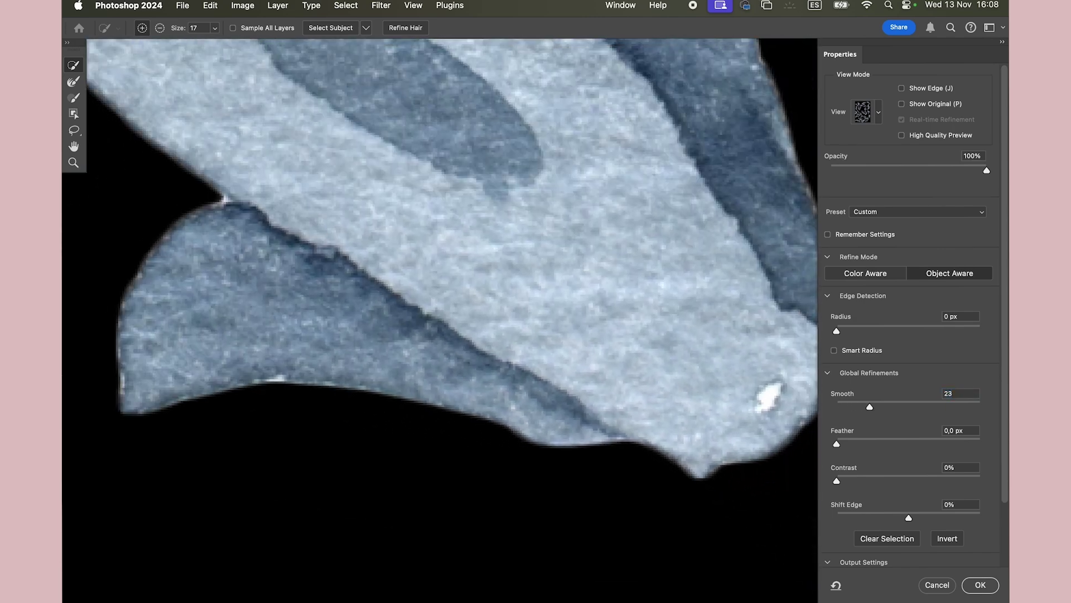
scroll(441, 312, down, 2)
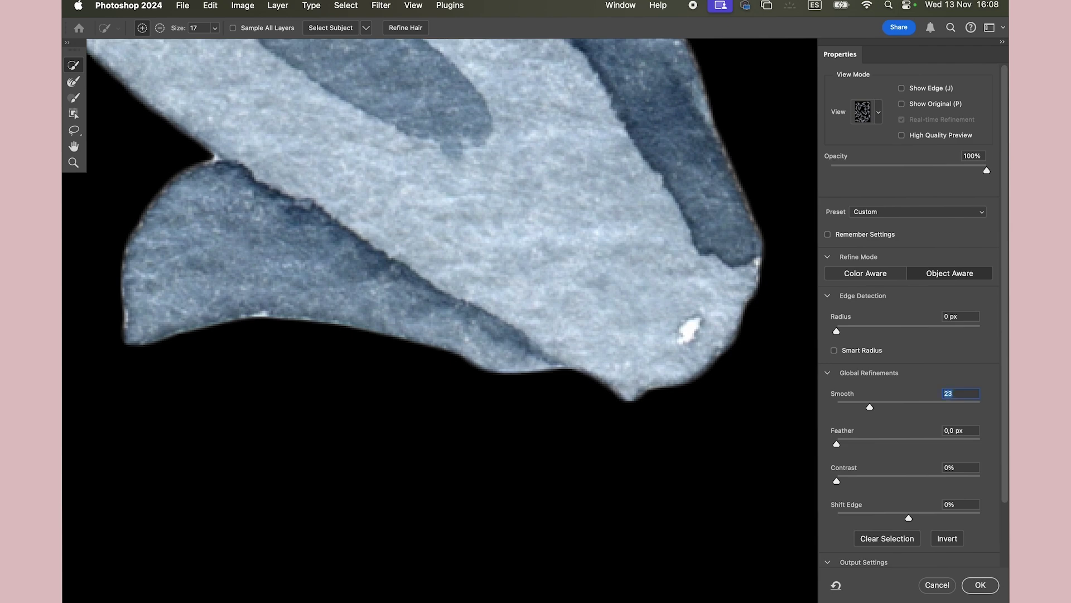
text(5)
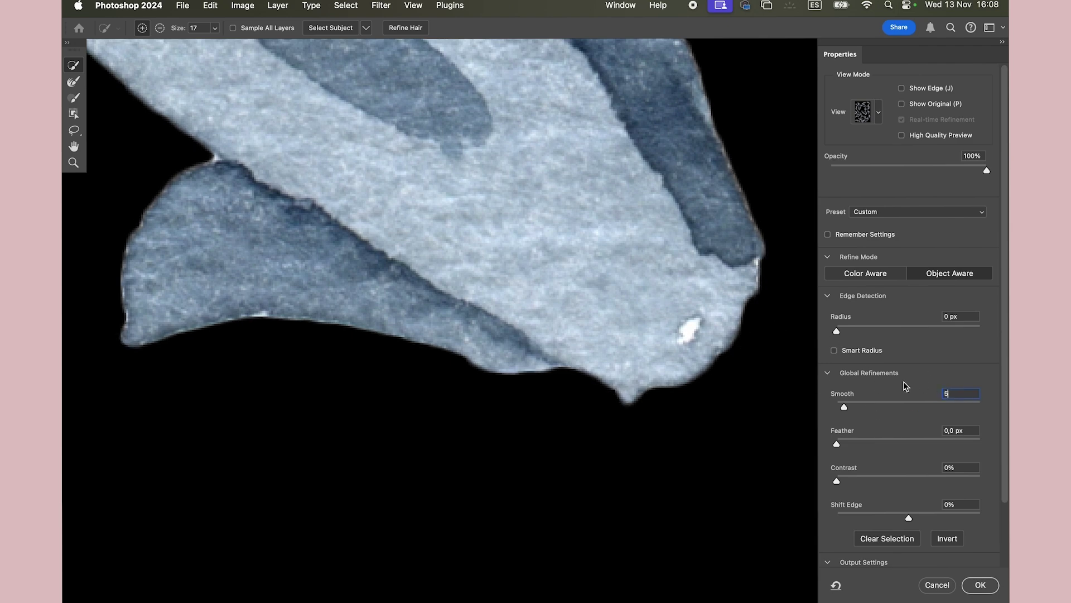
key(Return)
text(2)
key(Return)
Step: Try a slight feather, then set Feather back to 0 px
drag(837, 443, 842, 443)
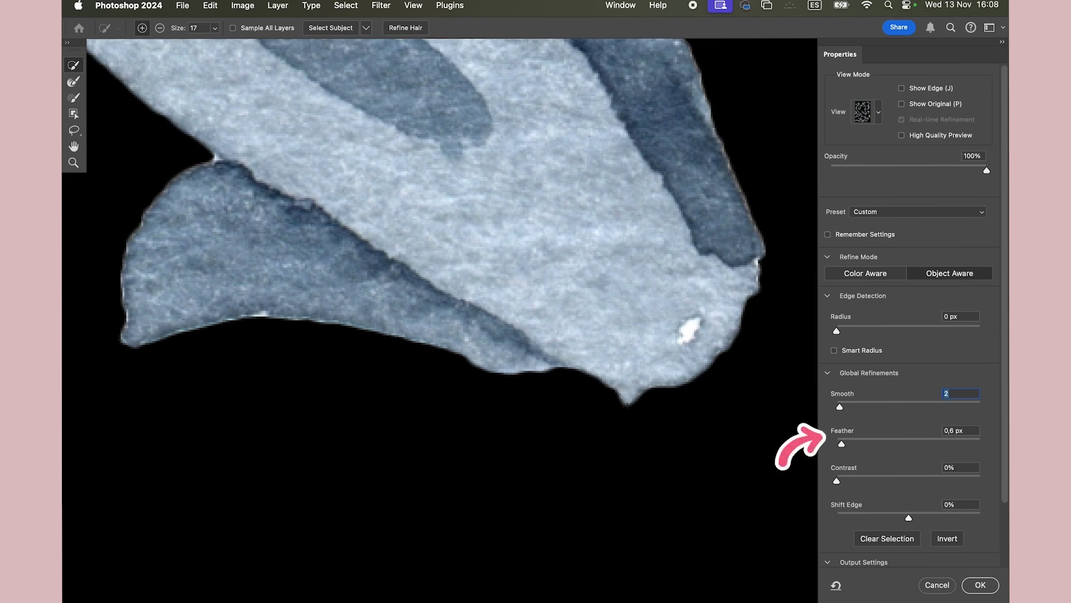
key(Tab)
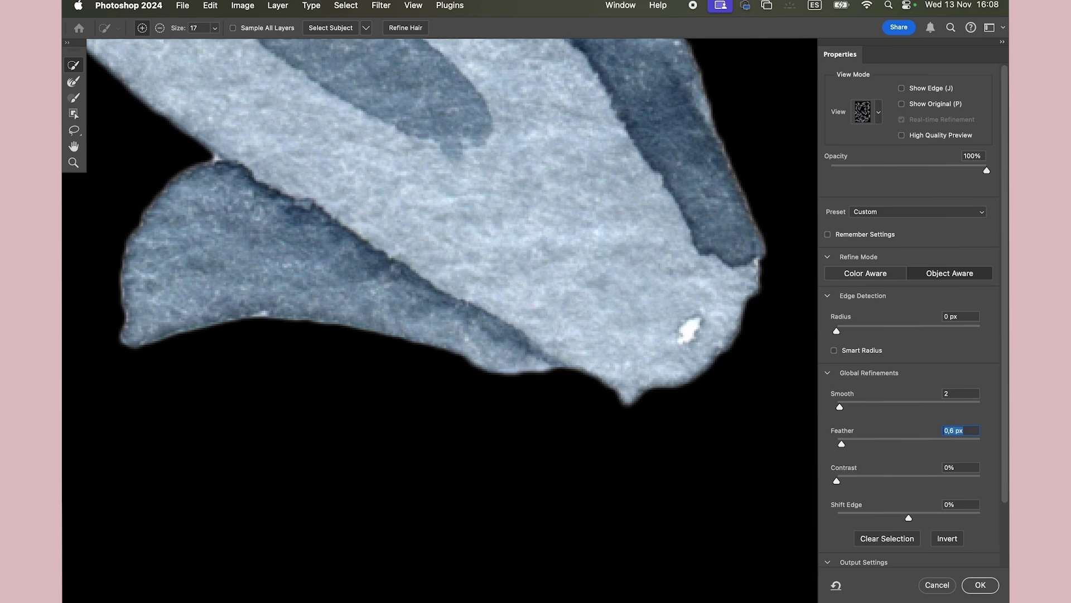
text(4,2)
key(Return)
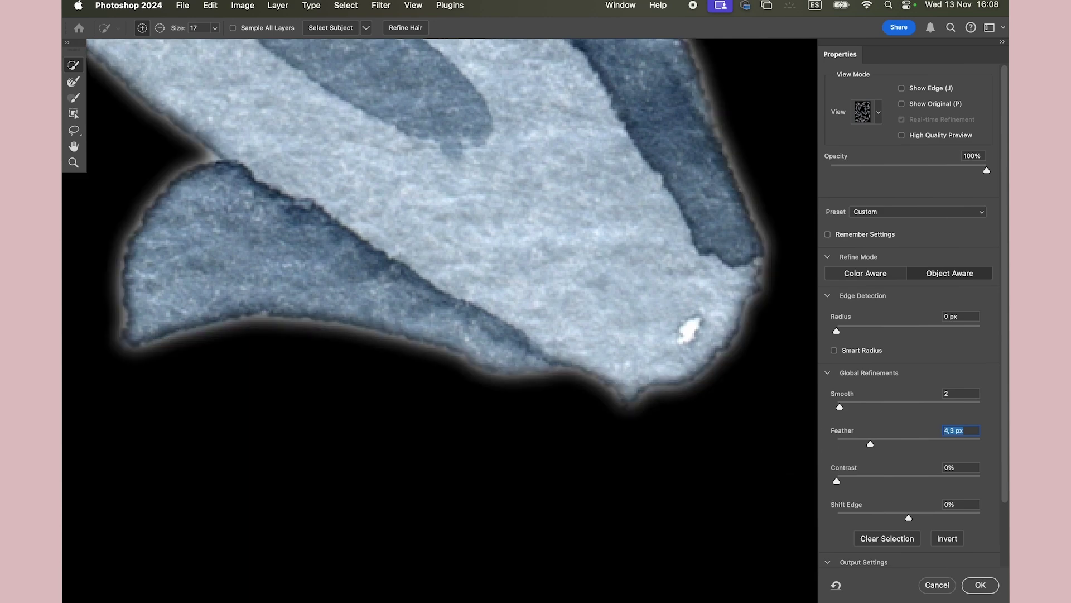
text(0)
key(Return)
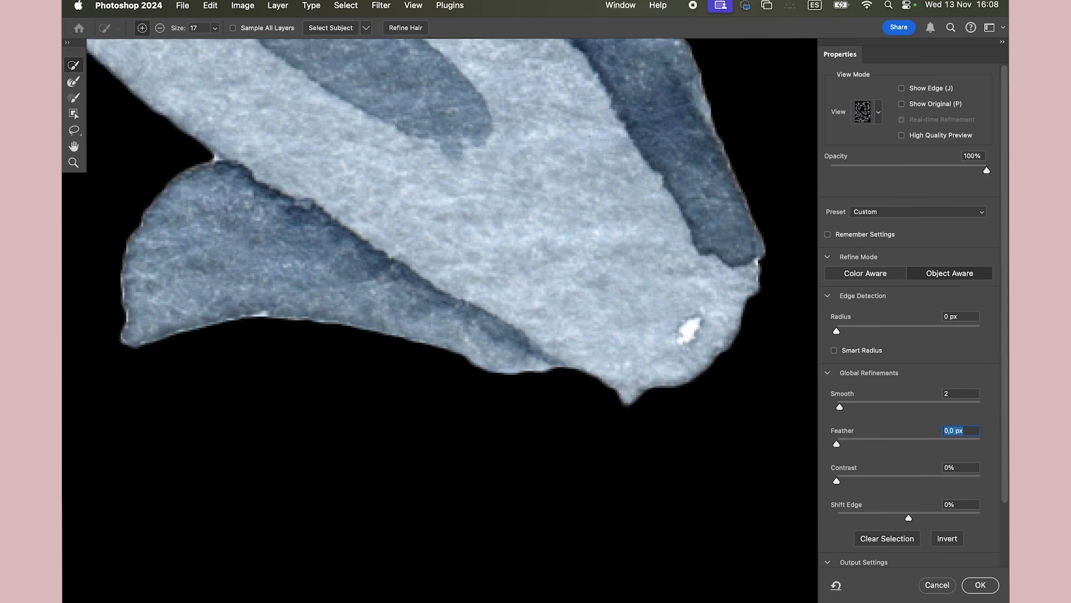
scroll(714, 366, up, 2)
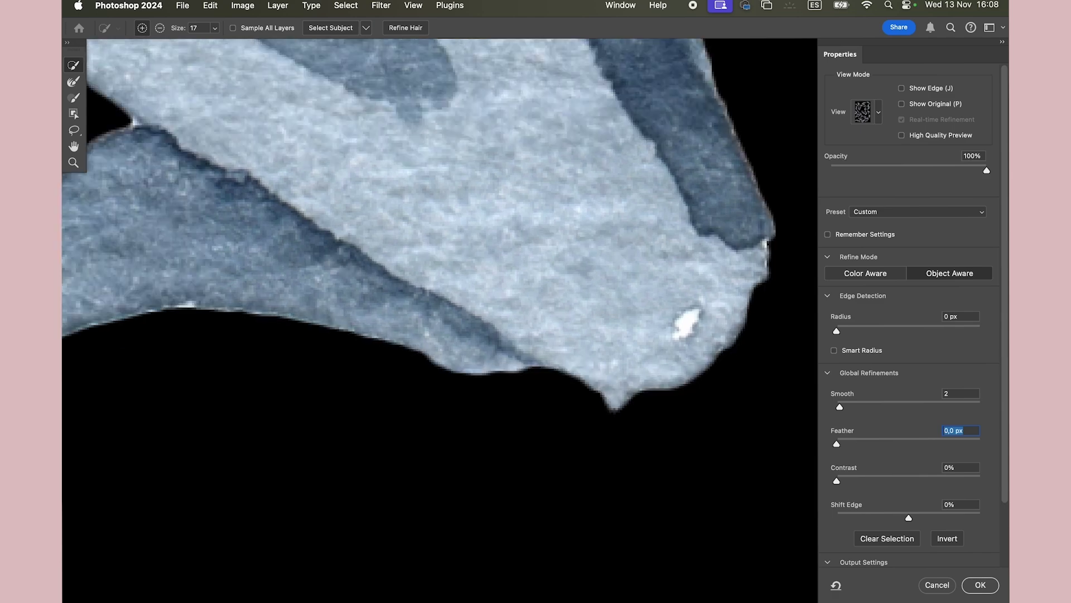
scroll(720, 342, down, 3)
scroll(720, 343, right, 4)
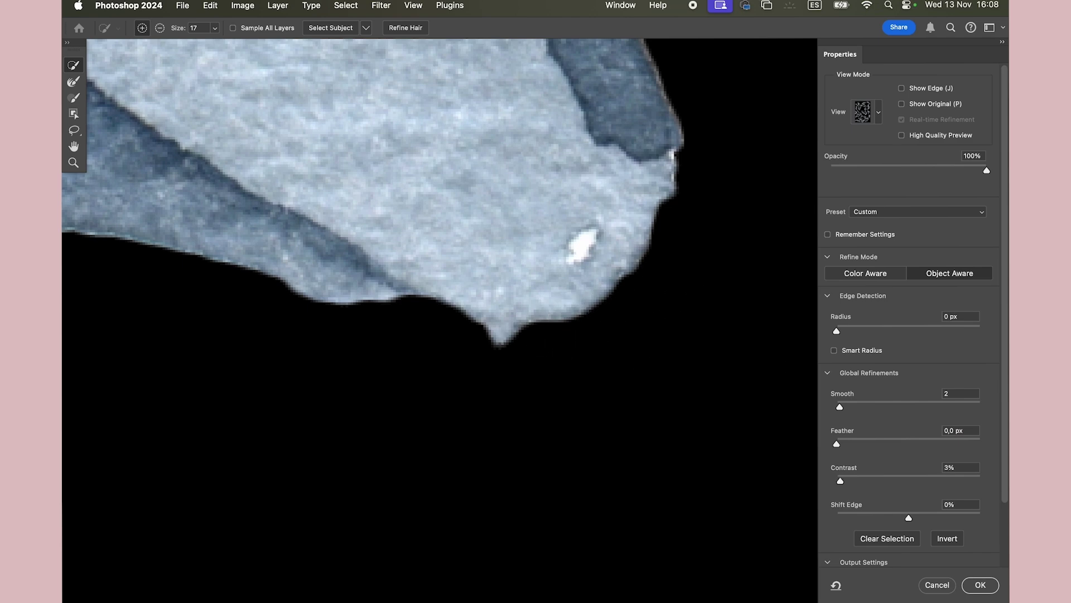
Step: Raise the edge Contrast to about 11%
drag(841, 481, 861, 481)
key(shift+Up)
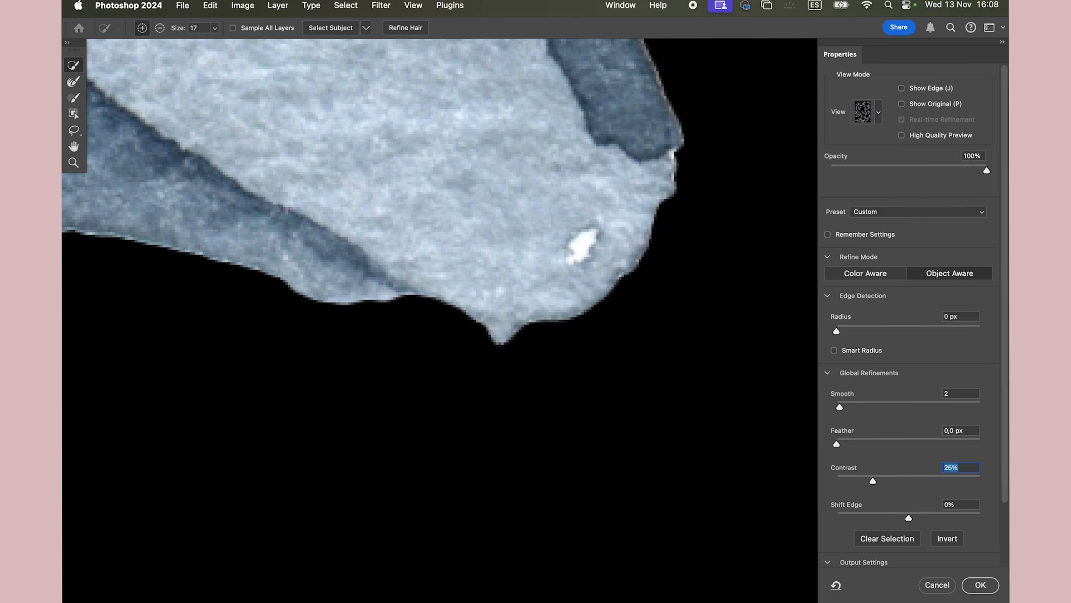
scroll(596, 290, down, 5)
scroll(441, 318, down, 5)
scroll(441, 318, down, 2)
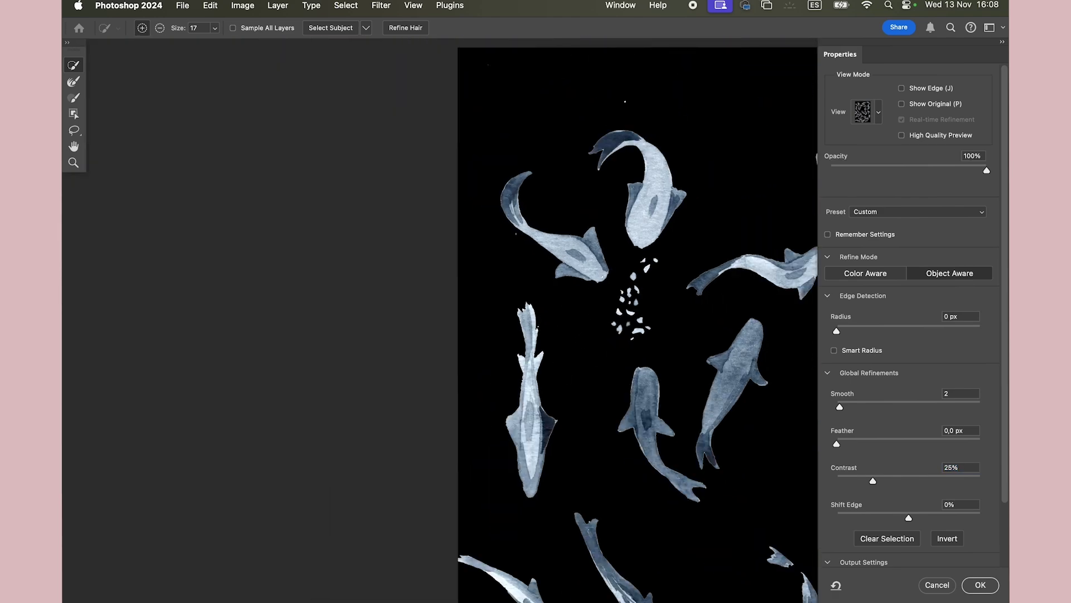
scroll(440, 318, up, 2)
scroll(441, 318, up, 1)
scroll(489, 320, down, 2)
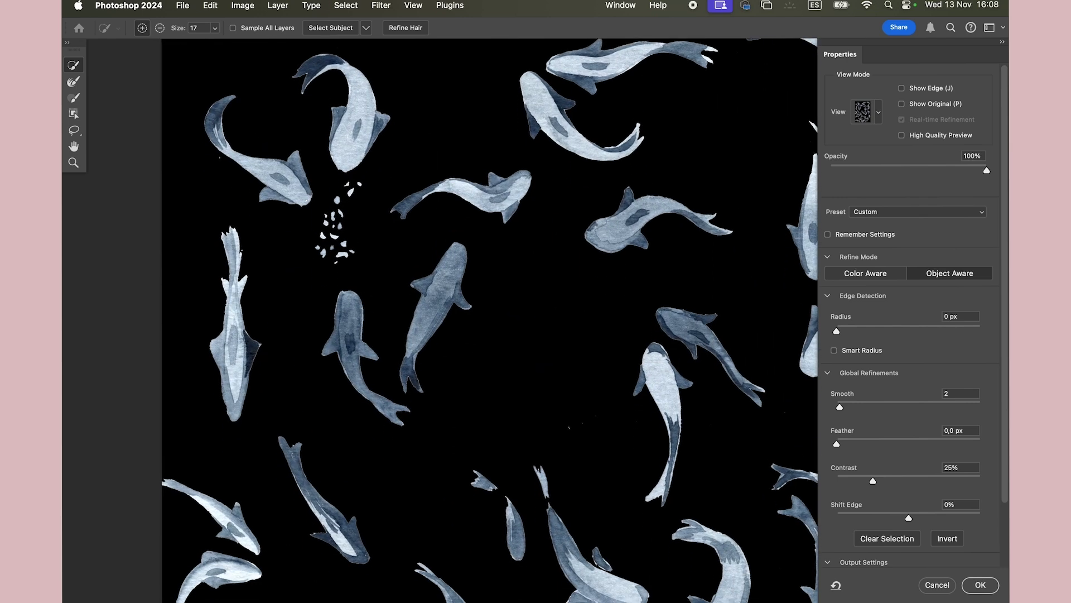
Step: Keep the On Black preview and apply the refined selection edges
click(866, 112)
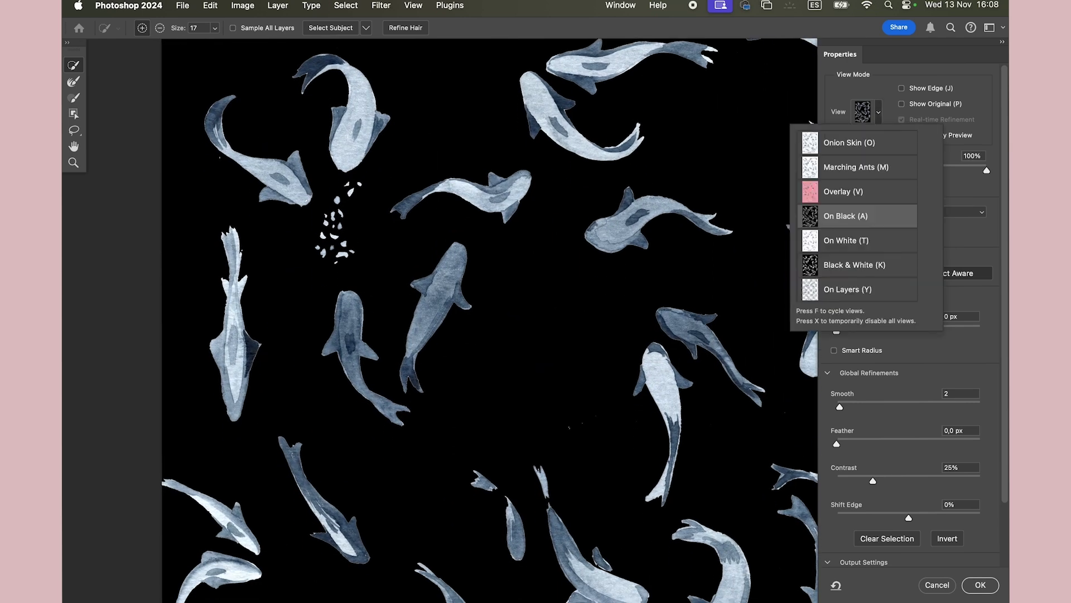
key(Escape)
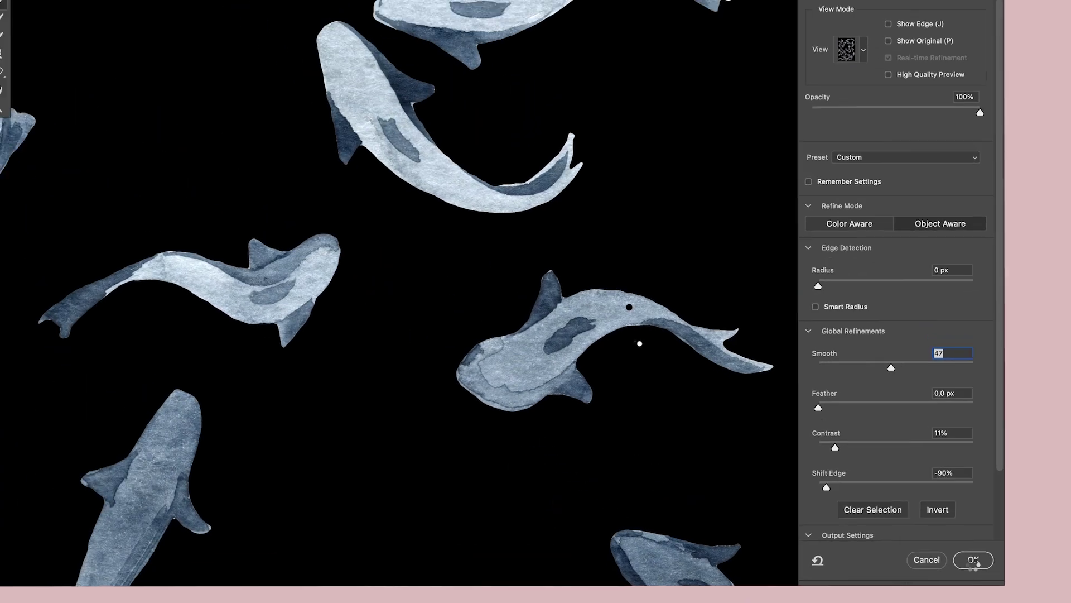
click(950, 475)
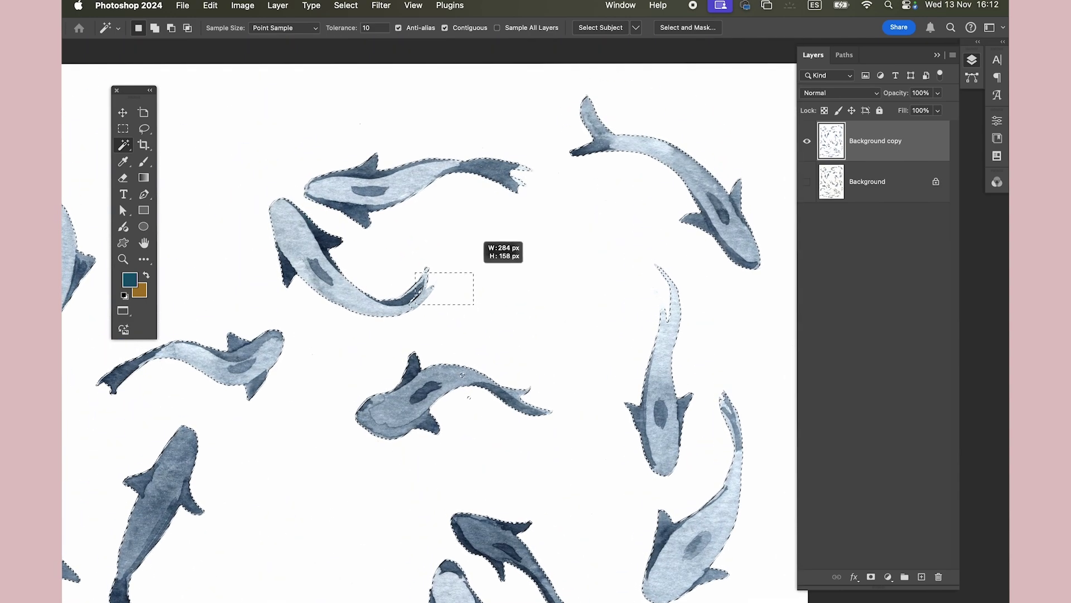
Step: Zoom in on a fish tail to check the refined selection's marching ants
drag(415, 272, 473, 305)
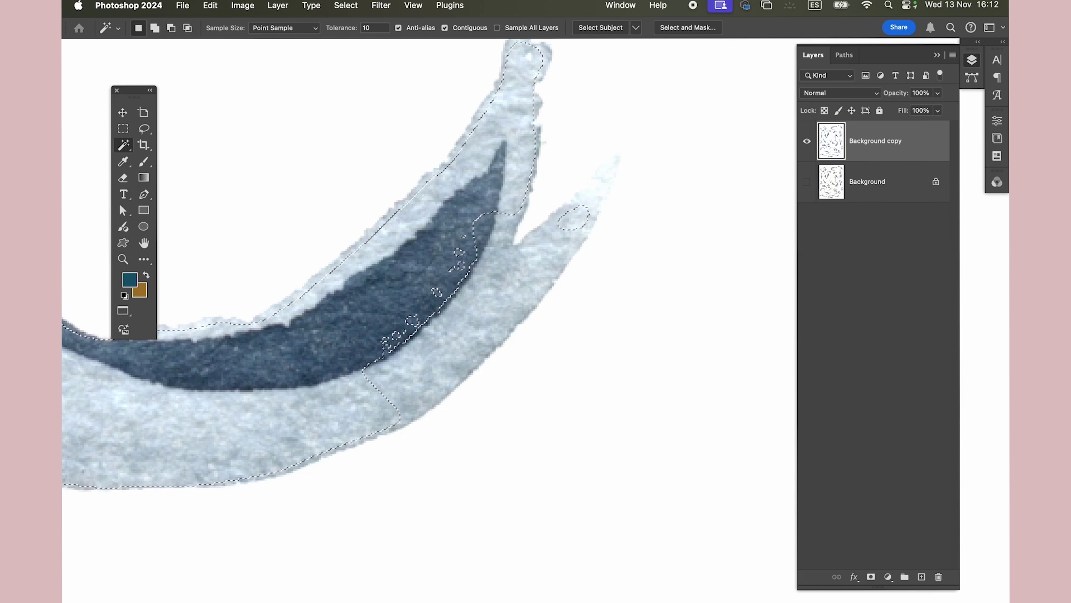
scroll(335, 279, up, 1)
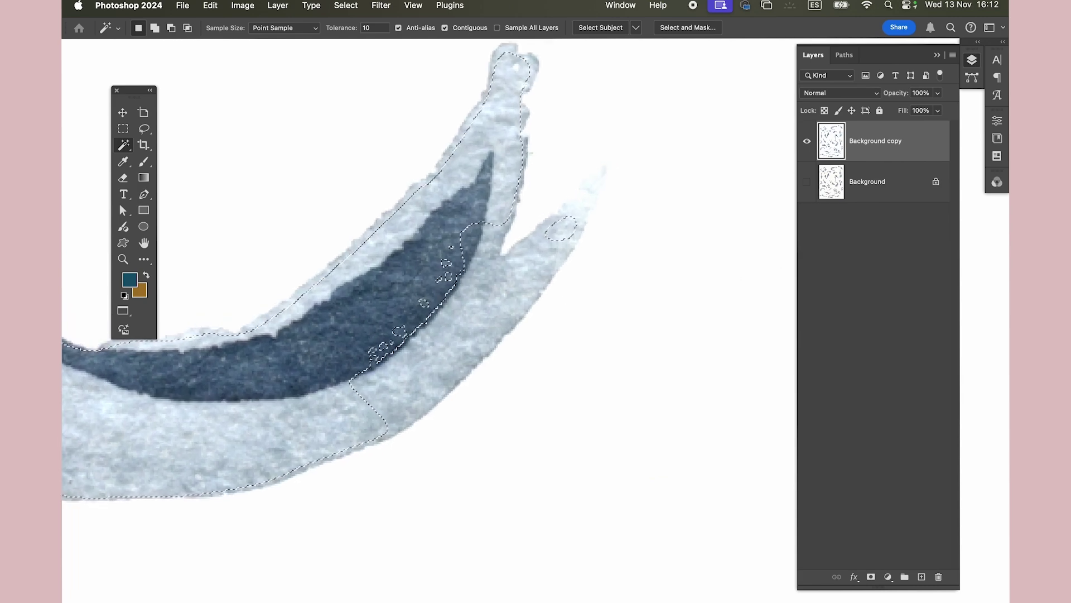
scroll(720, 216, down, 2)
scroll(720, 217, down, 2)
scroll(719, 216, down, 1)
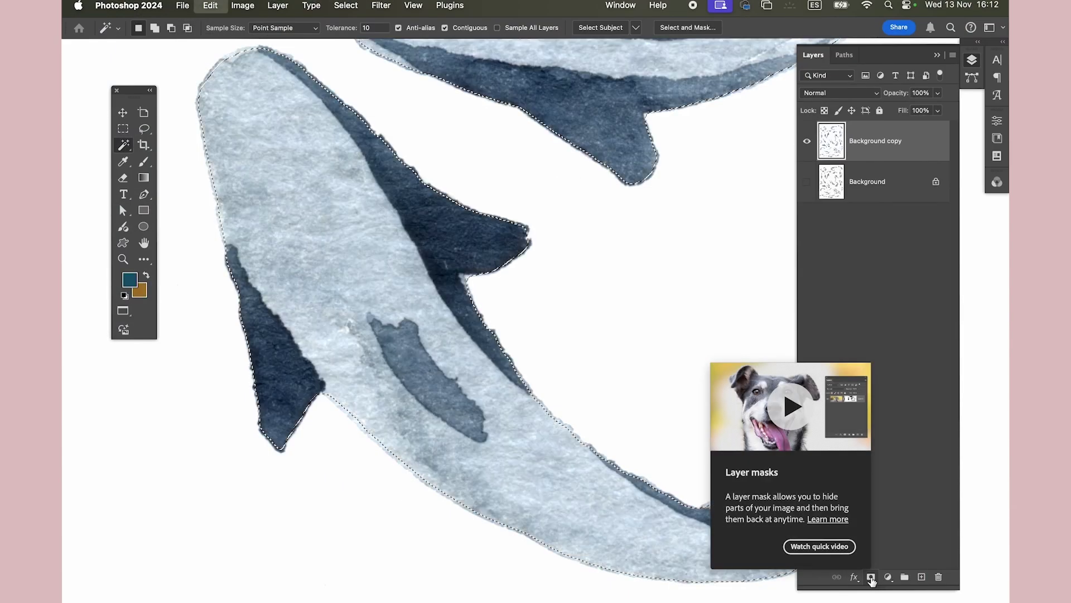
Step: Add a layer mask from the fish selection, inverting it and back so the fish show
click(871, 578)
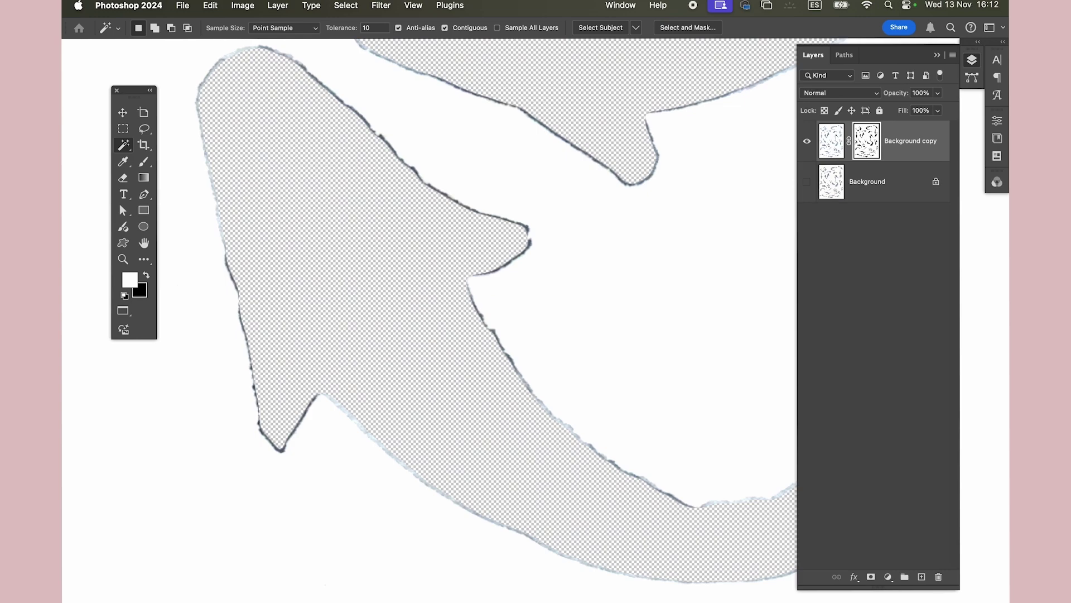
alt+click(869, 150)
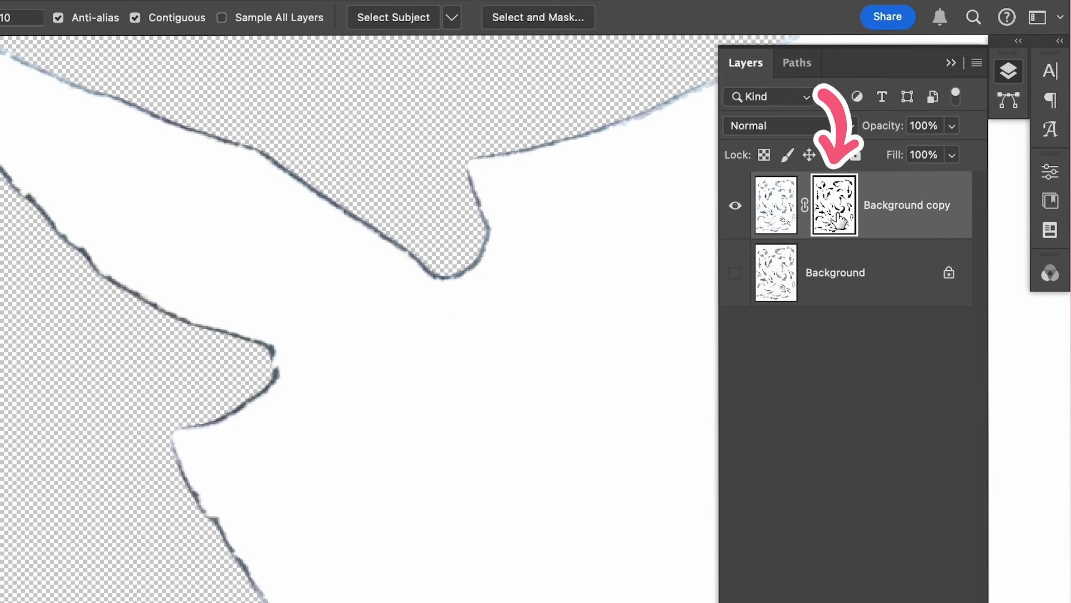
key(super+i)
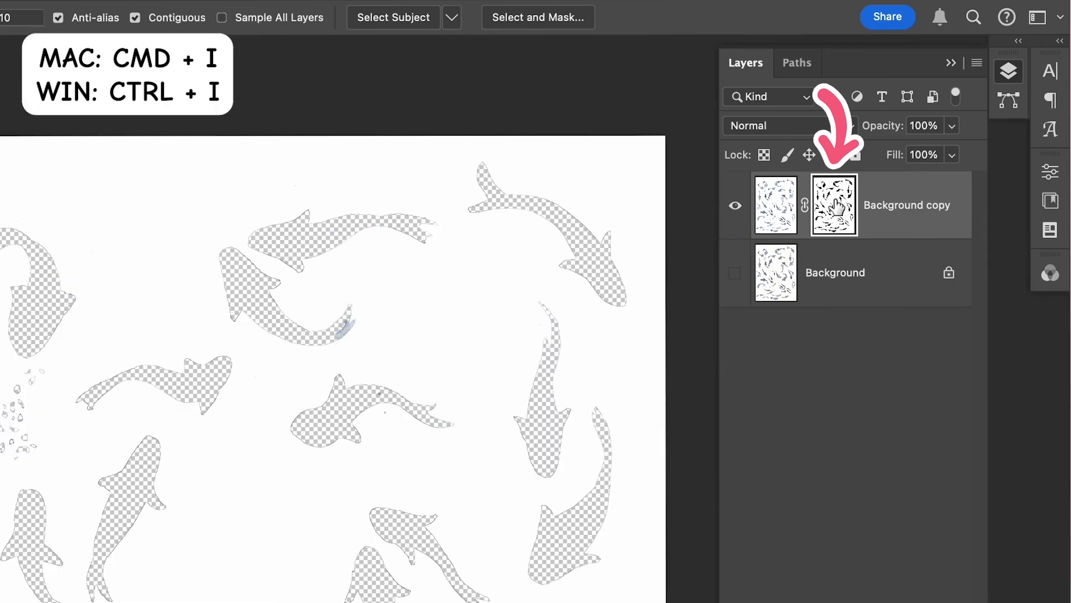
key(super+i)
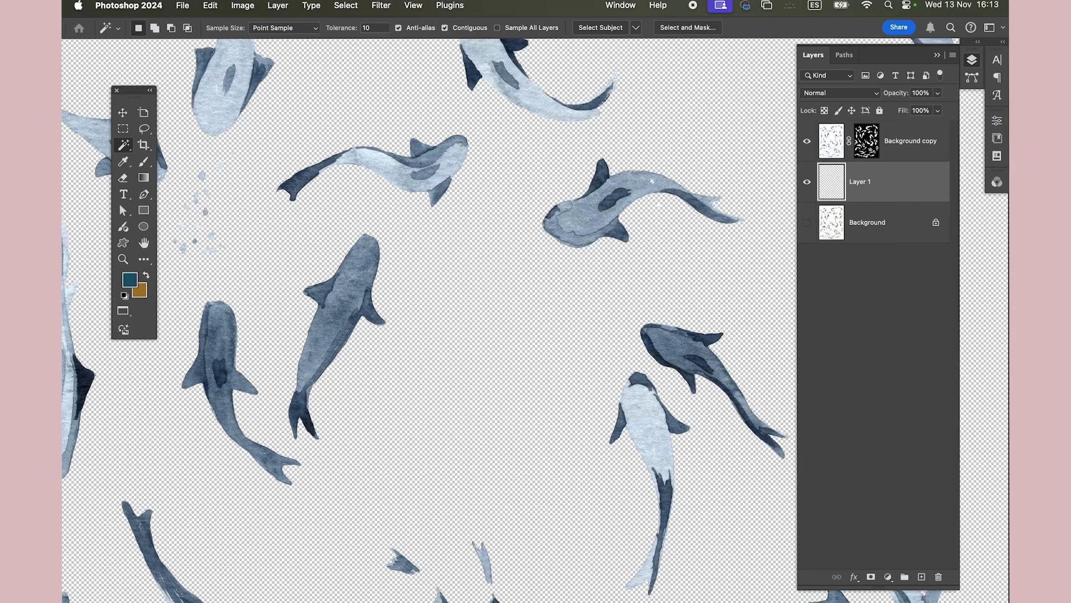
Step: Set the foreground colour to a bright magenta
key(super+minus)
key(super+minus)
key(super+minus)
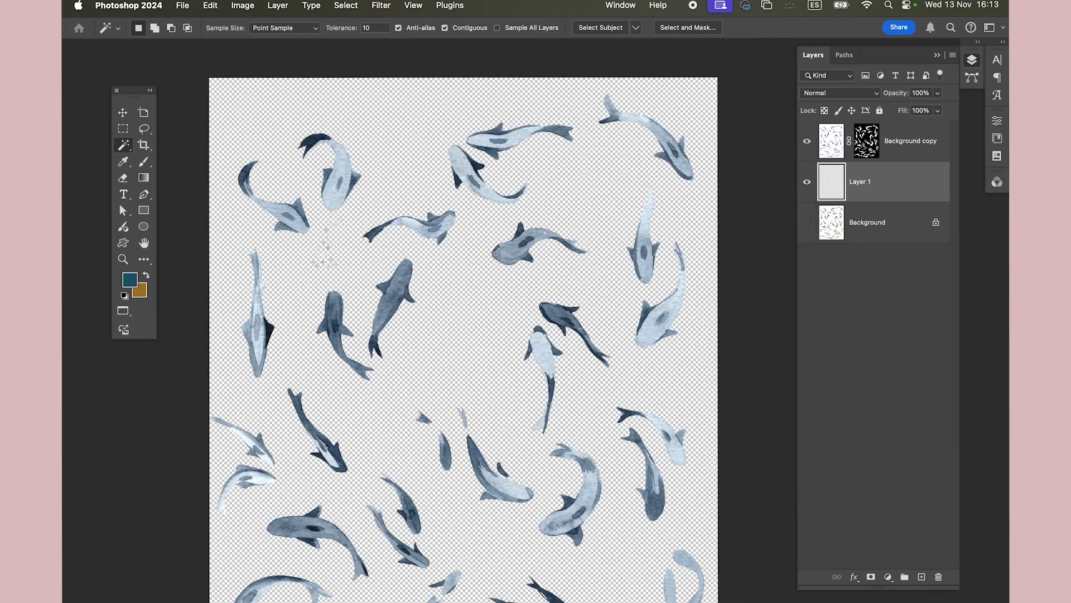
key(super+plus)
key(super+plus)
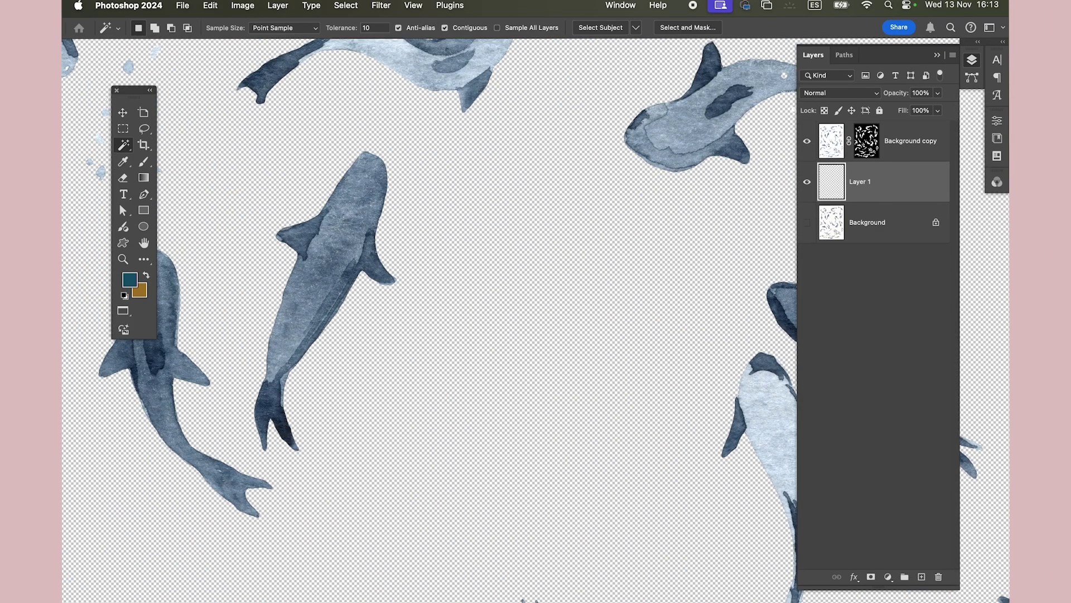
key(i)
click(129, 279)
drag(854, 237, 853, 192)
click(790, 165)
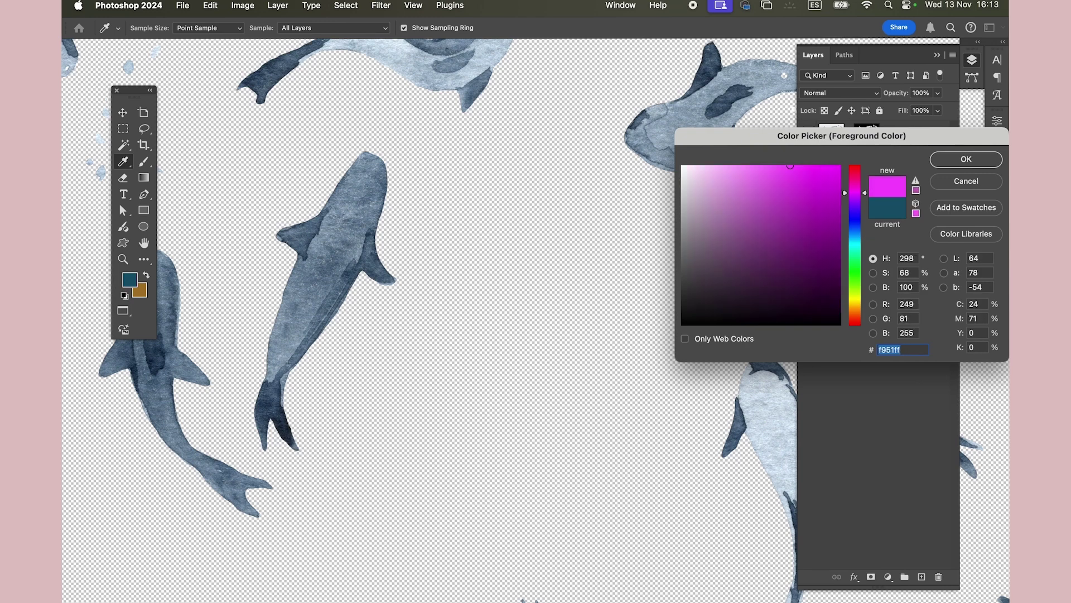
key(Return)
Step: Fill Layer 1 with magenta using the Paint Bucket and zoom in on a fish
key(g)
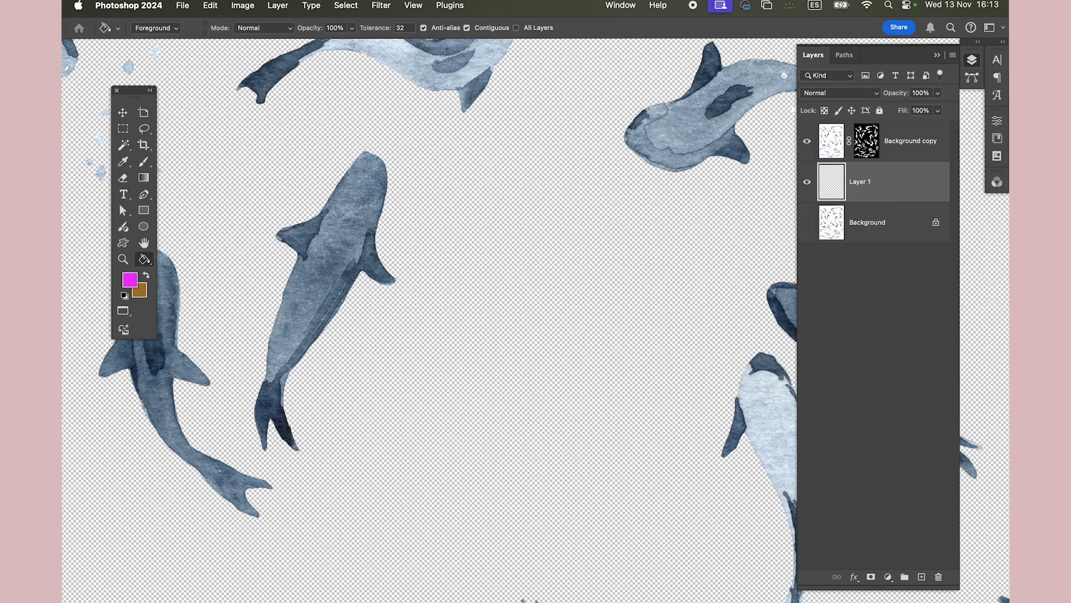
click(517, 273)
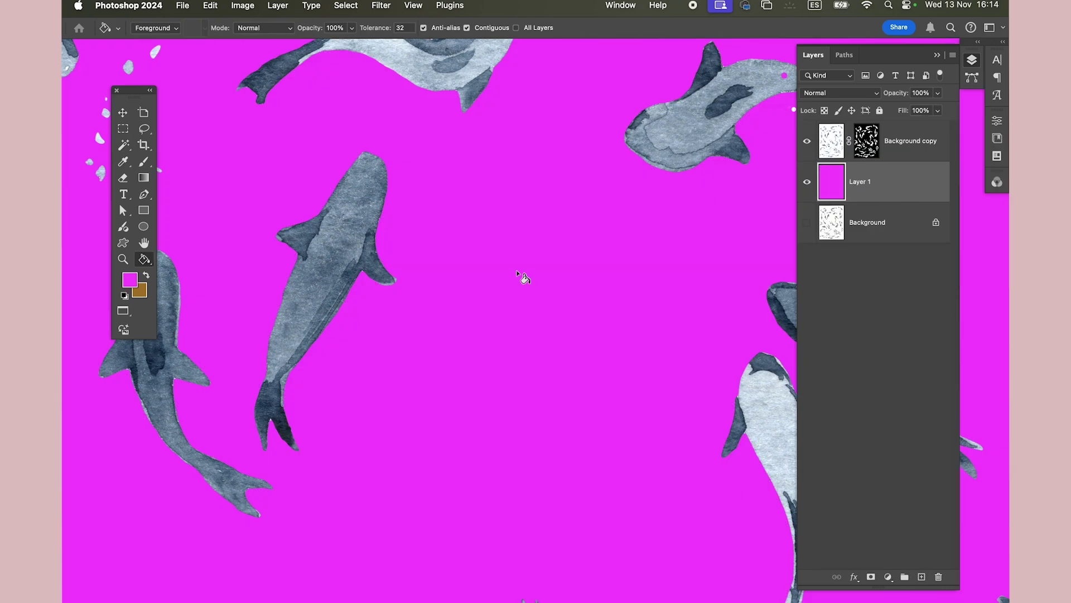
key(super+minus)
key(super+minus)
key(super+plus)
super+click(622, 199)
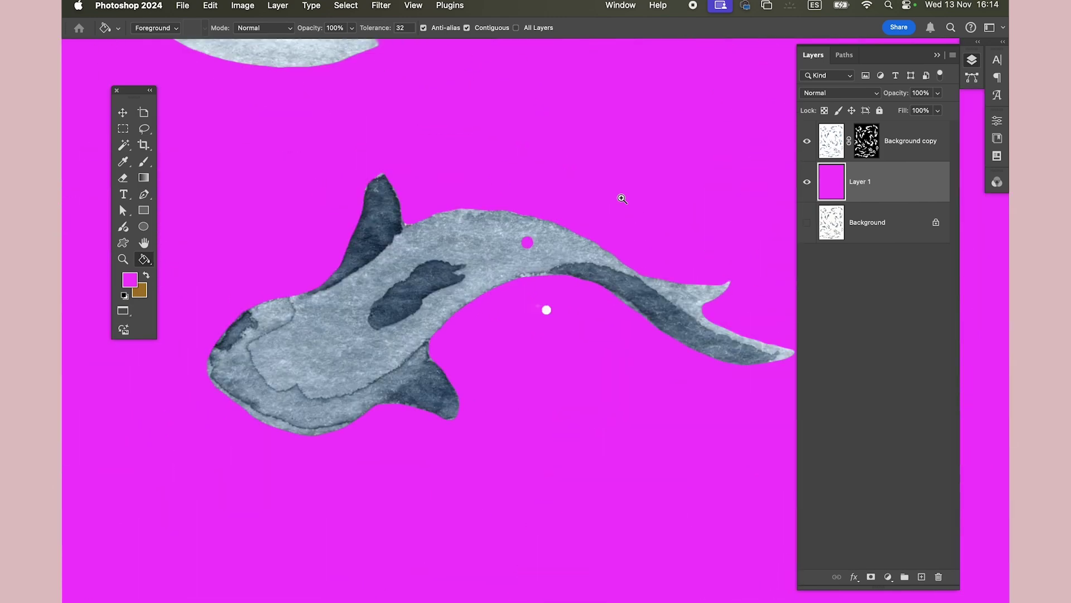
key(super+plus)
scroll(428, 320, down, 3)
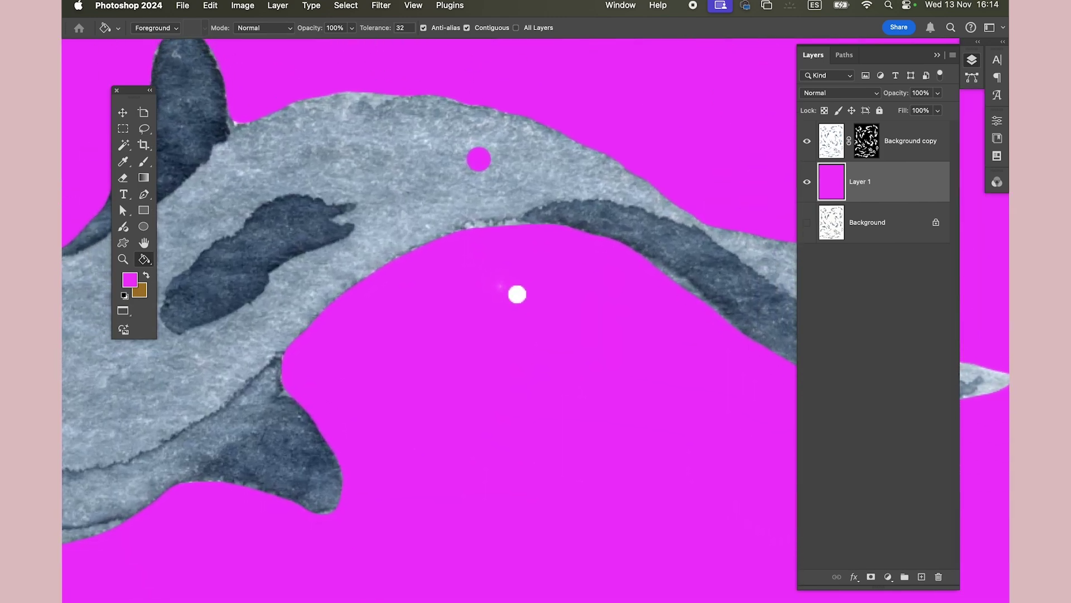
click(867, 140)
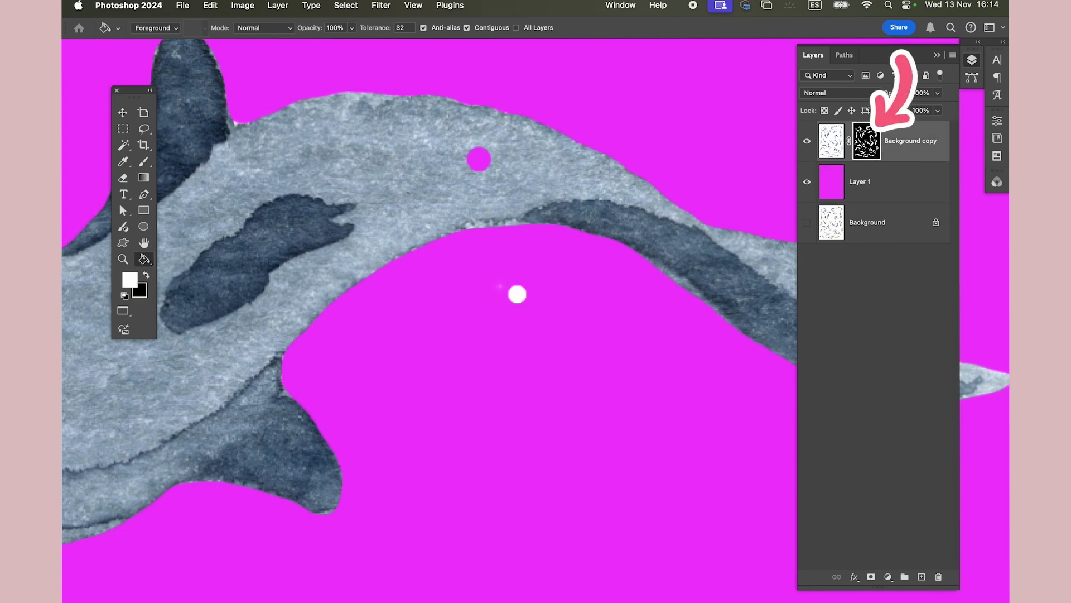
Step: Set a 28 px brush and paint black on the mask over the stray speck
key(b)
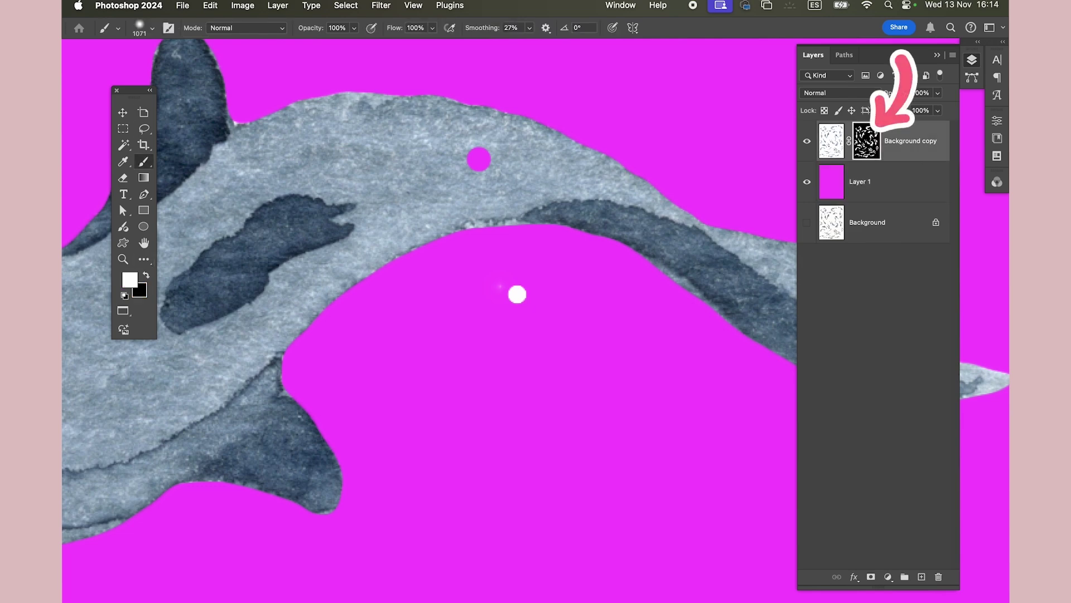
drag(133, 90, 138, 144)
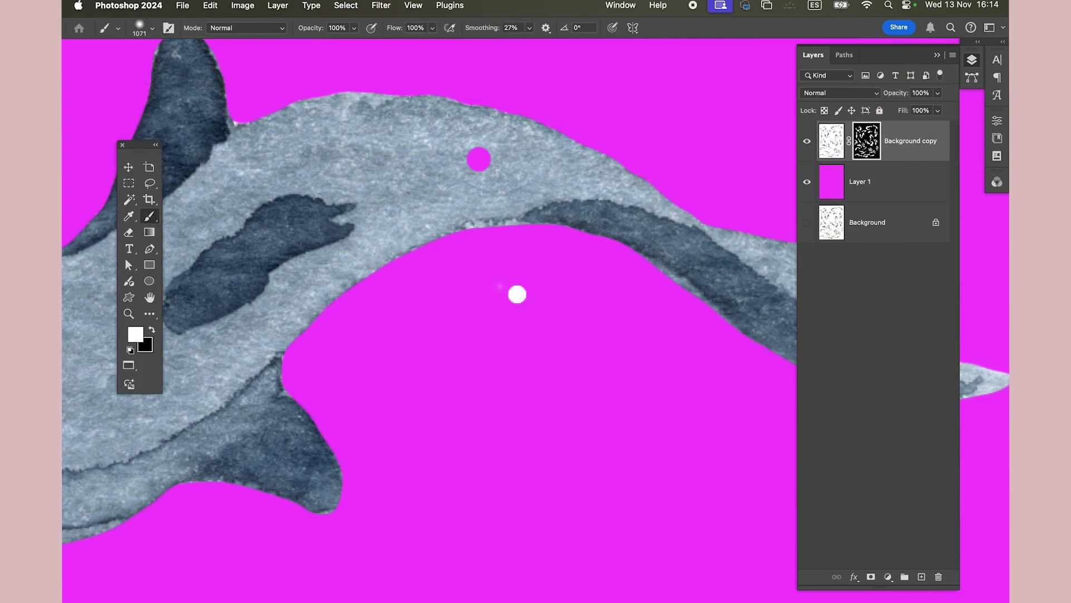
click(152, 27)
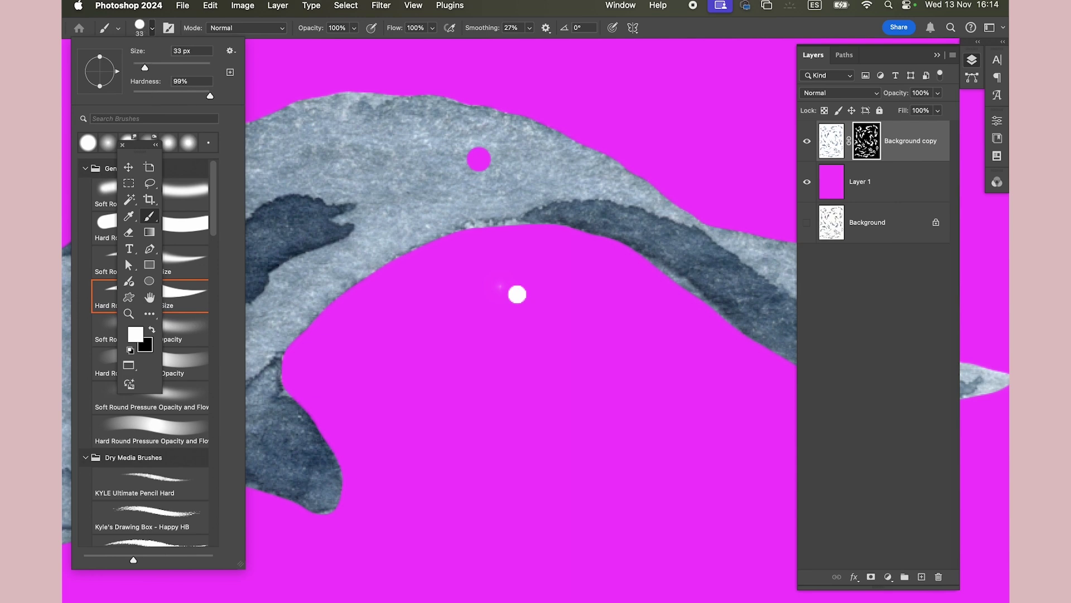
mouse_move(522, 288)
mouse_down()
mouse_move(493, 311)
mouse_move(508, 293)
mouse_move(491, 290)
mouse_up()
key(x)
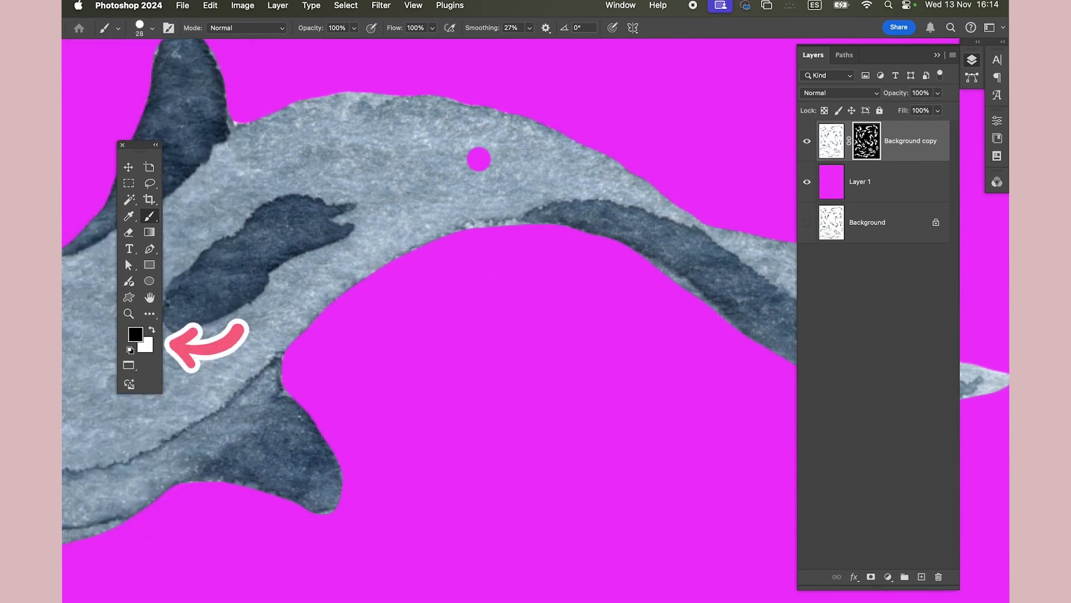
drag(479, 159, 371, 184)
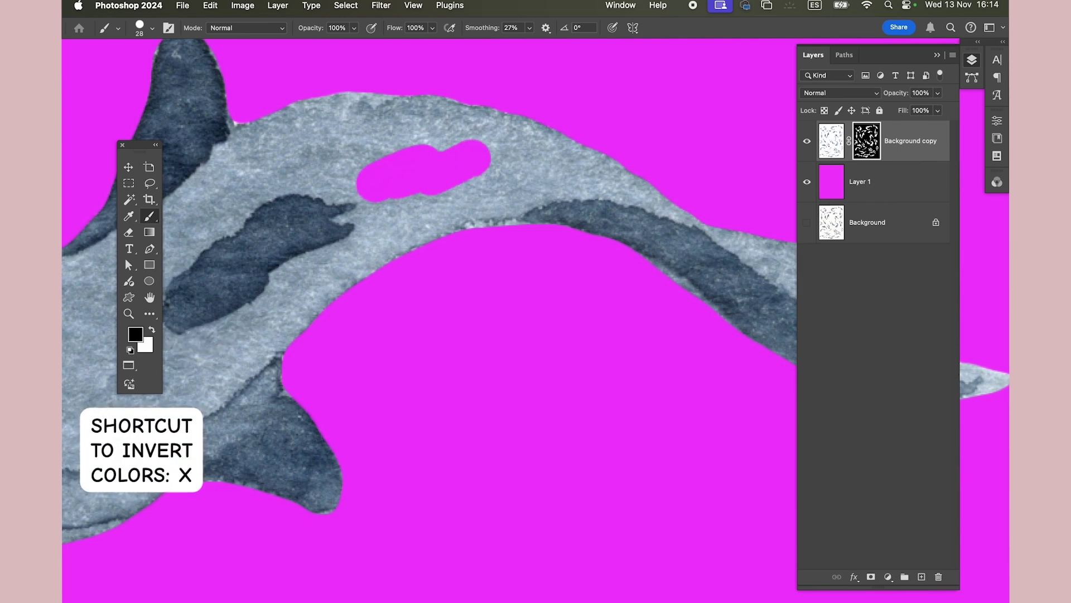
Step: Paint white on the mask to fill the hole in the fish's body
key(x)
mouse_move(363, 184)
mouse_down()
mouse_move(469, 153)
mouse_move(428, 190)
mouse_up()
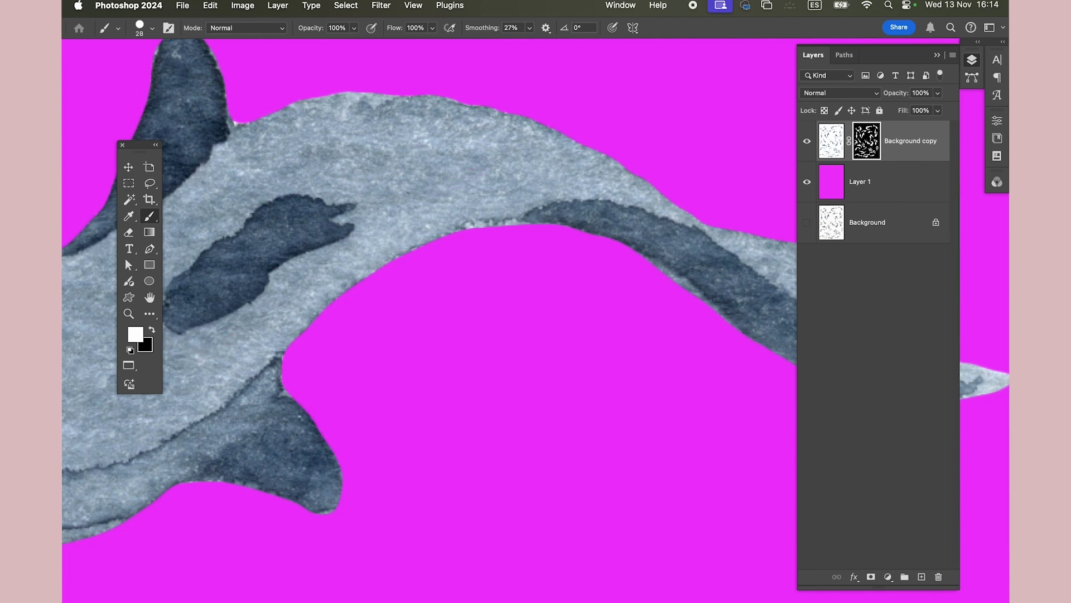
key(super+minus)
key(super+minus)
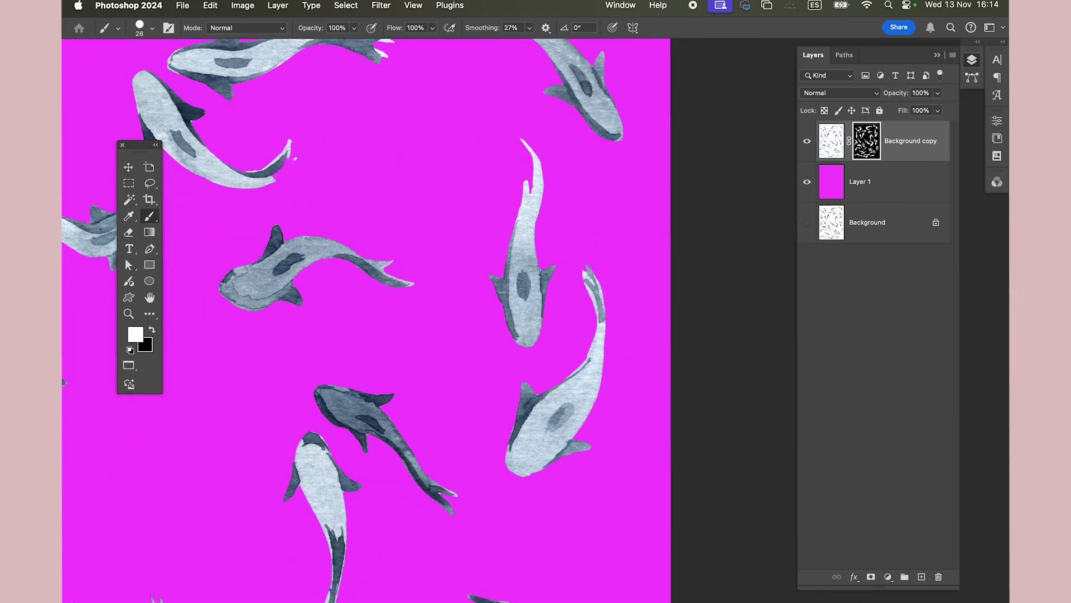
key(super+equal)
key(super+equal)
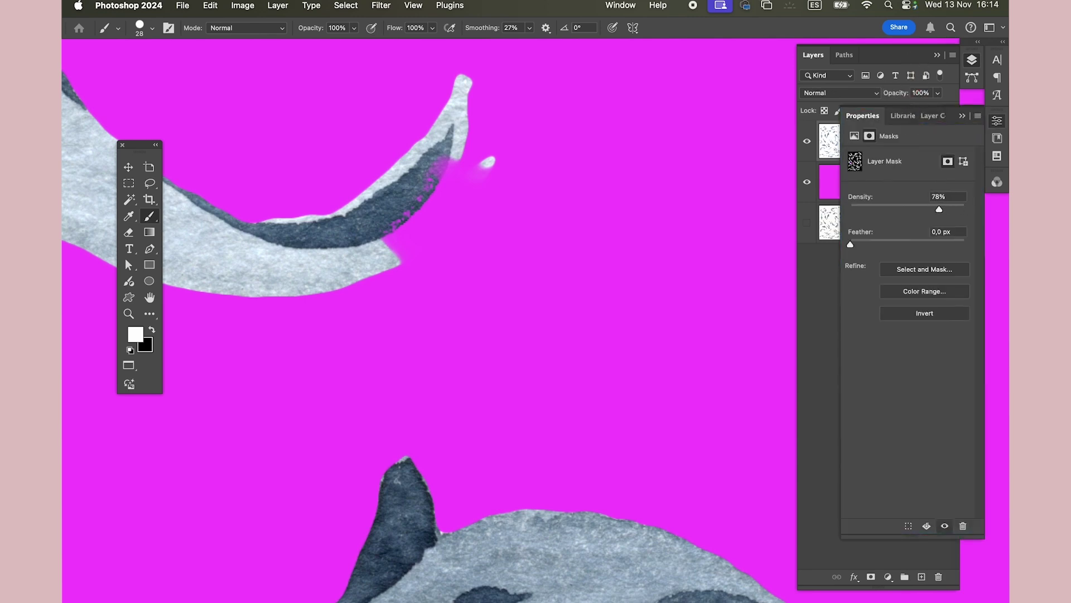
Step: Lower the mask Density below 78% and shrink the brush for the tail tip
drag(939, 210, 915, 209)
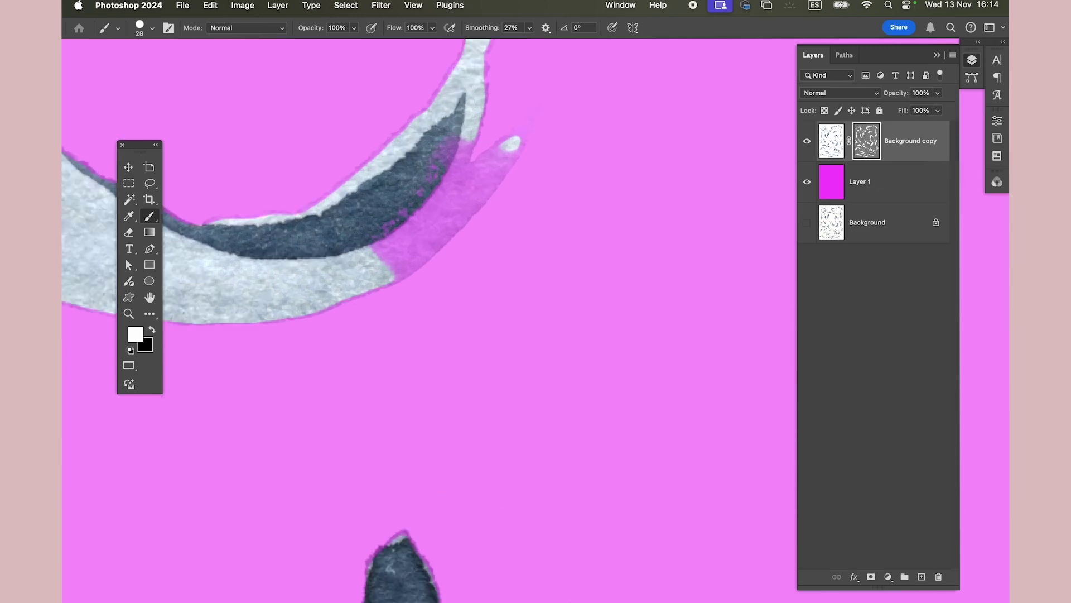
mouse_move(446, 139)
mouse_down()
mouse_move(444, 189)
mouse_move(388, 246)
mouse_move(419, 235)
mouse_move(513, 148)
mouse_move(447, 195)
mouse_up()
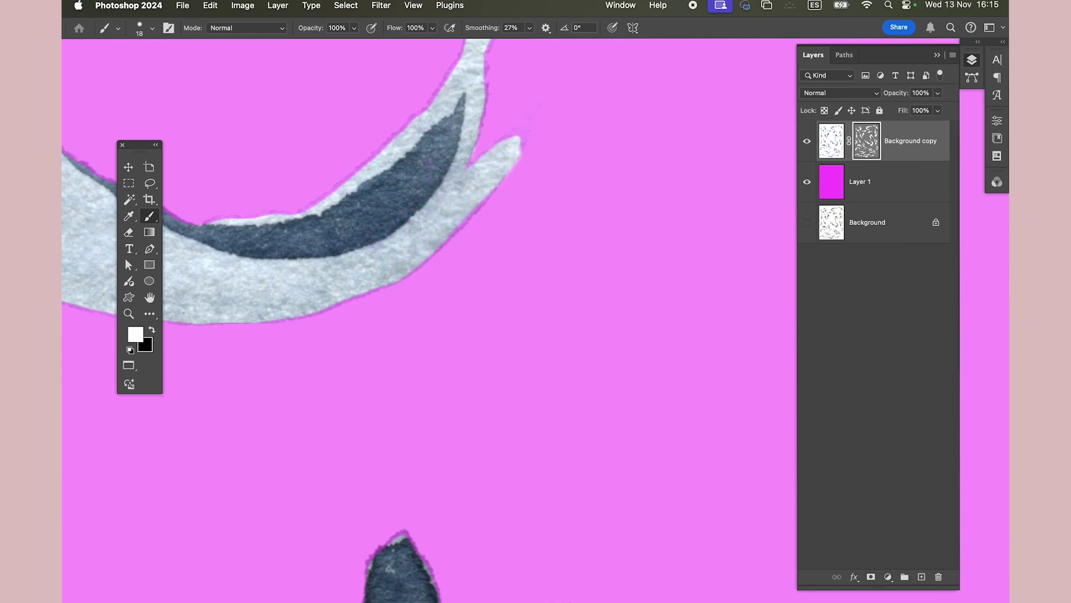
scroll(511, 321, down, 10)
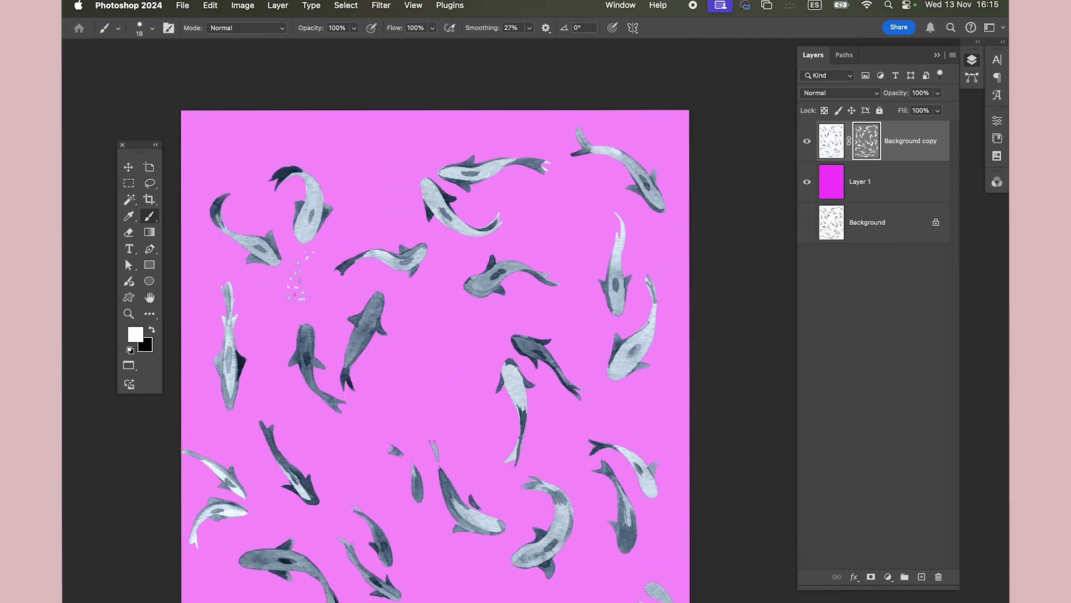
scroll(511, 321, up, 2)
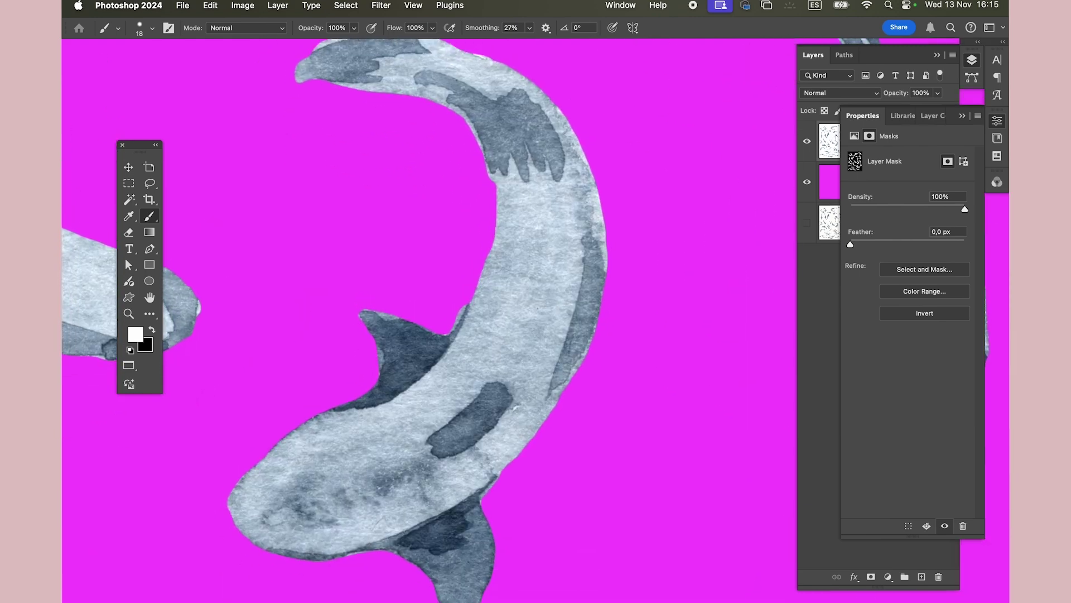
Step: Paint black on the mask to trim stray watercolour along the curved fish's upper edge
drag(409, 199, 421, 198)
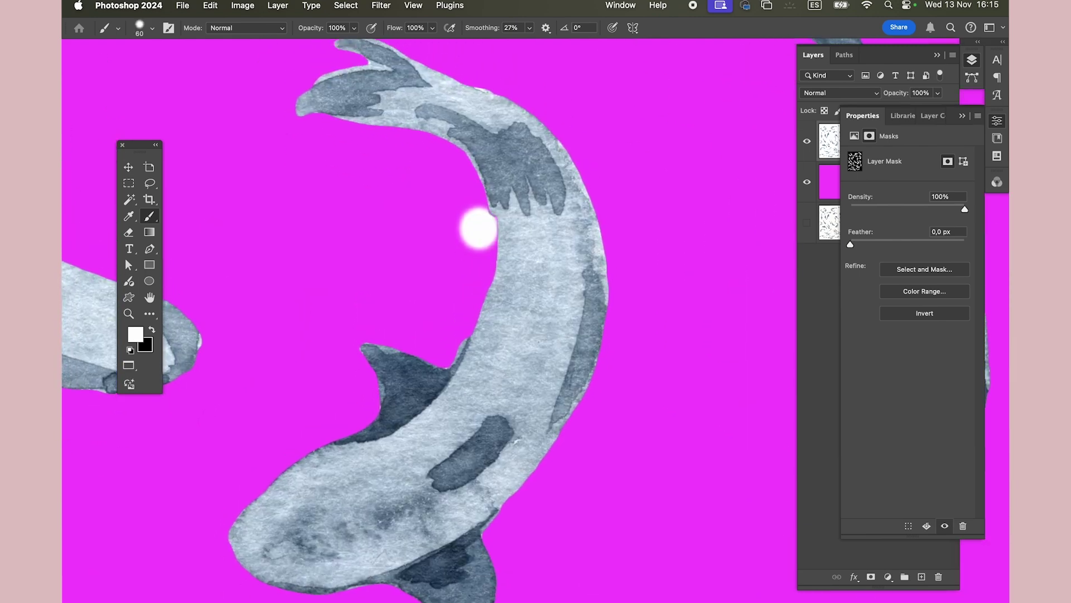
click(125, 259)
key(x)
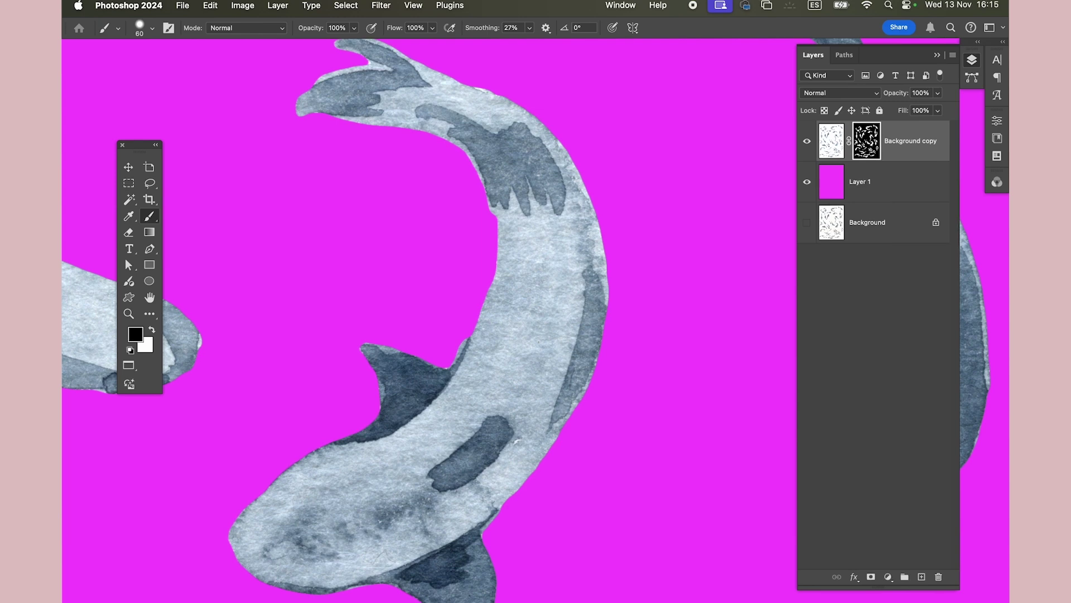
ctrl+alt+click(467, 211)
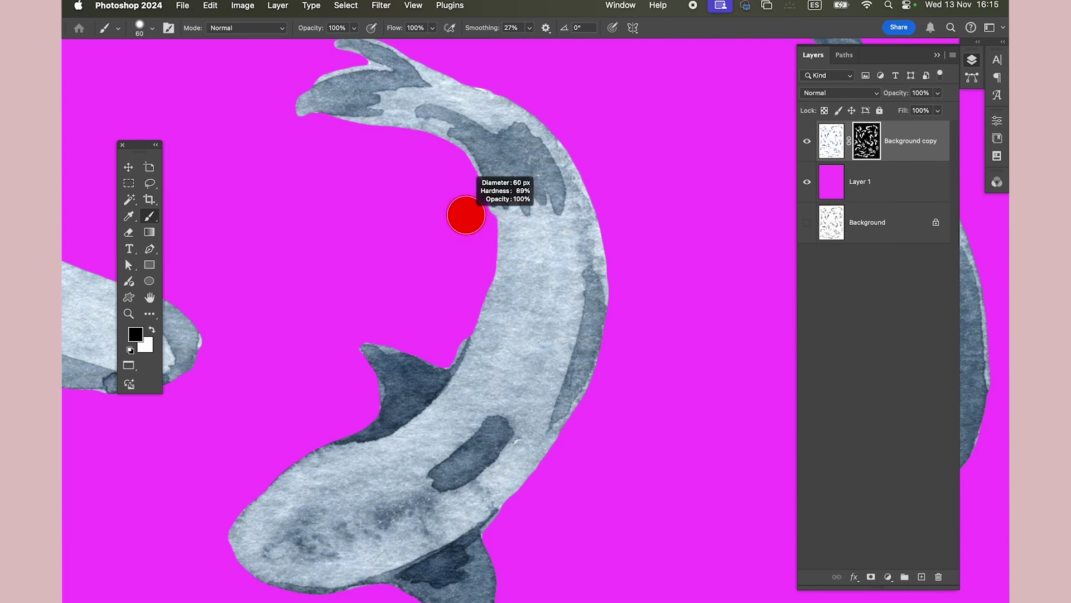
mouse_move(475, 158)
mouse_down()
mouse_move(469, 143)
mouse_move(396, 119)
mouse_up()
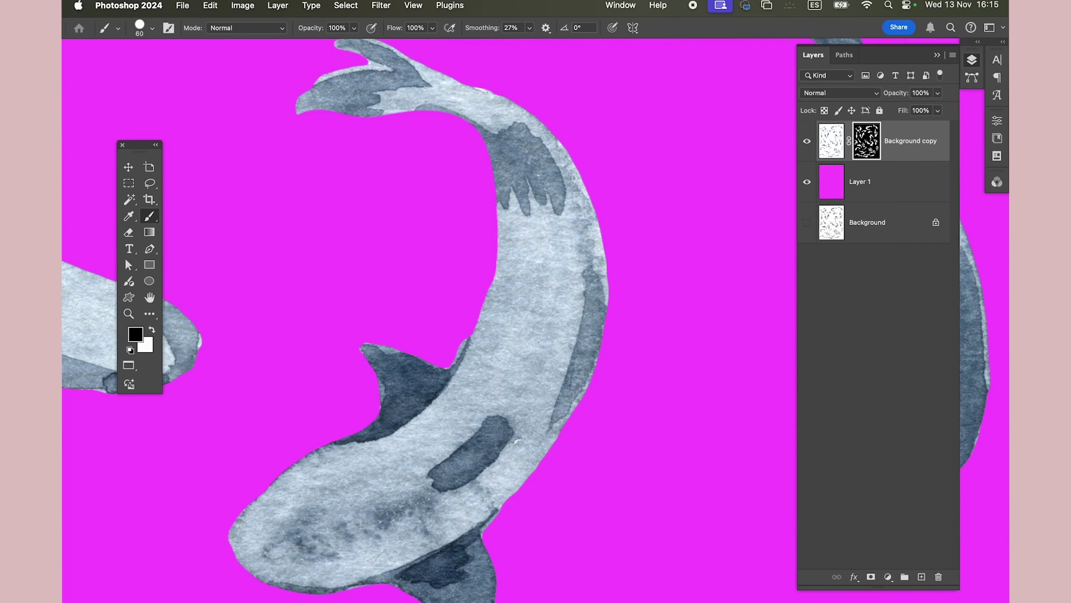
scroll(418, 321, up, 3)
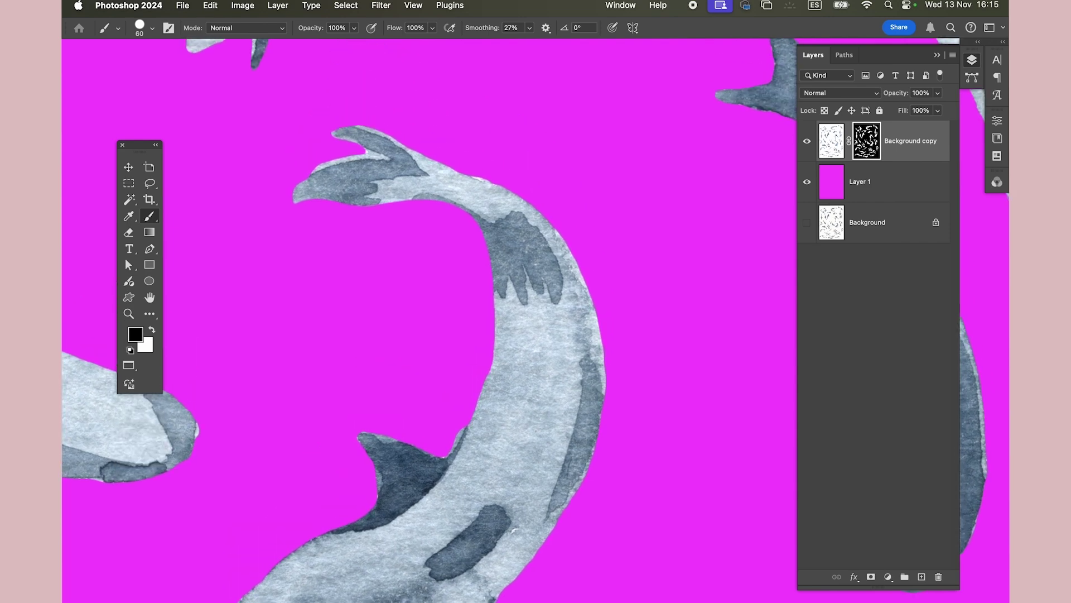
drag(419, 159, 480, 181)
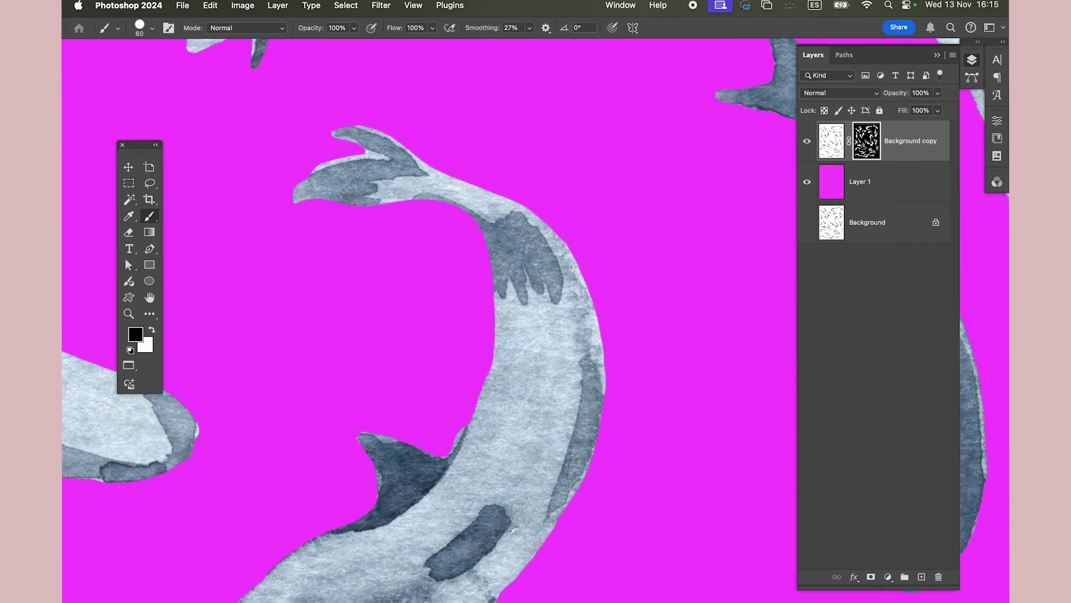
key(super+minus)
key(super+minus)
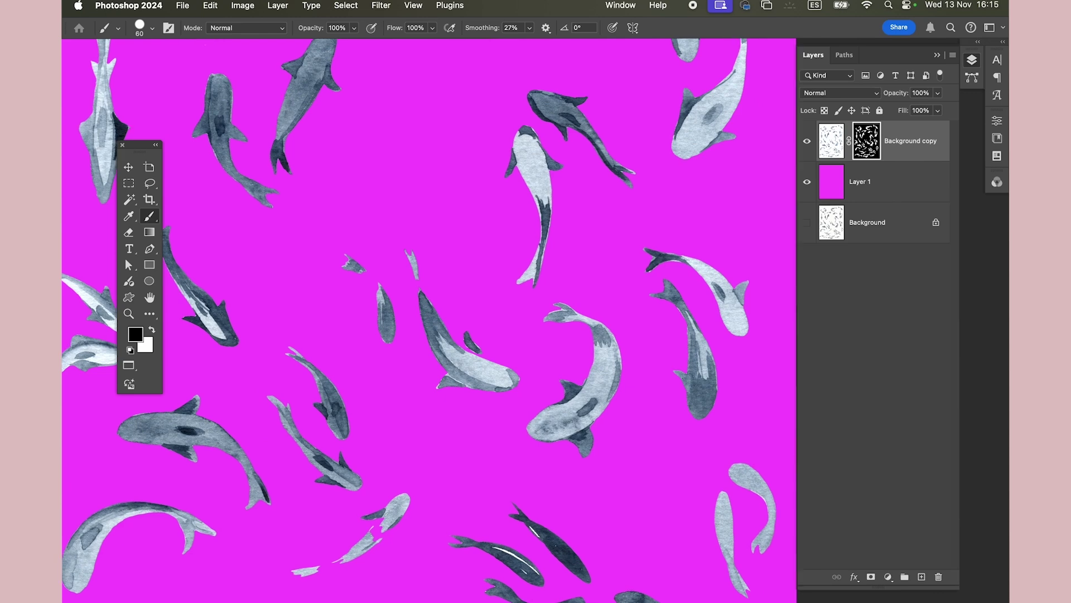
key(super+plus)
key(super+minus)
scroll(446, 251, down, 5)
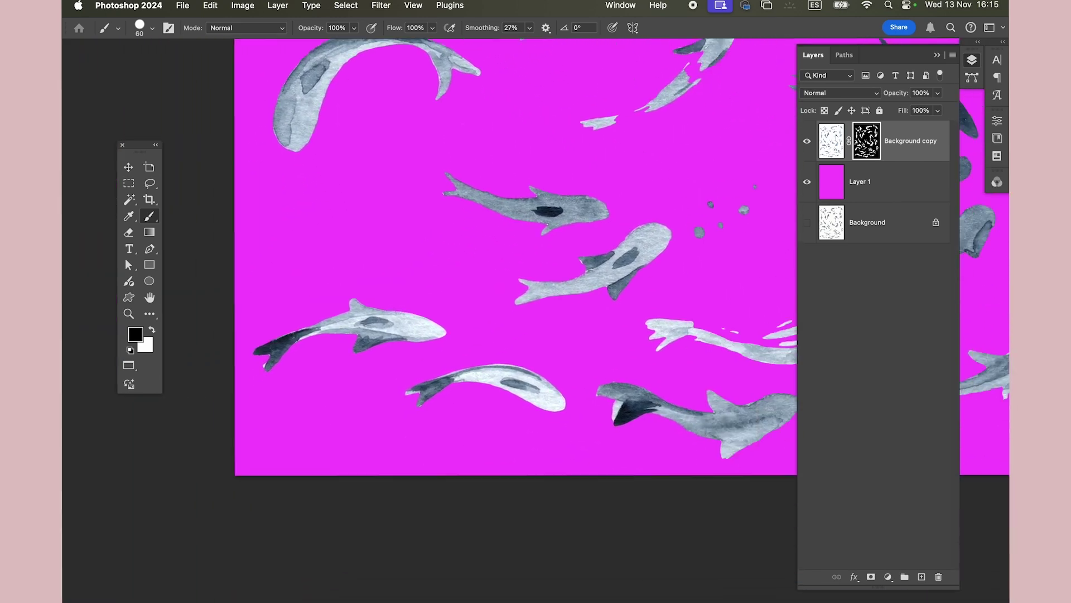
key(super+plus)
key(super+plus)
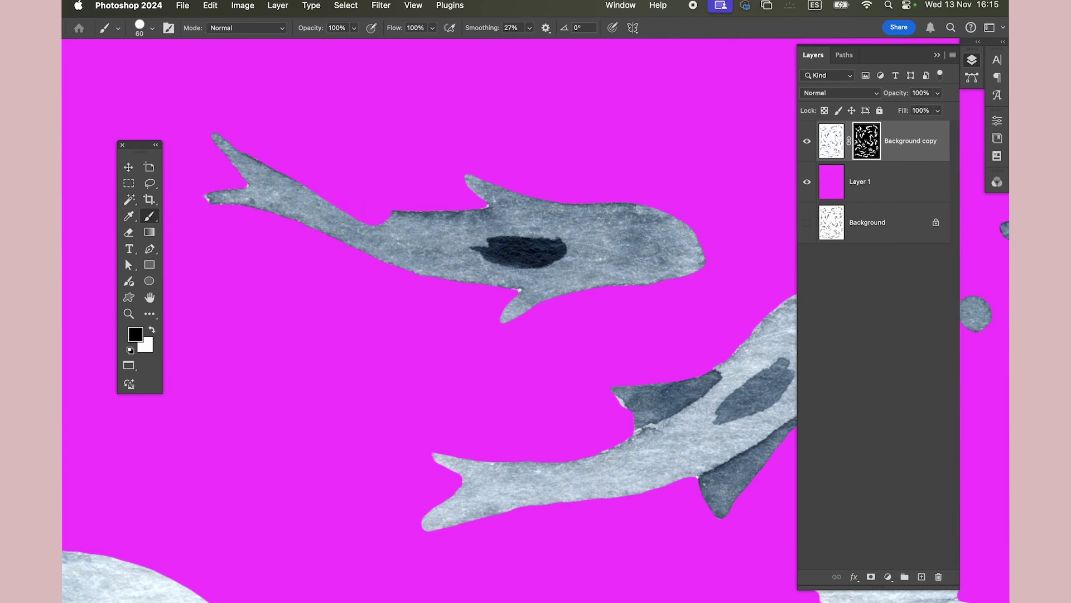
Step: Undo a 63 px stroke that hid the upper fish's back, then toggle the mask to compare
drag(442, 198, 416, 199)
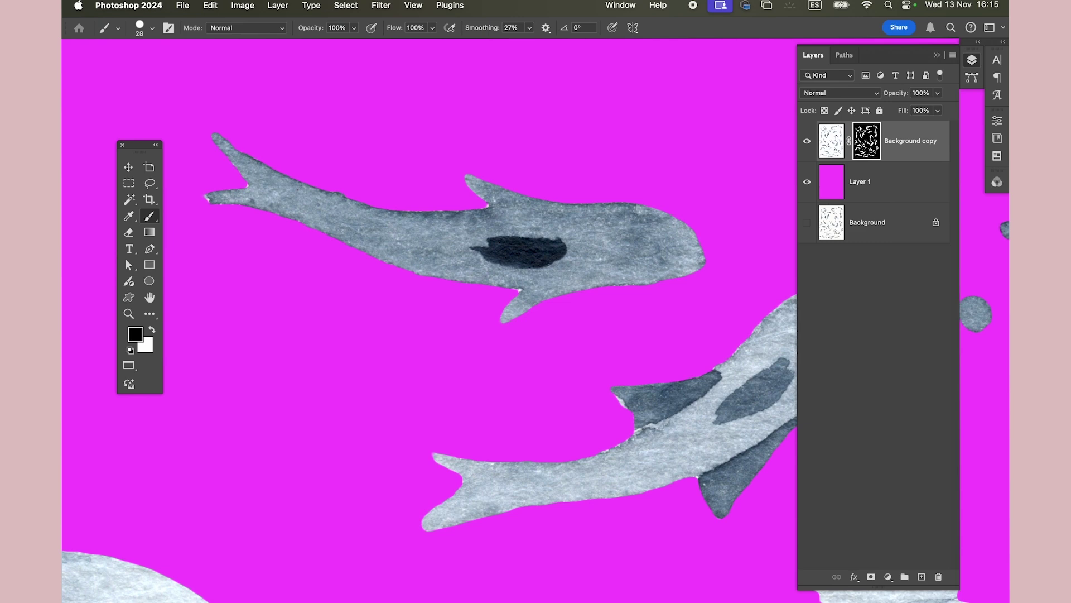
drag(320, 179, 339, 179)
drag(268, 155, 668, 166)
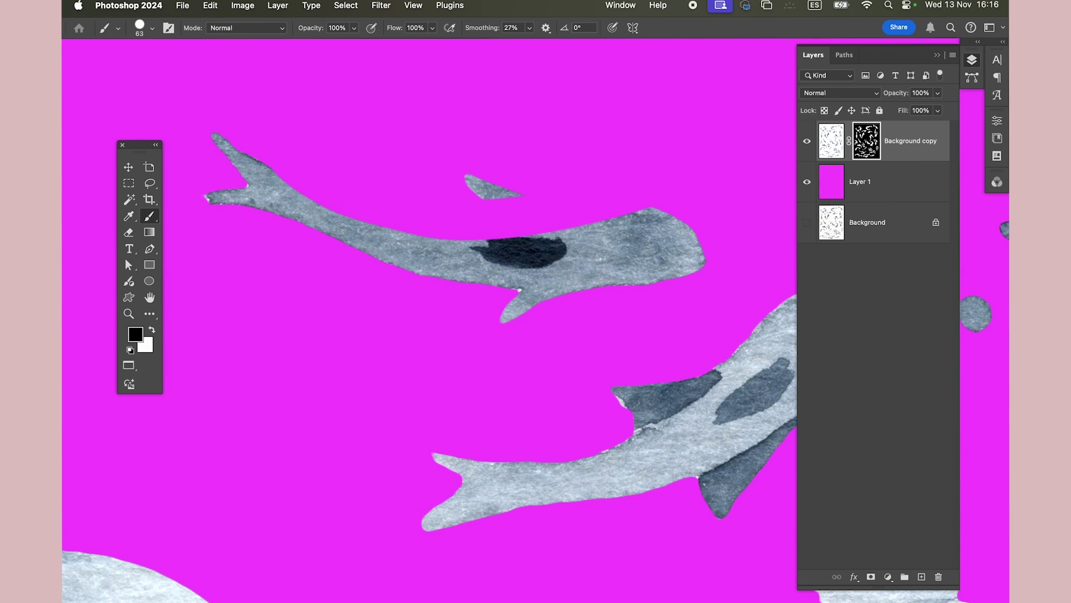
key(super+z)
drag(383, 163, 379, 162)
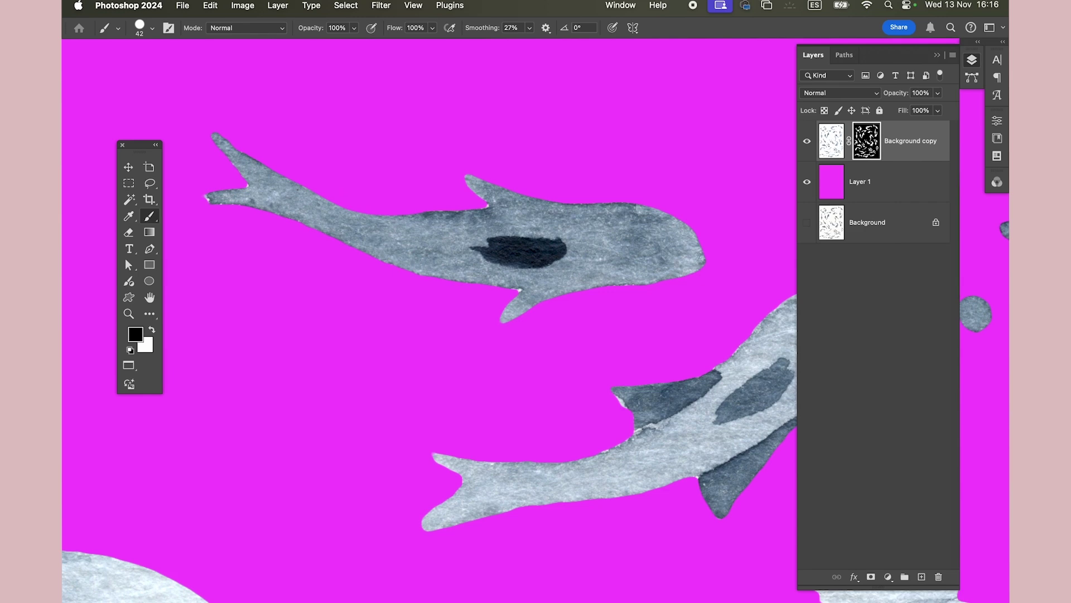
shift+click(866, 140)
scroll(430, 318, down, 3)
Step: Zoom in on a single fish to inspect its mask edge closely
key(super+minus)
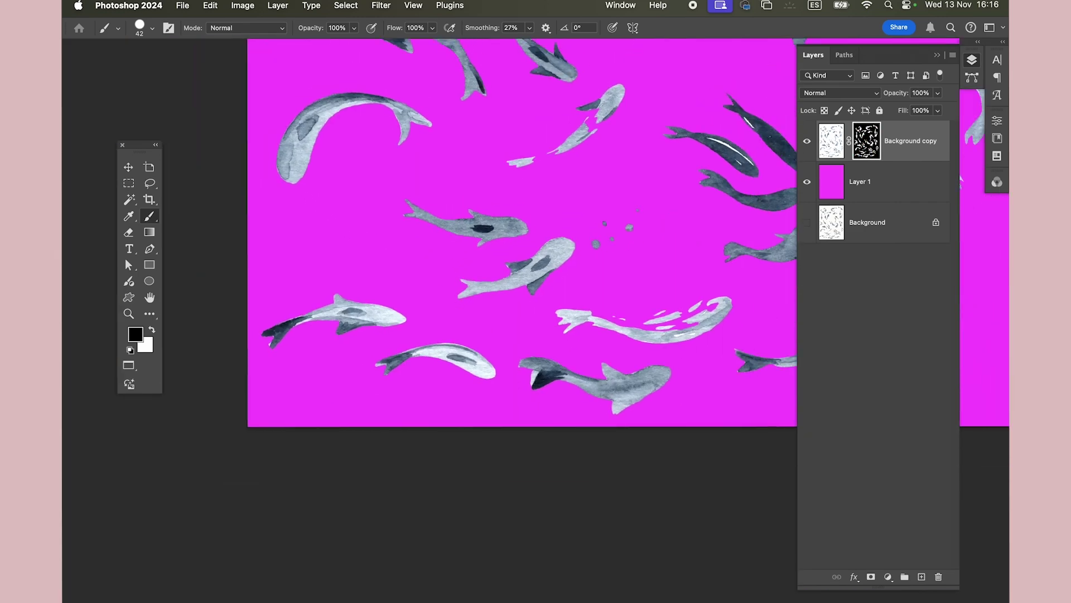
key(super+plus)
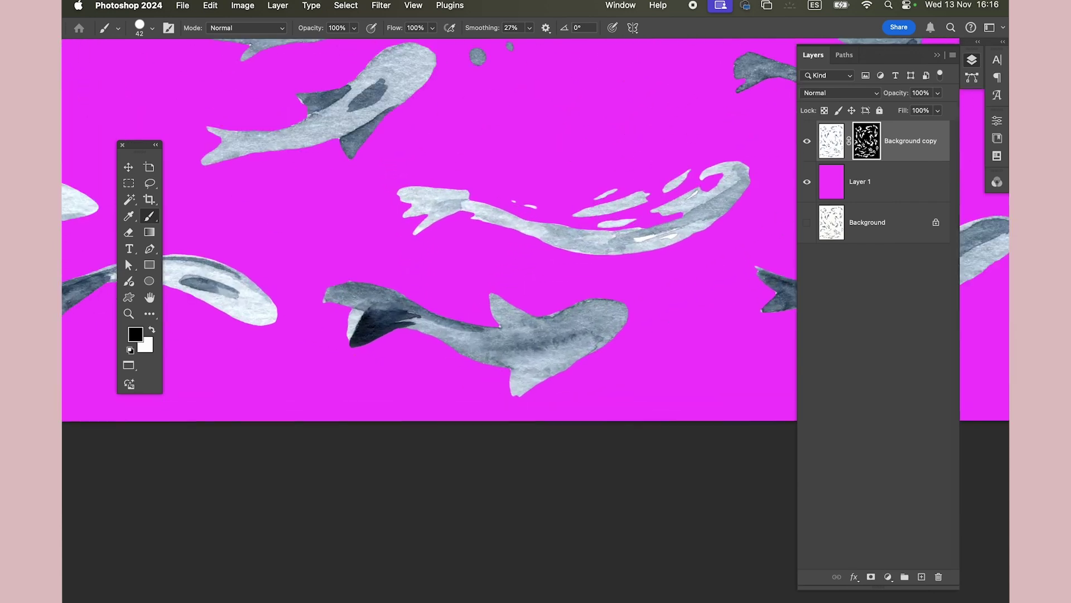
key(super+plus)
scroll(429, 257, down, 3)
scroll(430, 257, down, 1)
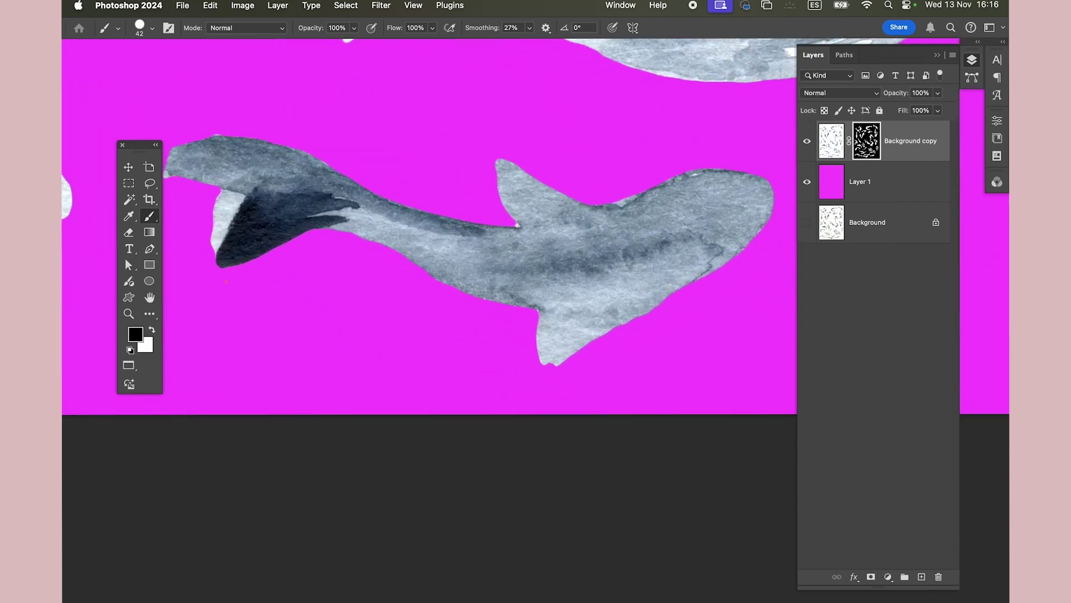
scroll(430, 257, down, 1)
scroll(430, 257, left, 1)
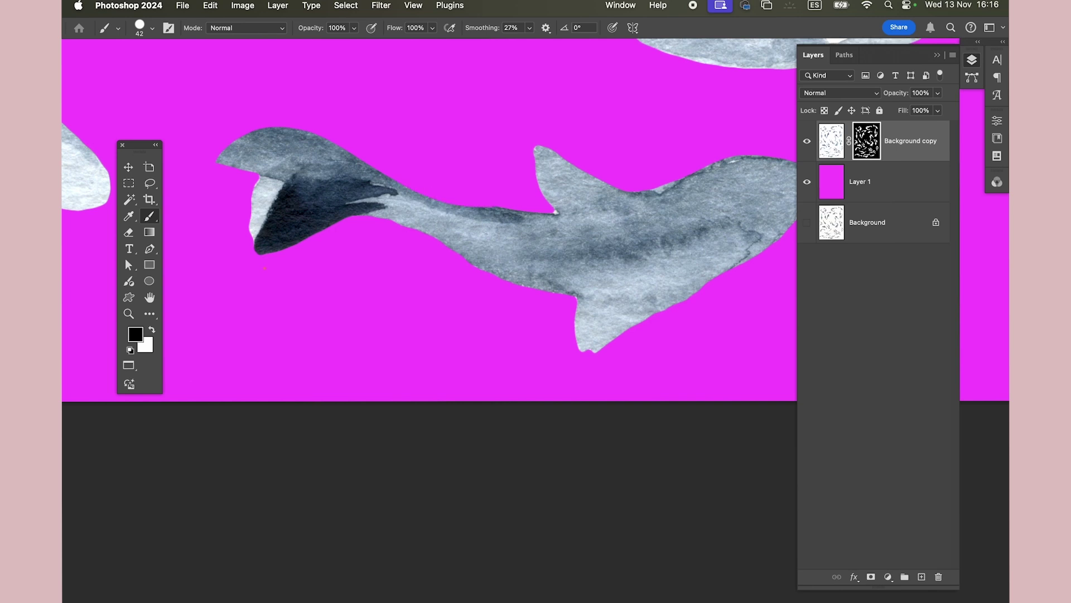
Step: Paint out the background along a fin with a smaller brush, then undo the mistaken strokes
drag(264, 268, 252, 268)
drag(220, 163, 261, 253)
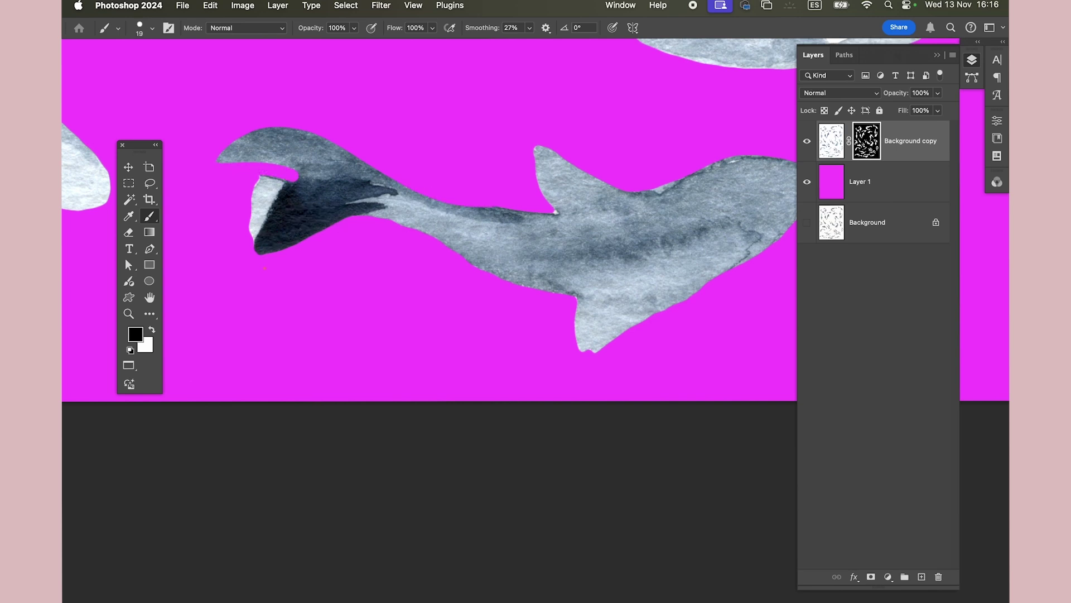
key(ctrl+z)
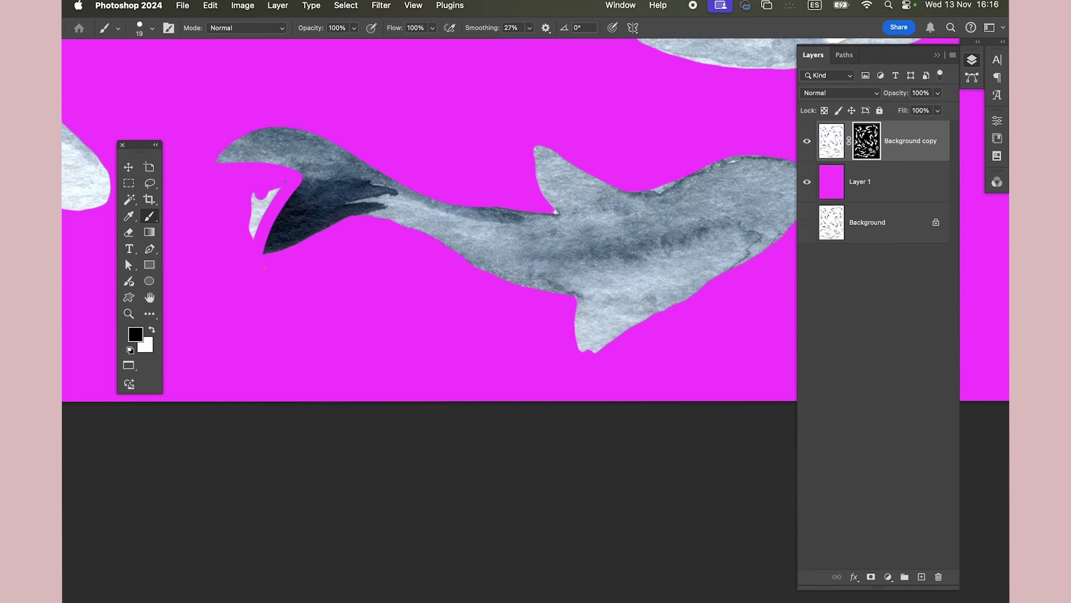
key(ctrl+z)
Step: Zoom out to the whole pattern, pan around checking mask edges, and enlarge the brush slightly
scroll(265, 268, right, 5)
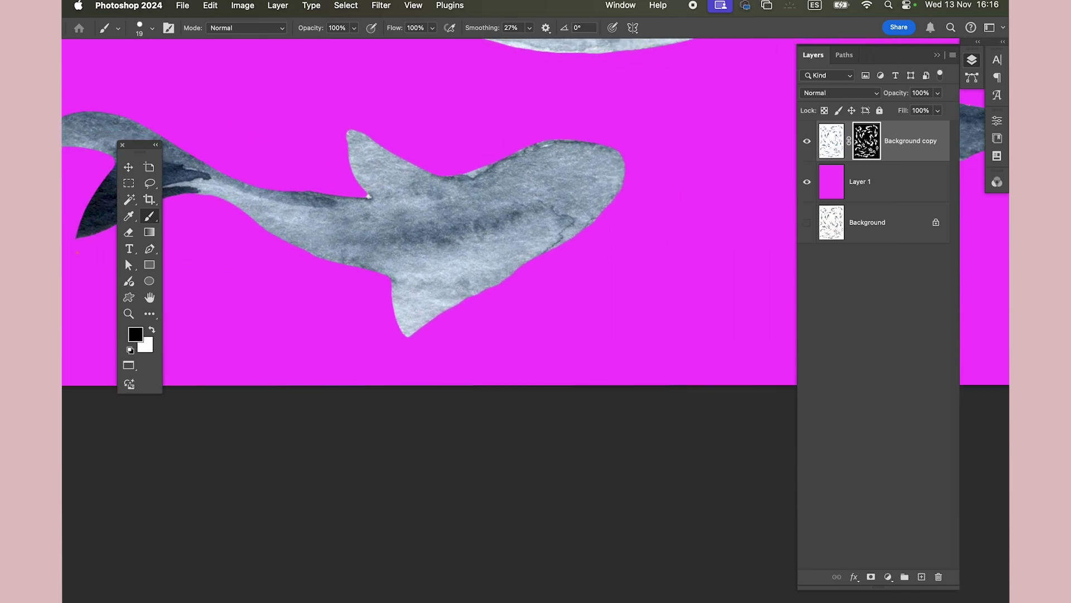
key(ctrl+0)
scroll(424, 318, up, 3)
scroll(435, 162, up, 2)
scroll(435, 162, up, 3)
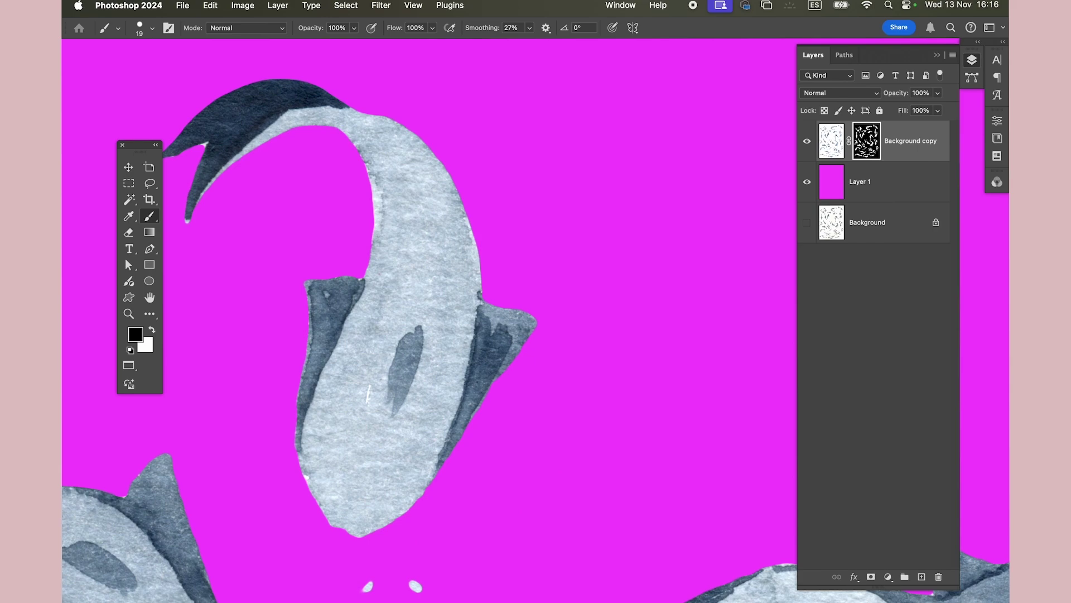
scroll(281, 263, down, 1)
scroll(281, 263, down, 4)
key(bracketright)
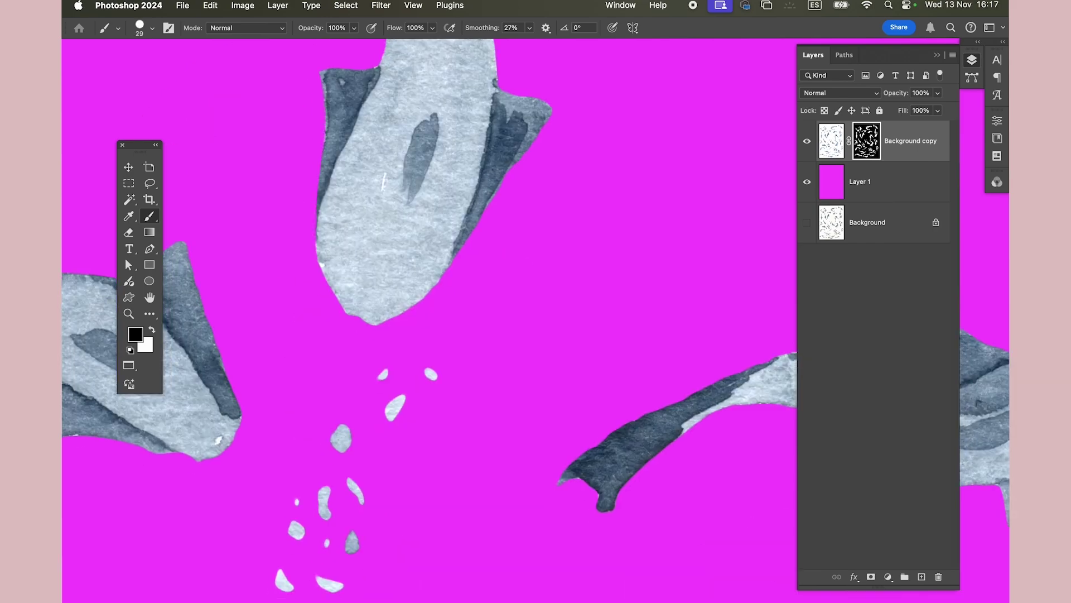
Step: Re-check every fish's mask edges, then duplicate the masked layer as Background copy 2
key(ctrl+0)
scroll(424, 318, up, 3)
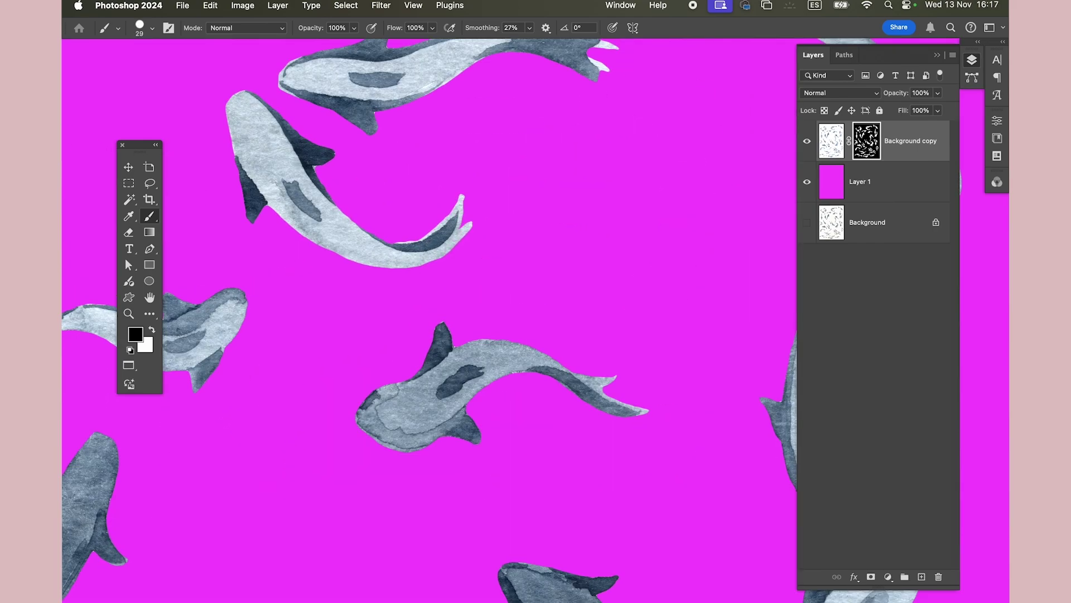
scroll(430, 318, up, 2)
scroll(430, 318, down, 2)
scroll(430, 318, right, 10)
scroll(430, 318, down, 2)
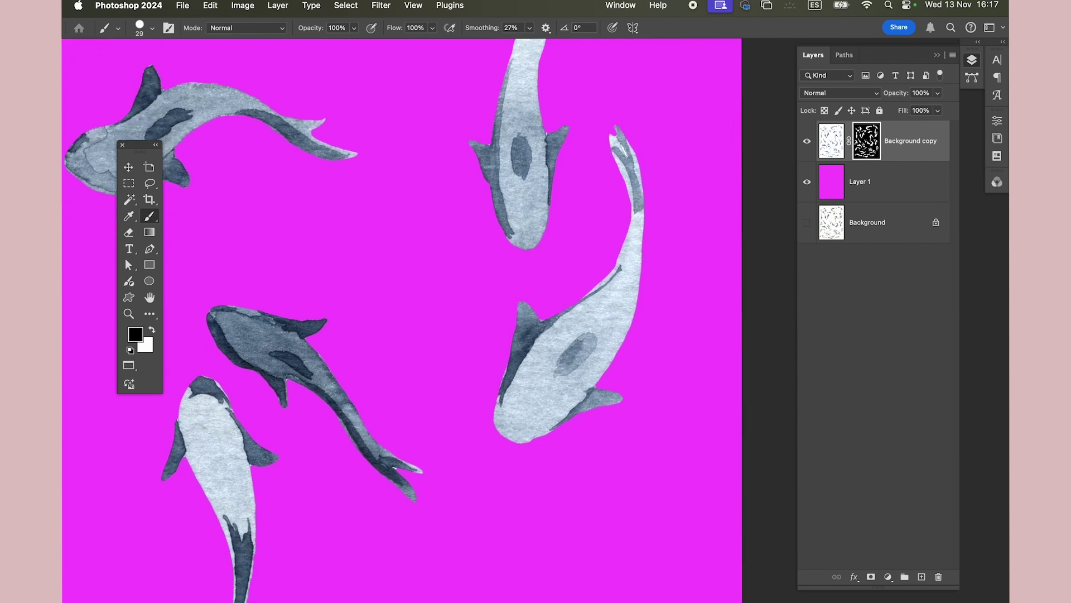
scroll(401, 318, down, 1)
scroll(402, 318, down, 4)
scroll(402, 318, left, 4)
scroll(402, 318, down, 4)
scroll(401, 319, left, 4)
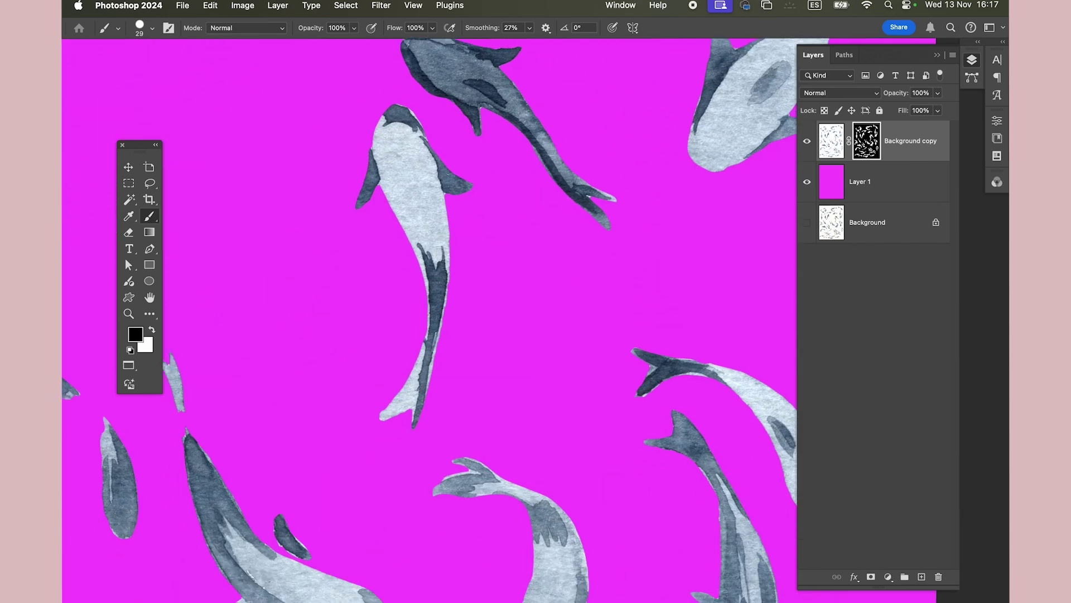
scroll(485, 318, down, 3)
scroll(486, 318, down, 4)
scroll(485, 318, down, 3)
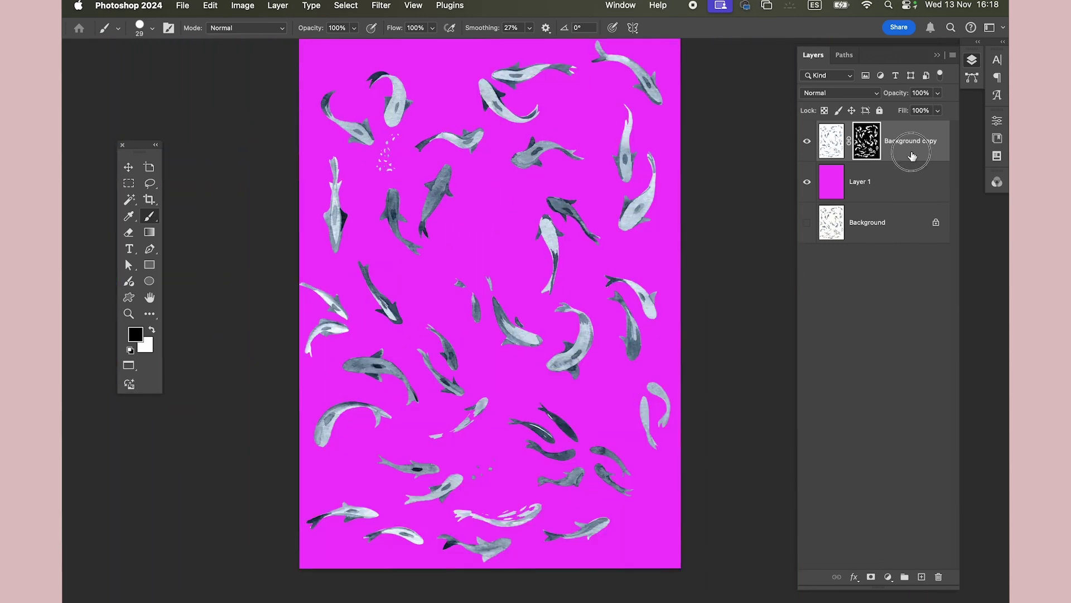
drag(912, 157, 921, 576)
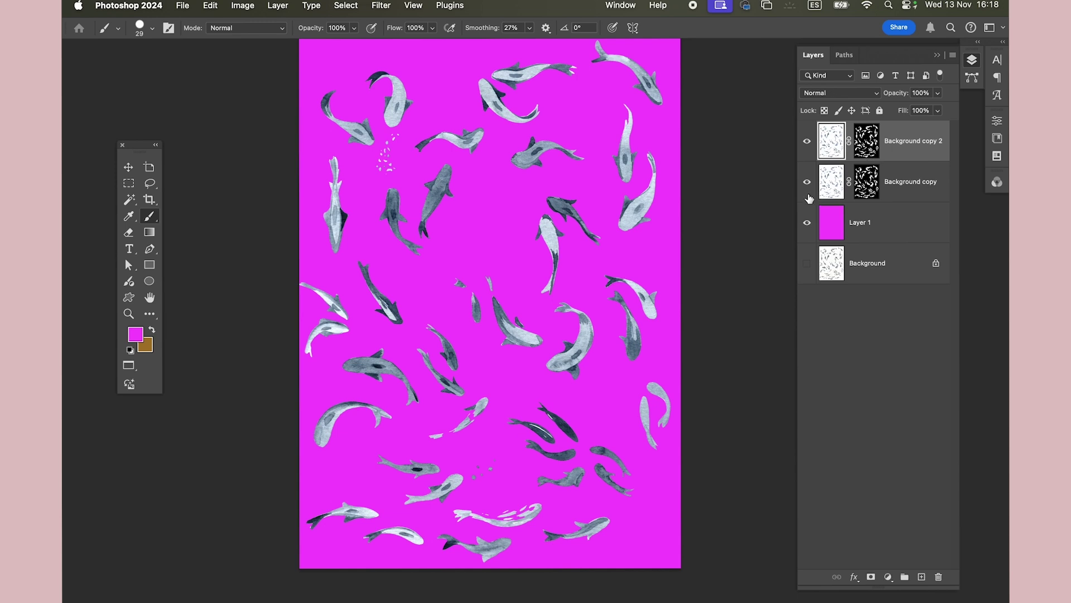
Step: Hide the original layer, apply the duplicate's layer mask, and hide the magenta Layer 1 to show transparency
click(821, 188)
right_click(868, 142)
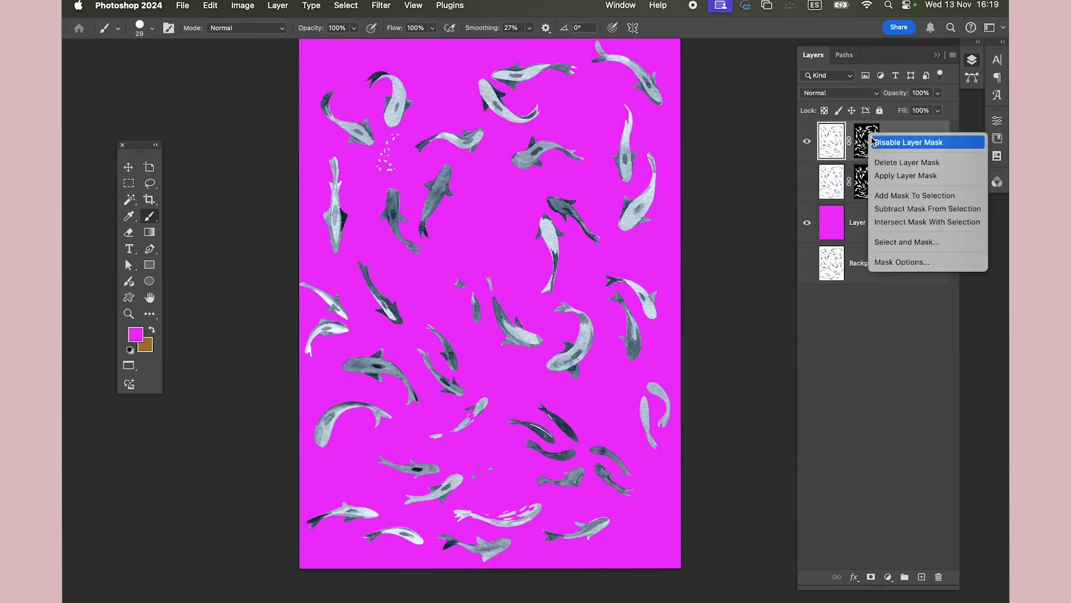
click(903, 177)
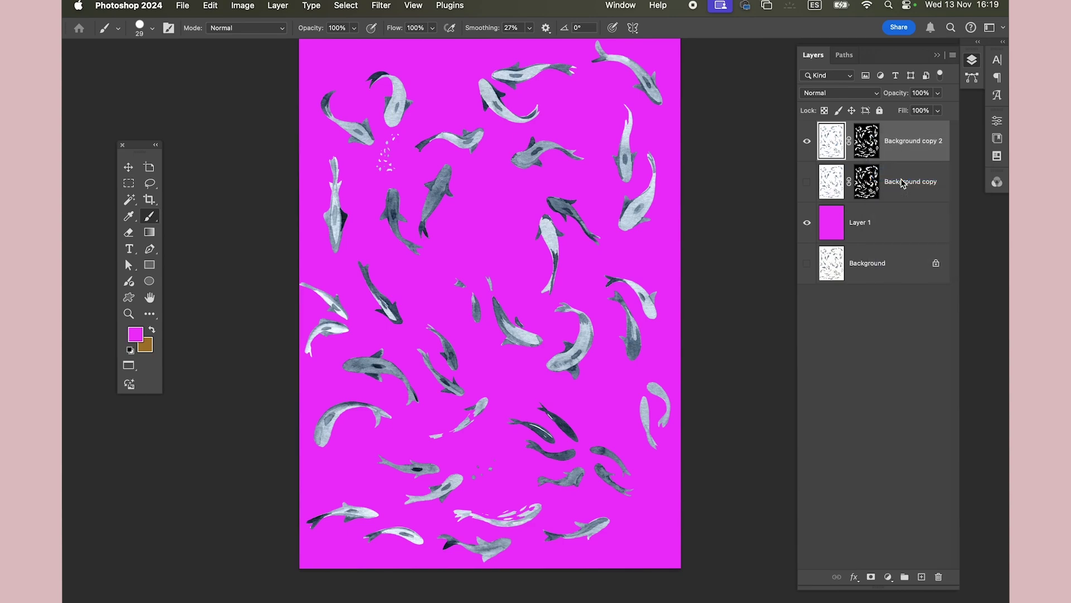
click(807, 223)
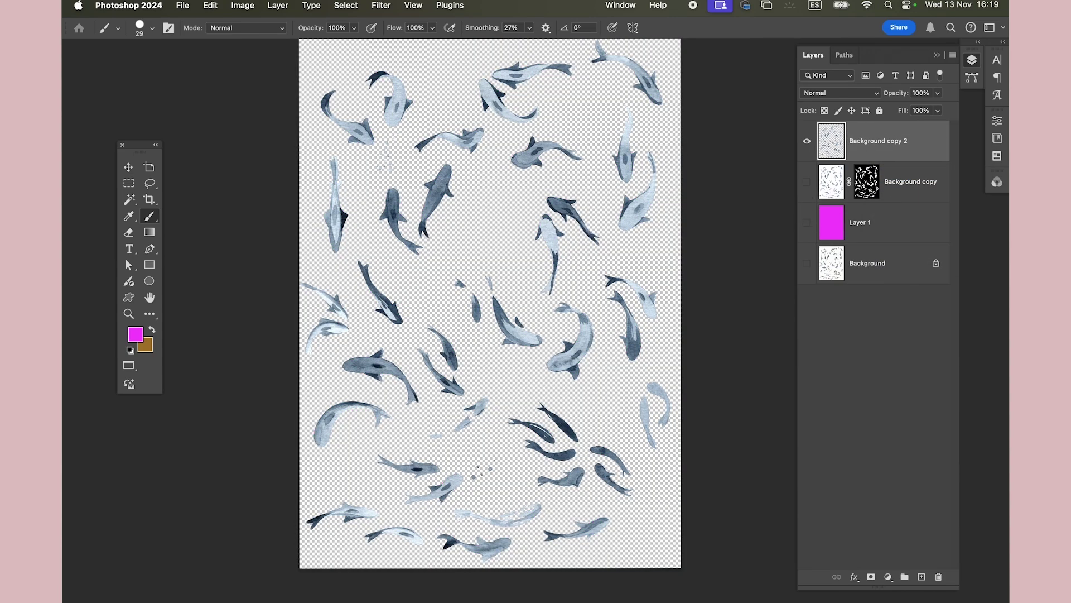
scroll(491, 159, up, 3)
scroll(527, 163, down, 2)
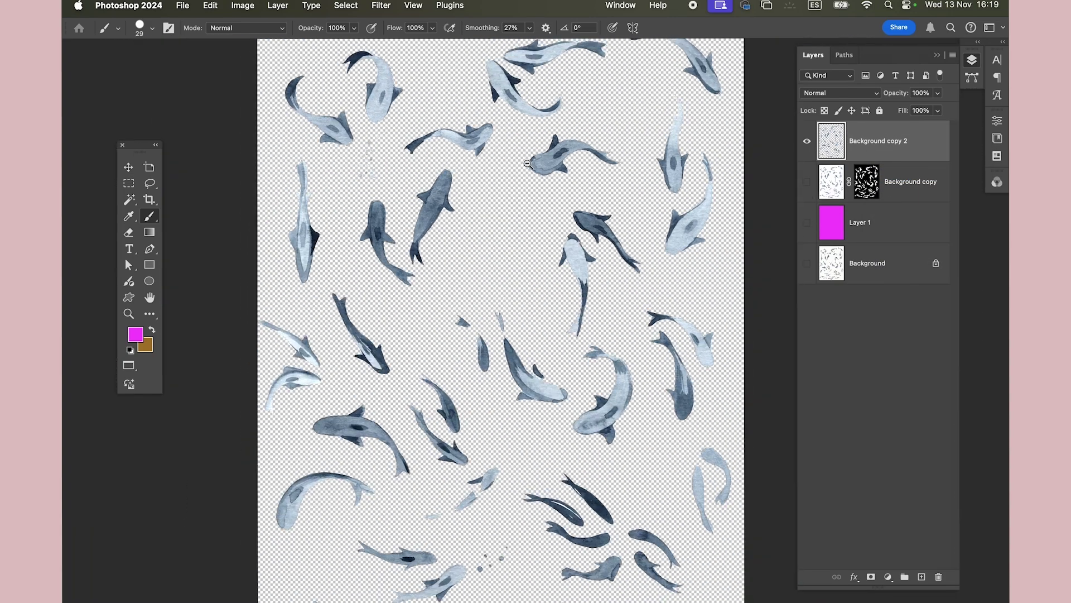
scroll(527, 164, down, 2)
scroll(527, 164, up, 1)
scroll(527, 163, down, 1)
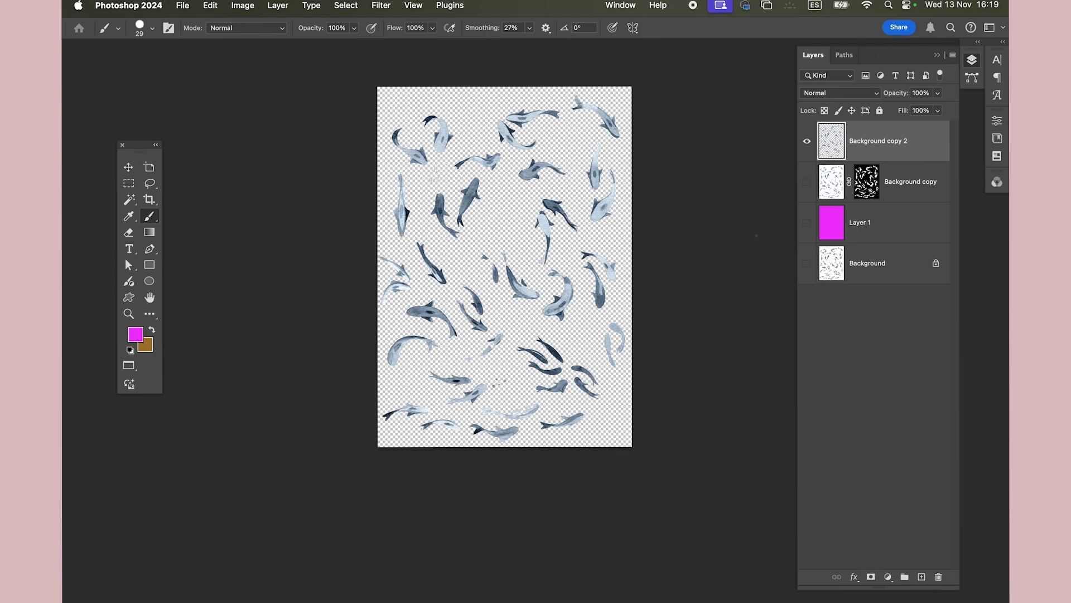
scroll(536, 251, up, 2)
scroll(524, 240, up, 1)
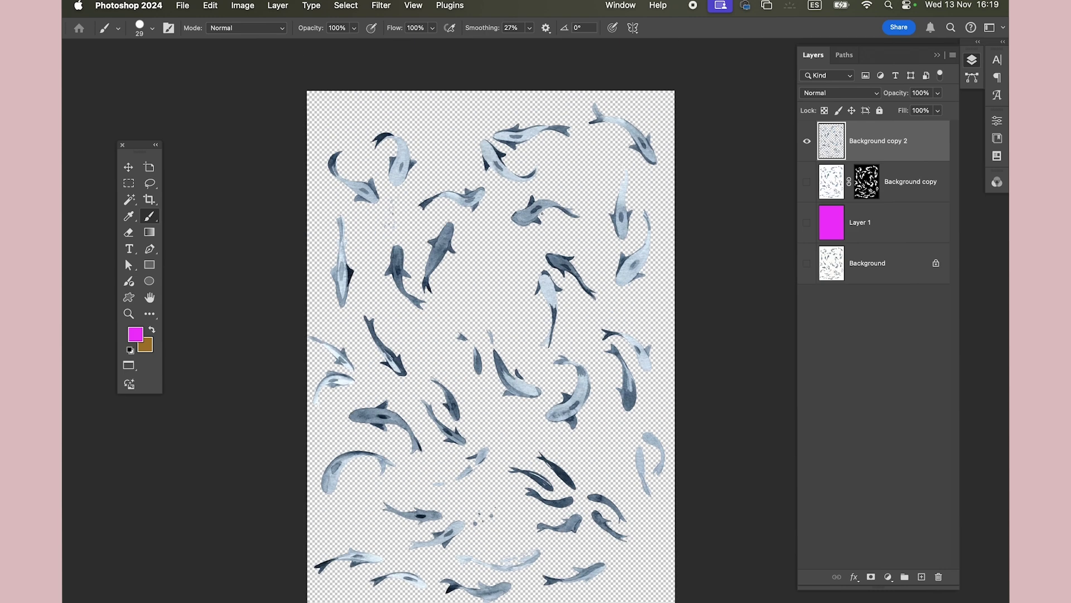
scroll(523, 239, down, 3)
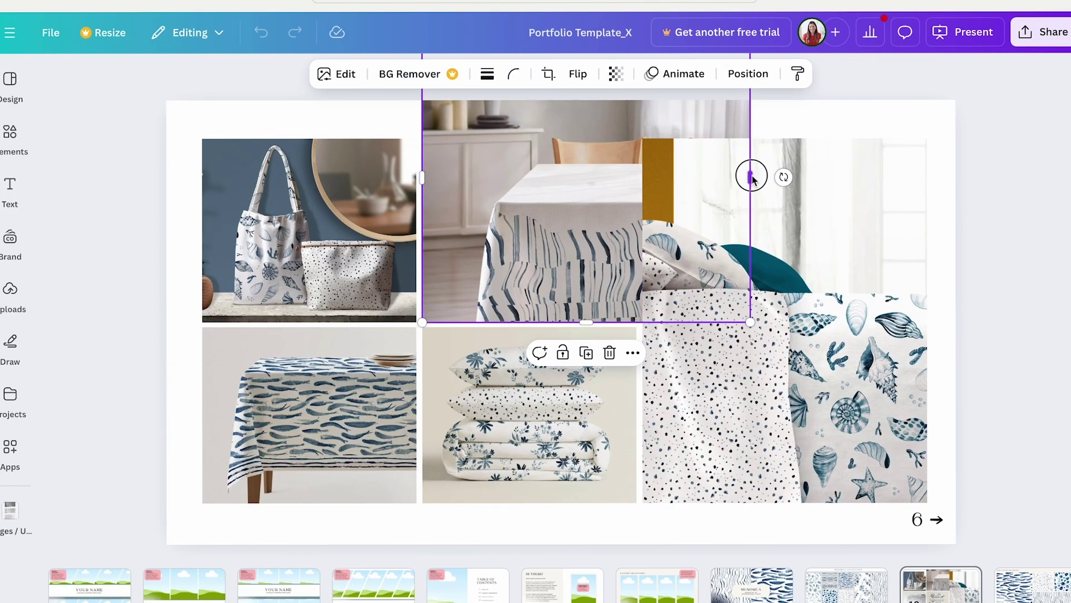
Step: Narrow the striped tablecloth mockup from its right edge and scroll around to view the stripes
drag(751, 177, 637, 179)
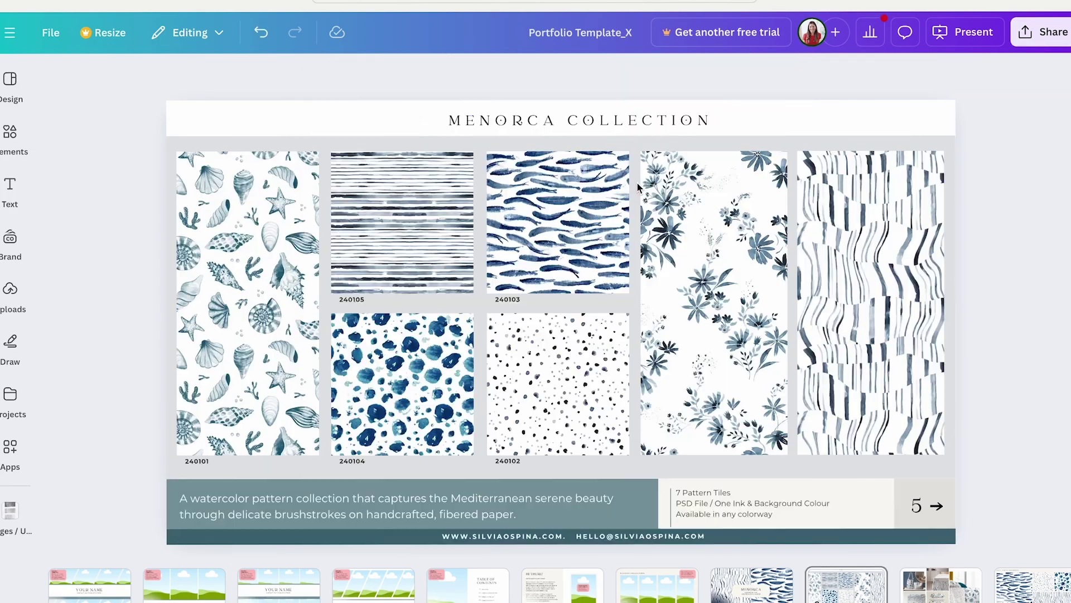
ctrl+scroll(418, 214, up, 5)
ctrl+scroll(419, 217, up, 2)
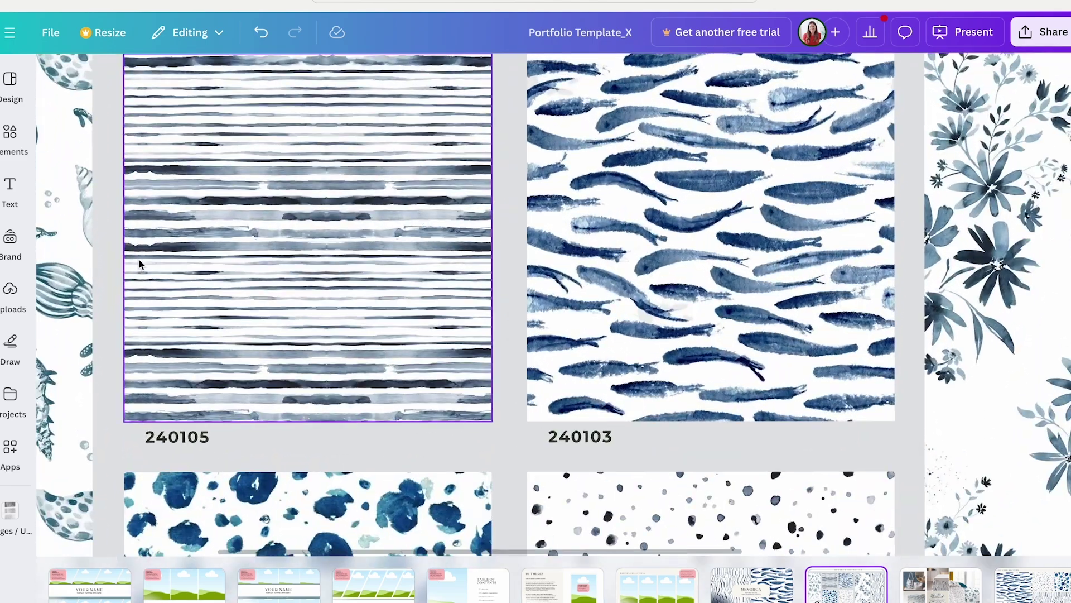
scroll(330, 256, left, 2)
ctrl+scroll(329, 242, up, 2)
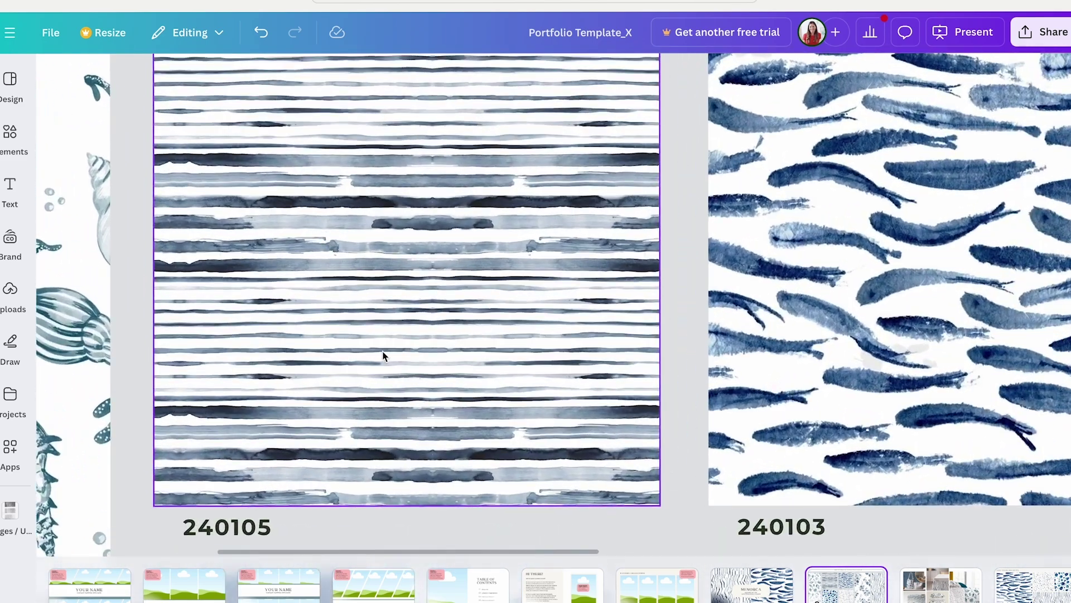
ctrl+scroll(438, 313, down, 2)
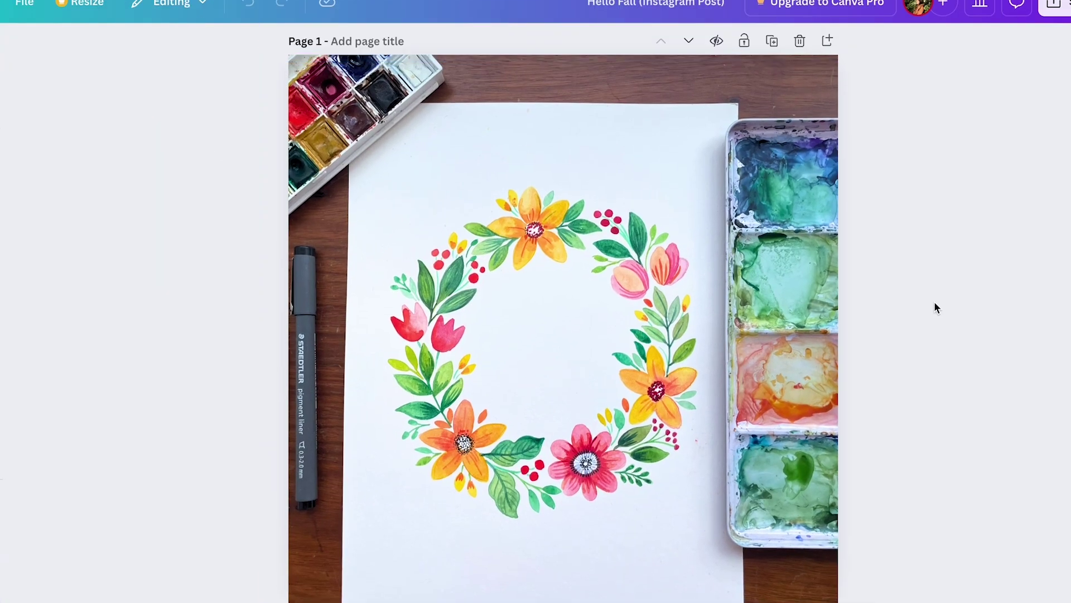
Step: Crop the wreath painting photo to a square around the wreath
click(614, 168)
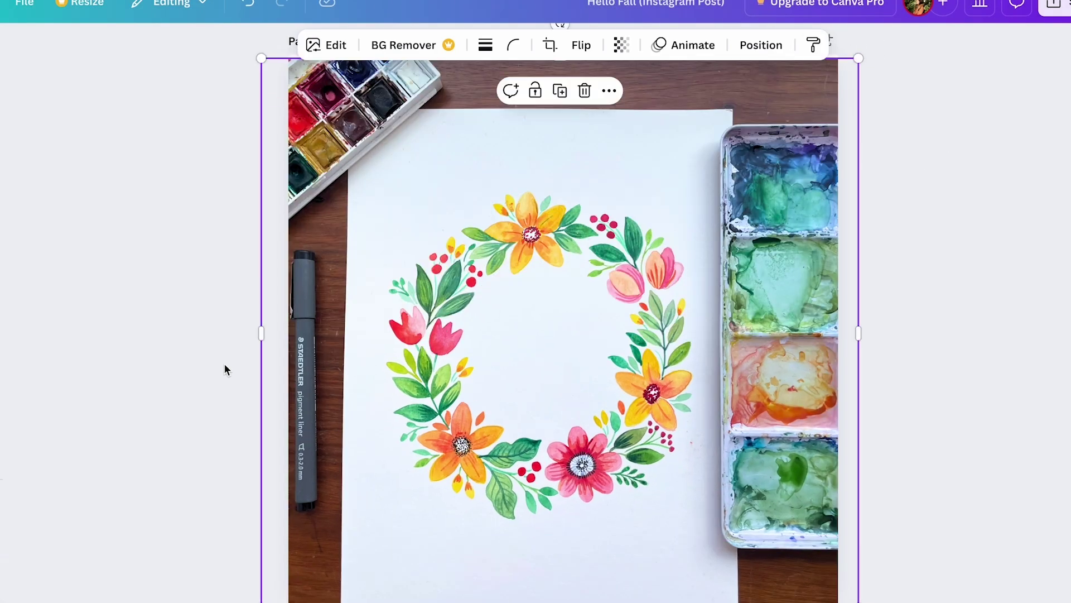
drag(261, 329, 362, 333)
drag(863, 334, 708, 333)
drag(536, 58, 530, 186)
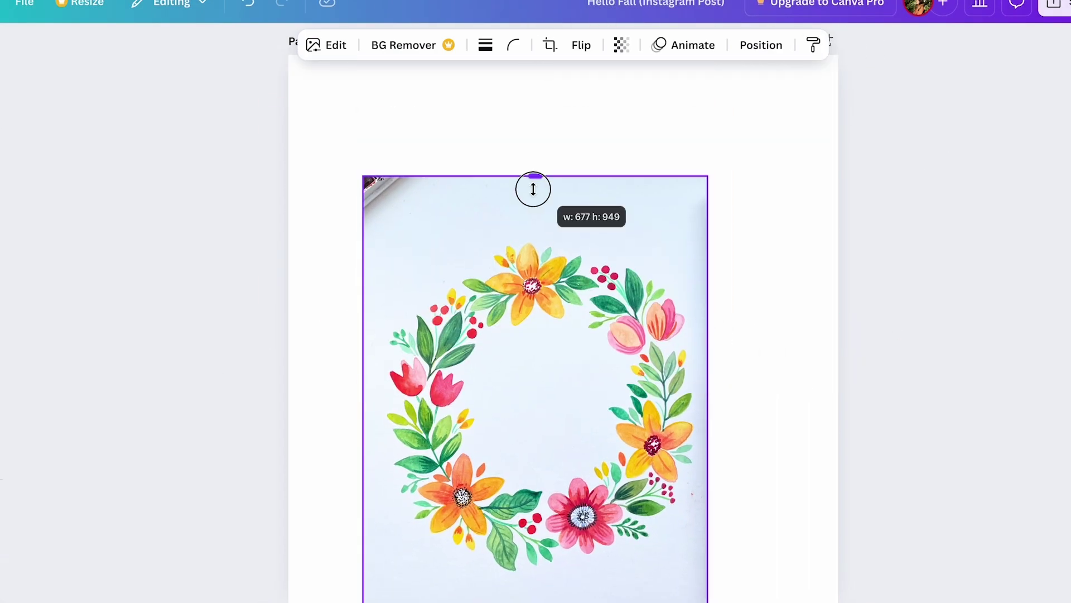
drag(536, 546, 563, 507)
Step: Adjust the photo's Brightness, Highlights, Shadows and Saturation in Edit > Adjust
click(334, 55)
click(147, 95)
drag(127, 409, 151, 409)
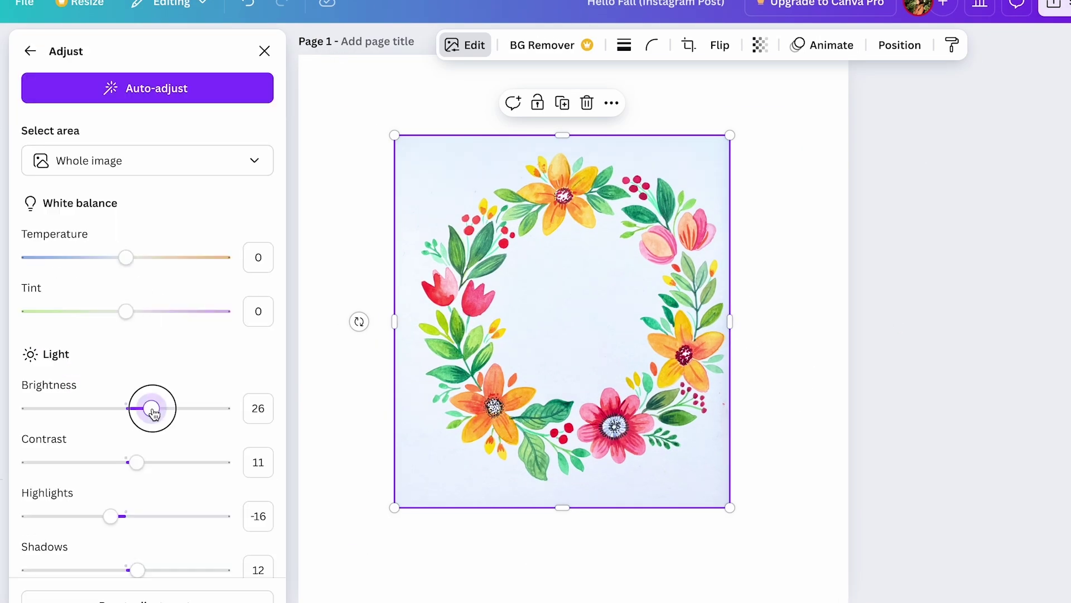
drag(127, 495, 167, 495)
scroll(147, 334, down, 3)
drag(149, 259, 127, 259)
mouse_move(137, 422)
mouse_down()
mouse_move(115, 427)
mouse_move(124, 427)
mouse_up()
scroll(146, 335, down, 3)
drag(126, 456, 156, 456)
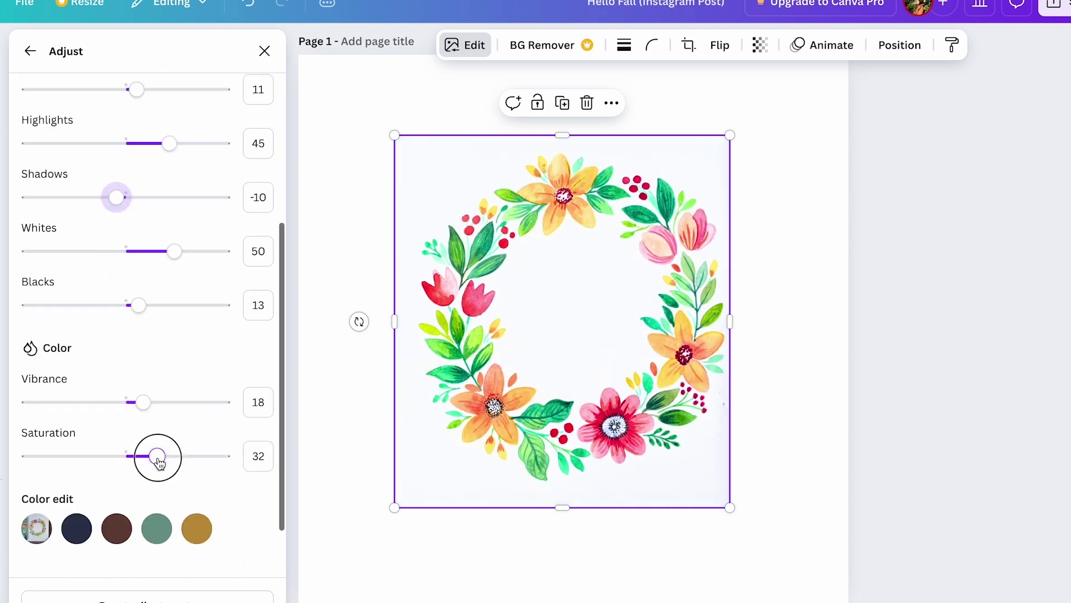
drag(394, 322, 418, 319)
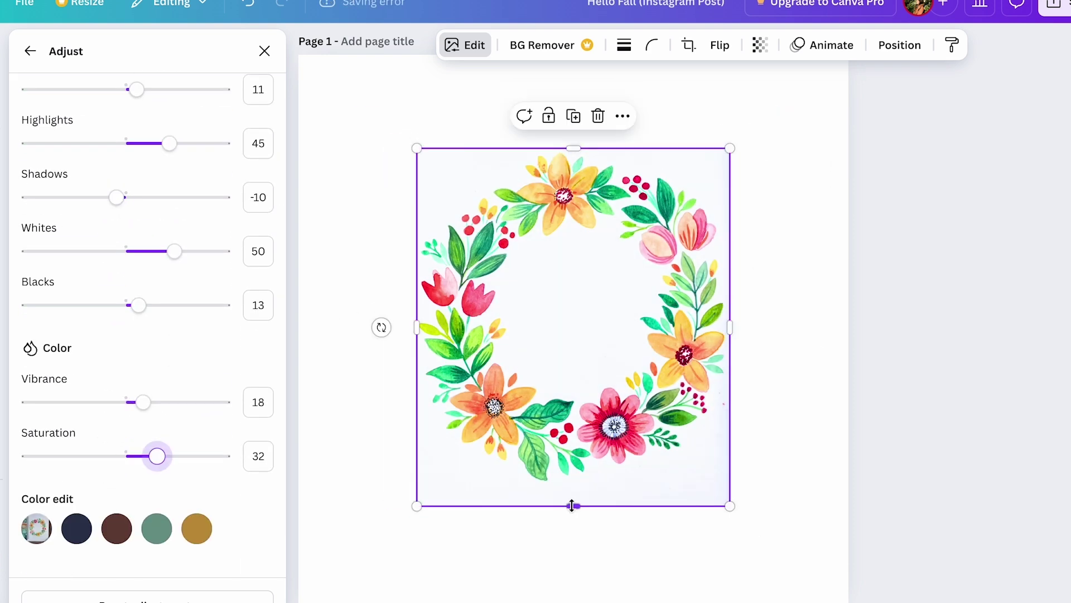
Step: Enlarge the wreath image on the first page and scroll through the following wreath pages
drag(730, 137, 803, 72)
click(823, 232)
click(558, 279)
drag(753, 95, 736, 123)
click(884, 256)
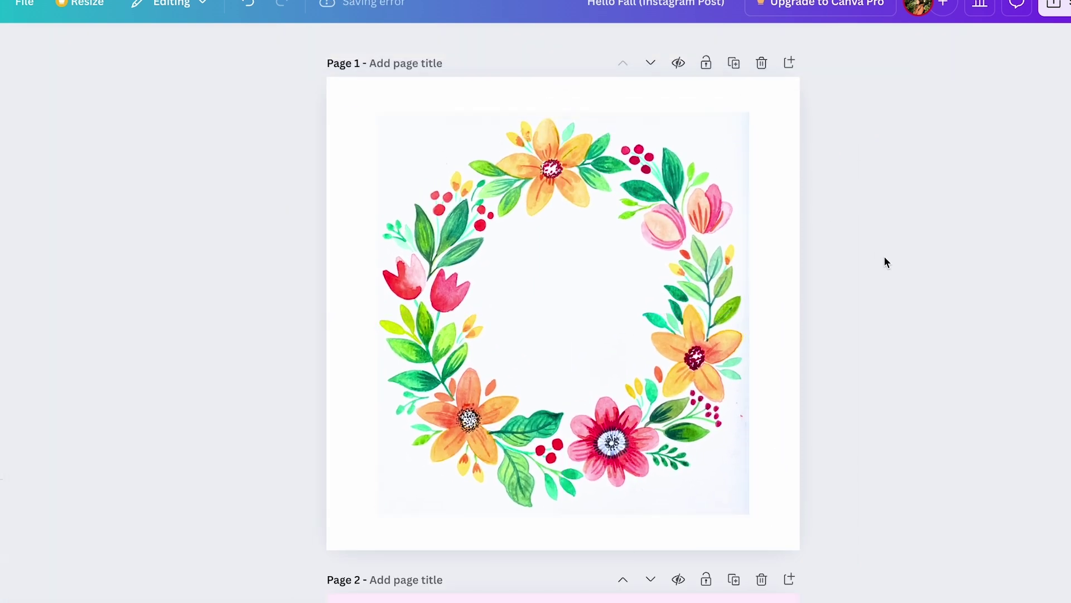
scroll(781, 329, down, 10)
scroll(747, 312, up, 1)
scroll(748, 312, up, 2)
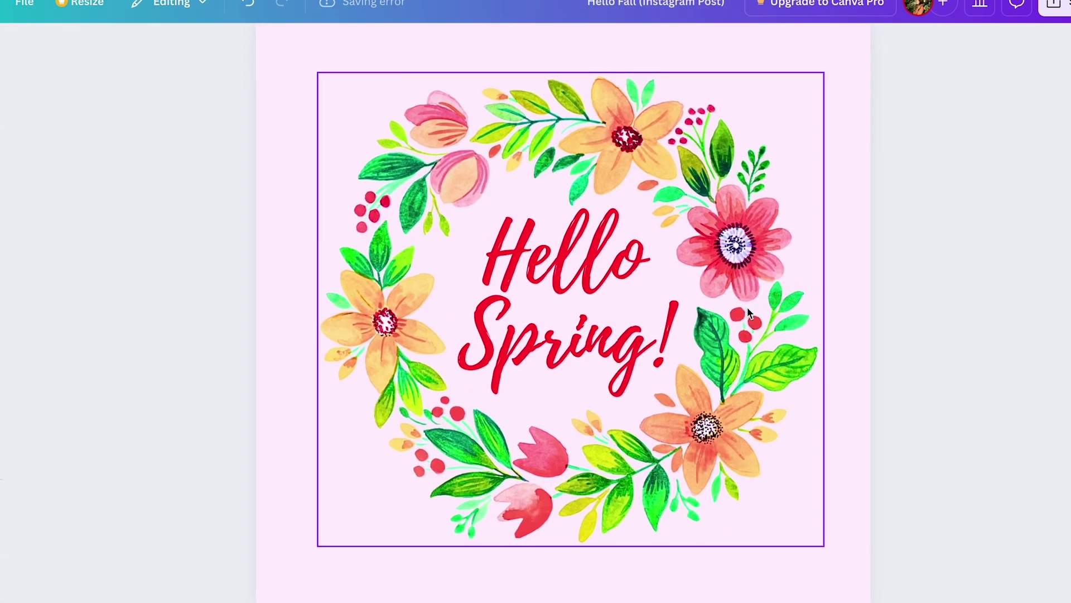
scroll(959, 287, down, 3)
scroll(960, 287, down, 7)
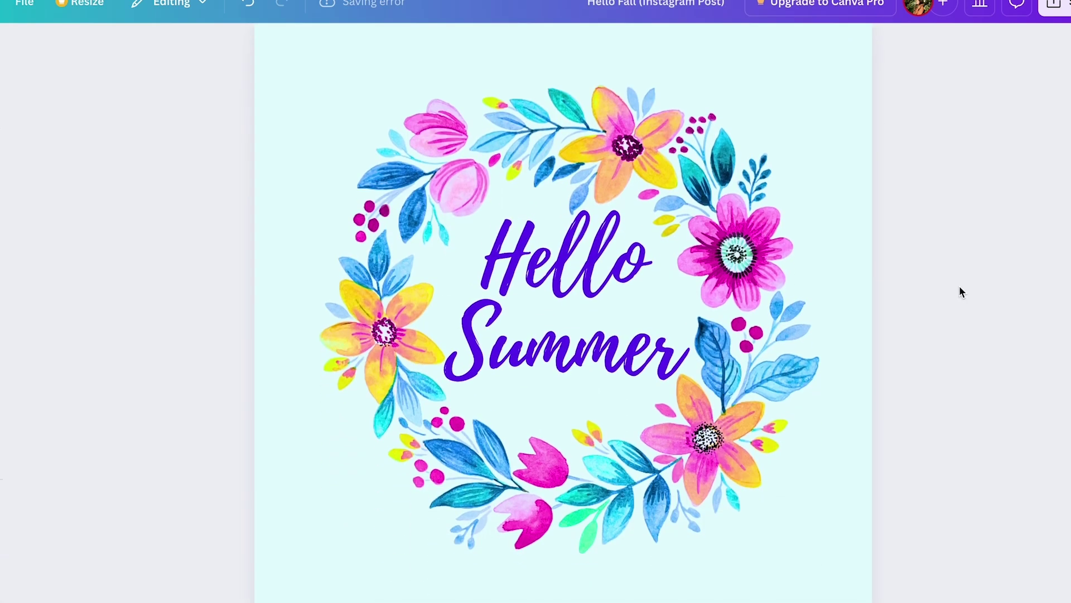
scroll(959, 287, down, 2)
scroll(960, 287, down, 8)
scroll(959, 286, down, 10)
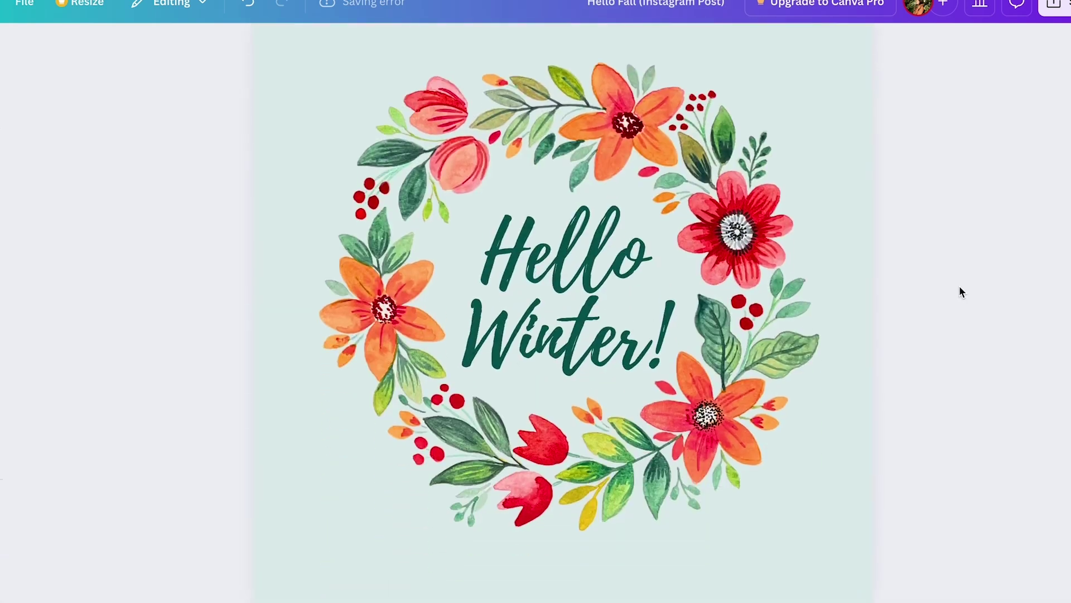